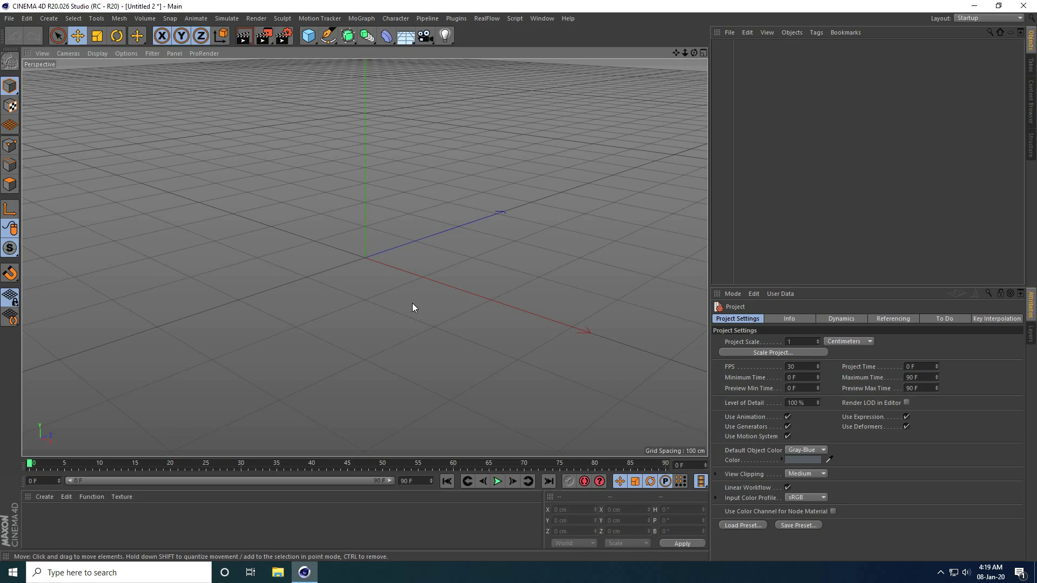
# Step: Add a Sphere and switch the viewport to Gouraud Shading (Lines)
pyautogui.click(308, 36)
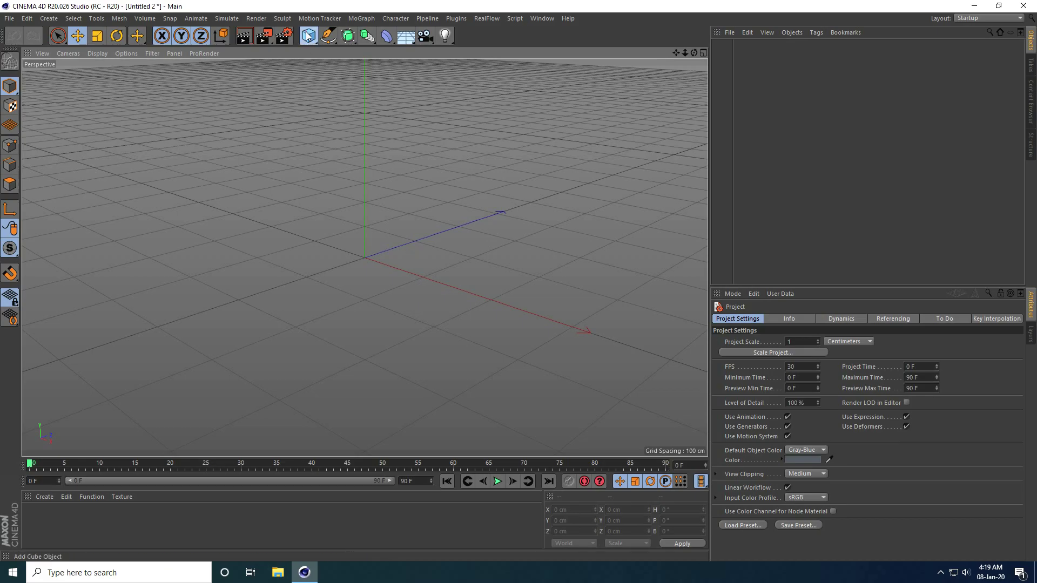
pyautogui.click(537, 72)
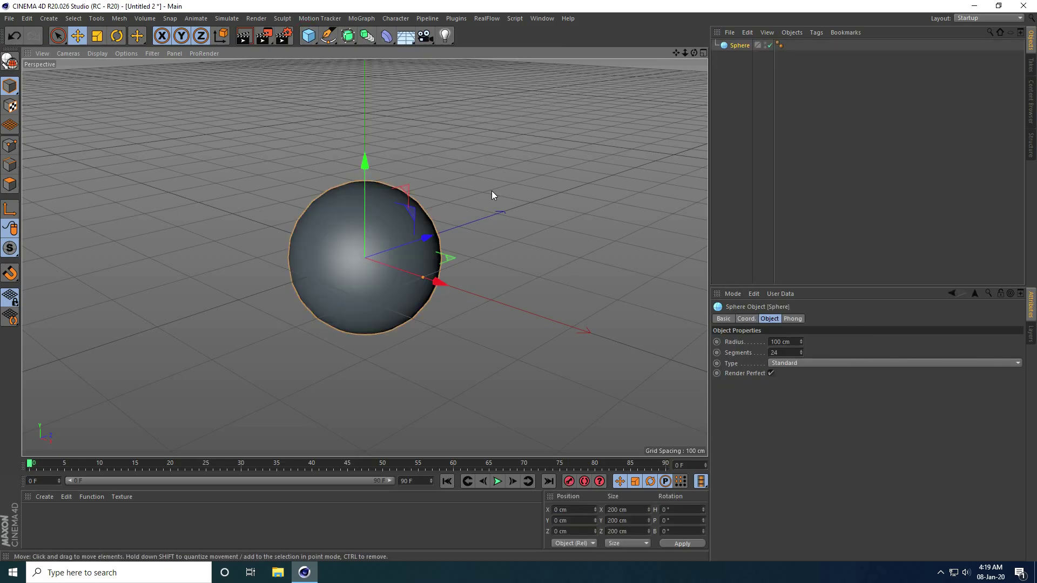
pyautogui.scroll(2, 299, 278)
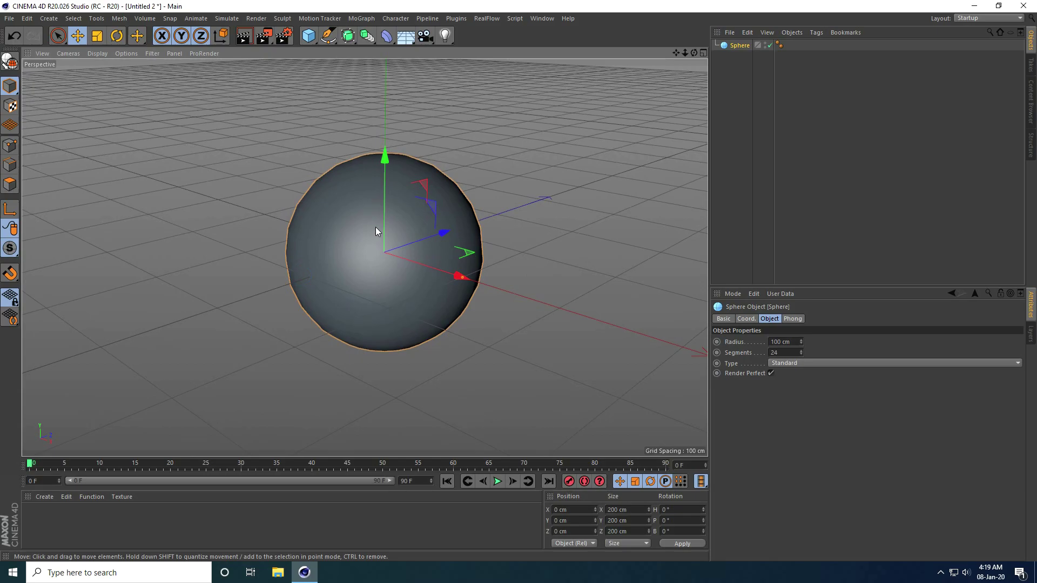
pyautogui.click(97, 54)
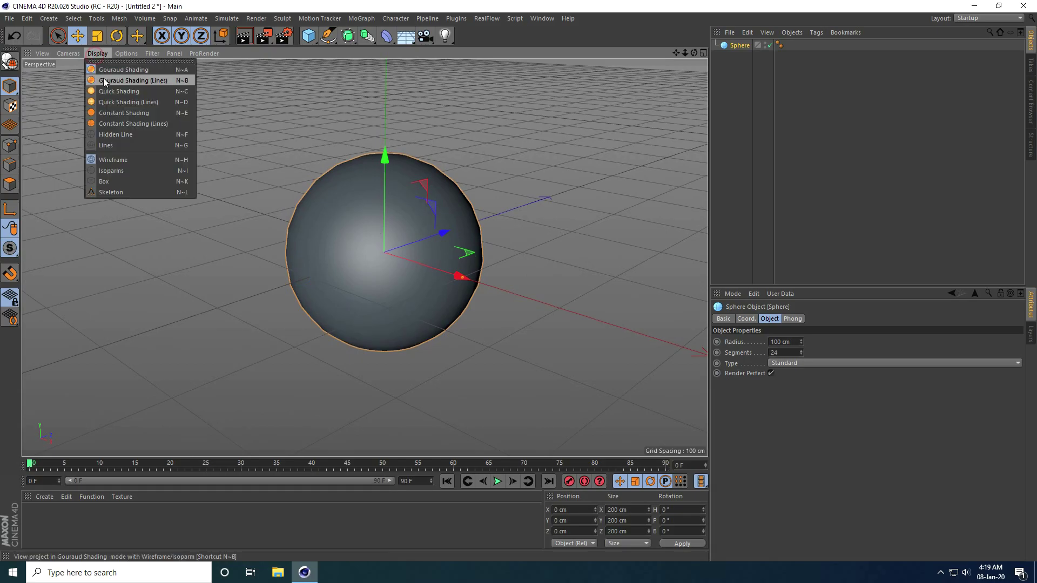
pyautogui.click(103, 81)
# Step: Set the sphere's Segments to 250 and view it level from the front
pyautogui.scroll(3, 388, 242)
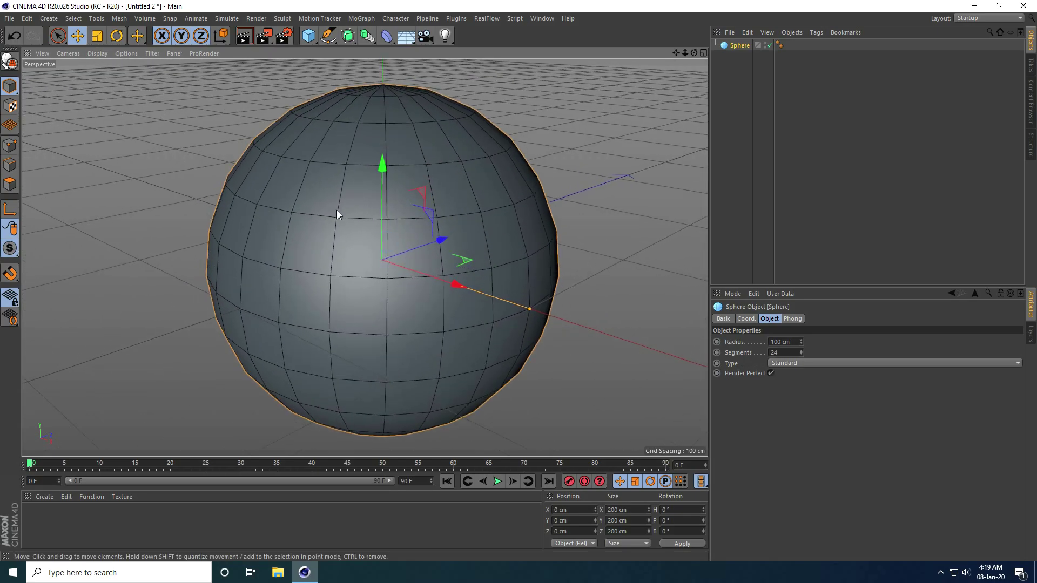
pyautogui.moveTo(790, 351); pyautogui.dragTo(756, 353)
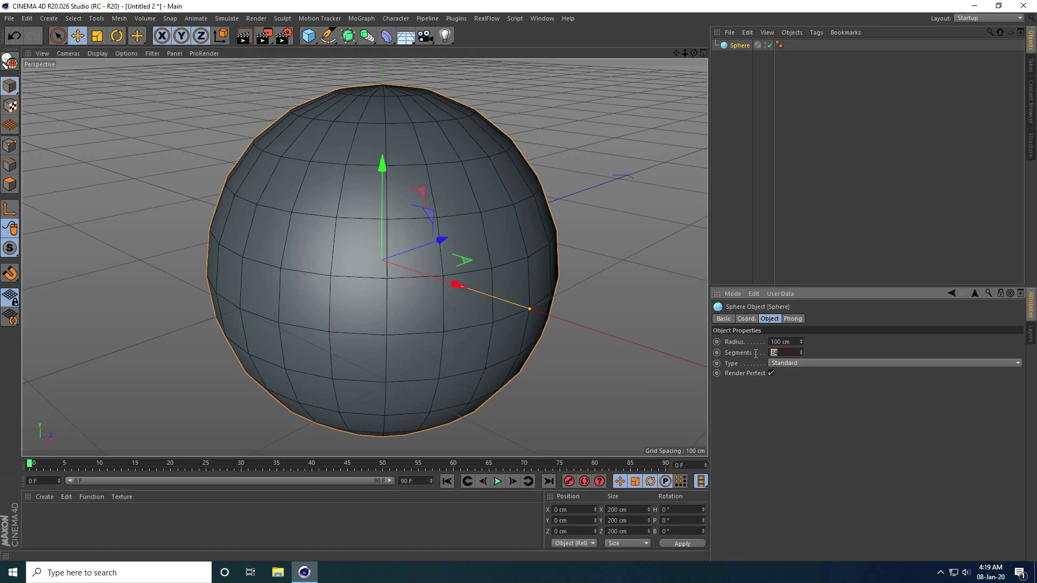
pyautogui.write('250')
pyautogui.press('Return')
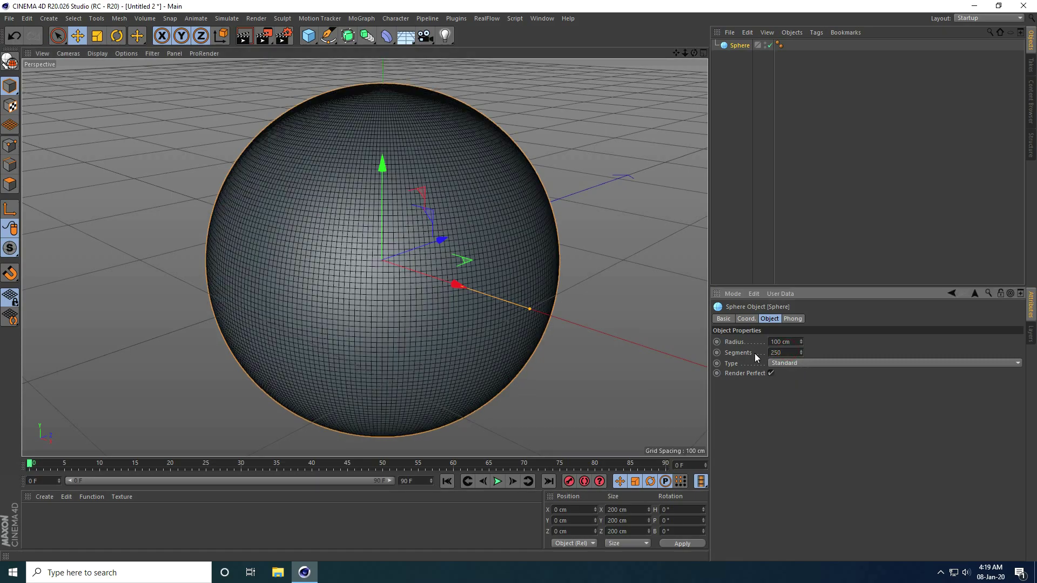
pyautogui.scroll(-3, 572, 351)
pyautogui.keyDown('alt'); pyautogui.moveTo(572, 352); pyautogui.dragTo(409, 345); pyautogui.keyUp('alt')
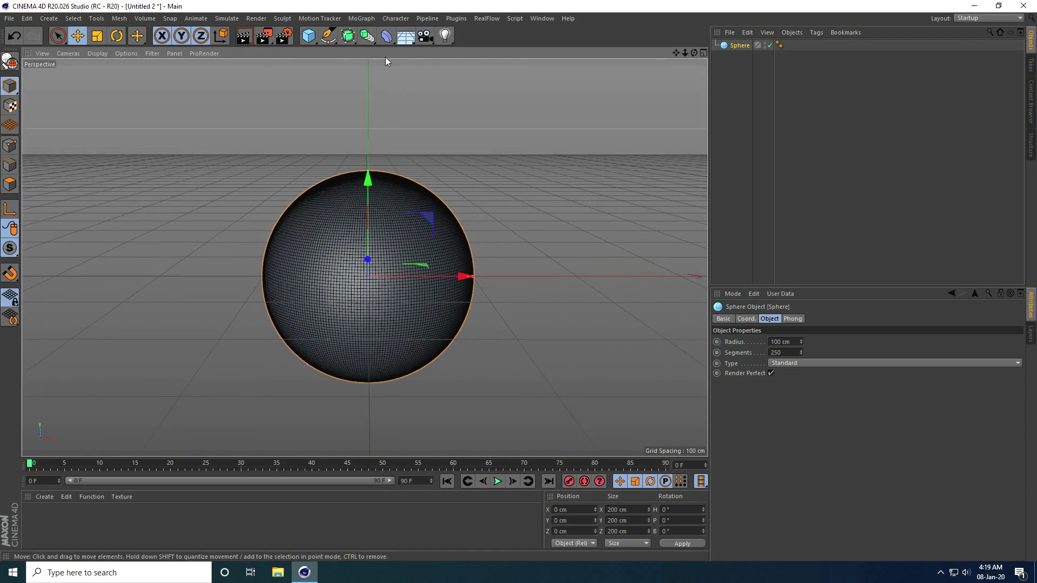
# Step: Add a Displacer deformer as a child of the Sphere
pyautogui.click(386, 35)
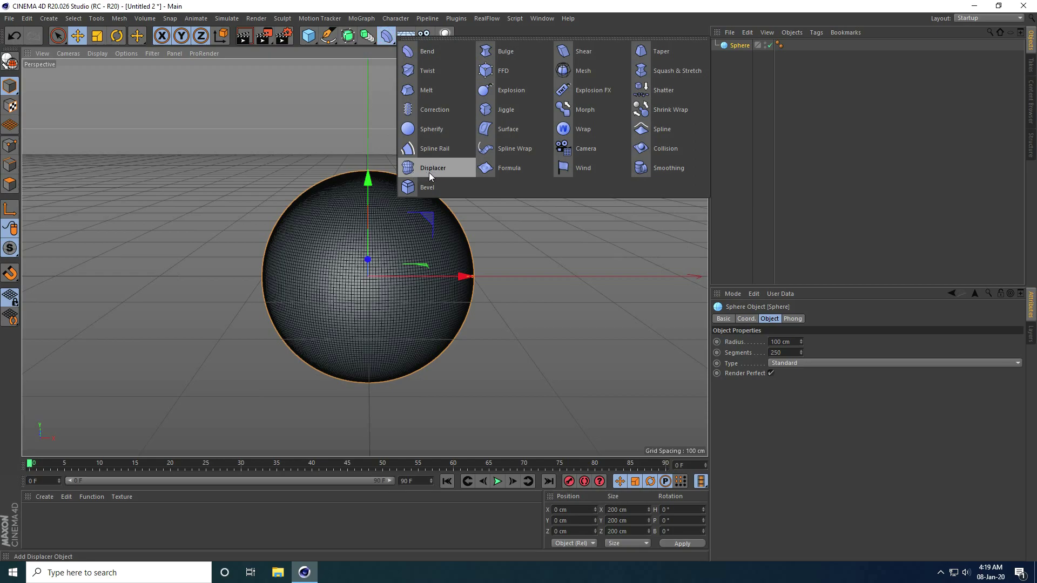
pyautogui.click(448, 168)
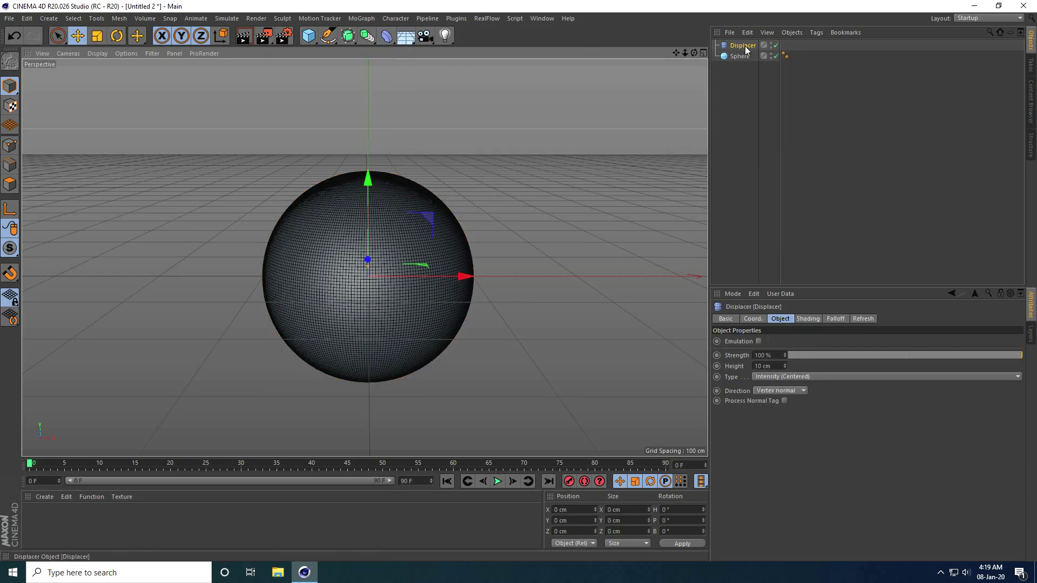
pyautogui.moveTo(743, 47); pyautogui.dragTo(740, 57)
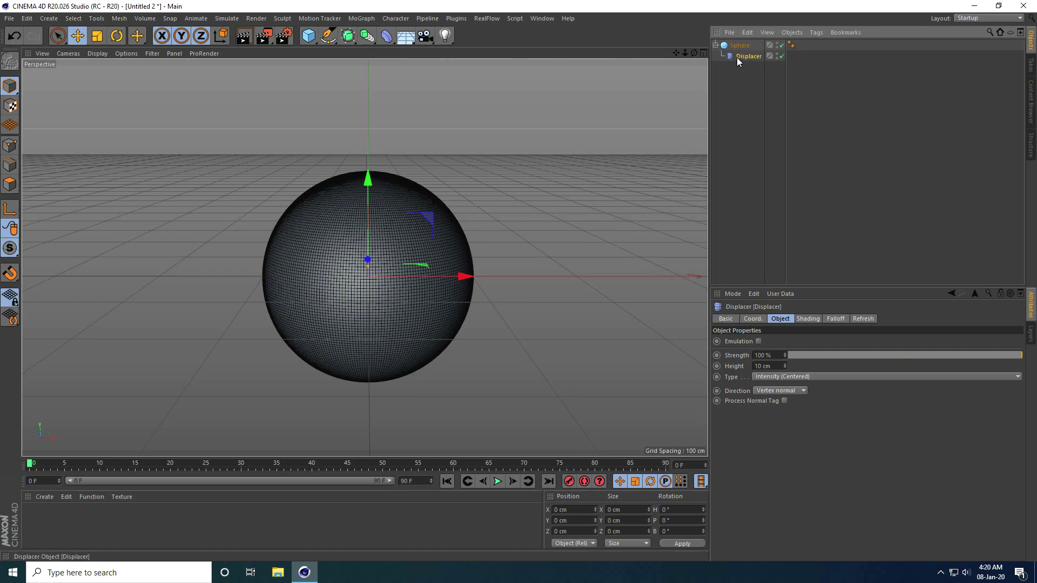
# Step: Drive the Displacer with a Noise shader at 700% Global Scale
pyautogui.click(810, 319)
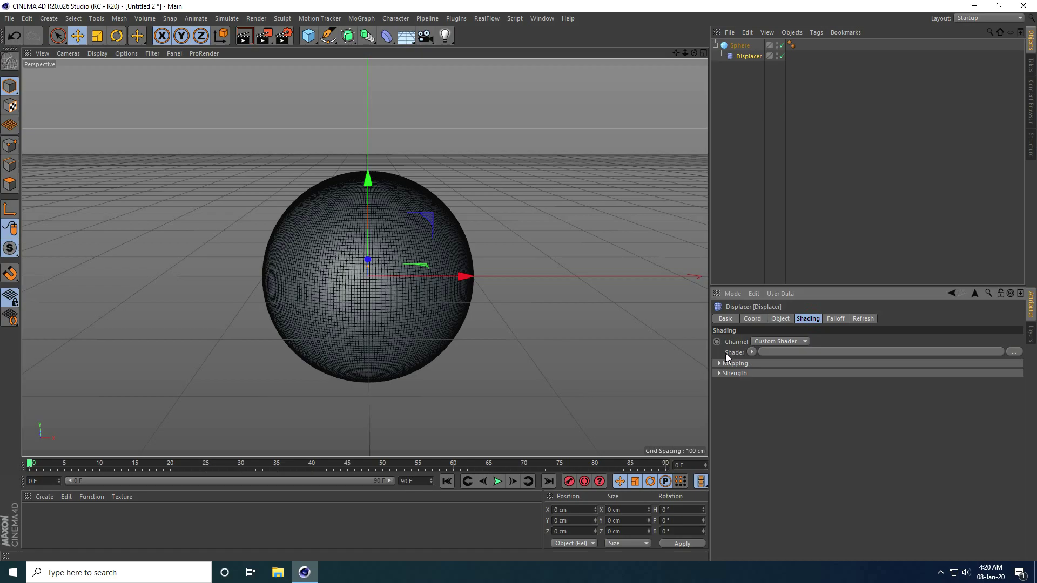
pyautogui.click(751, 352)
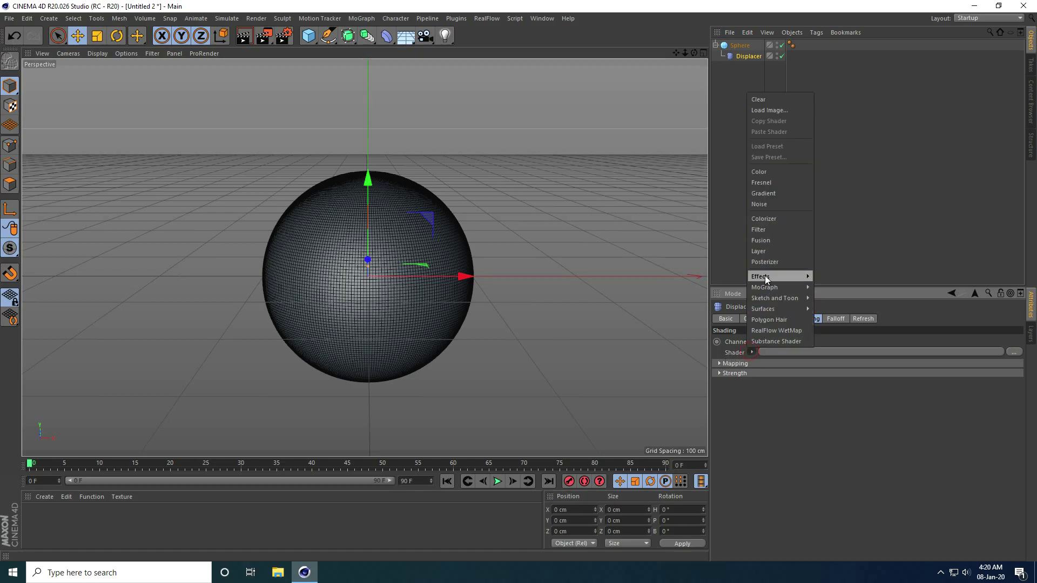
pyautogui.click(770, 204)
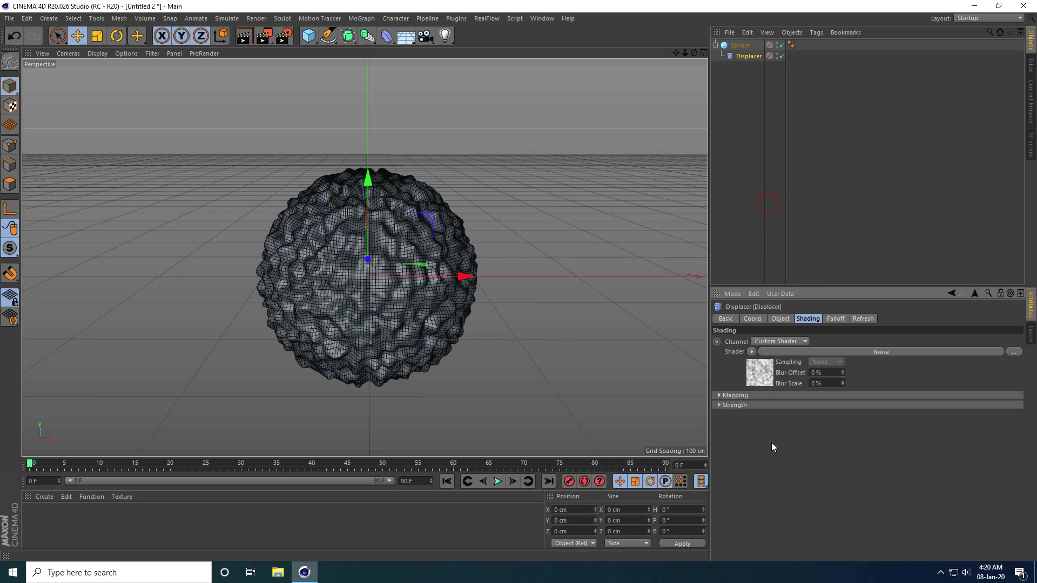
pyautogui.click(759, 378)
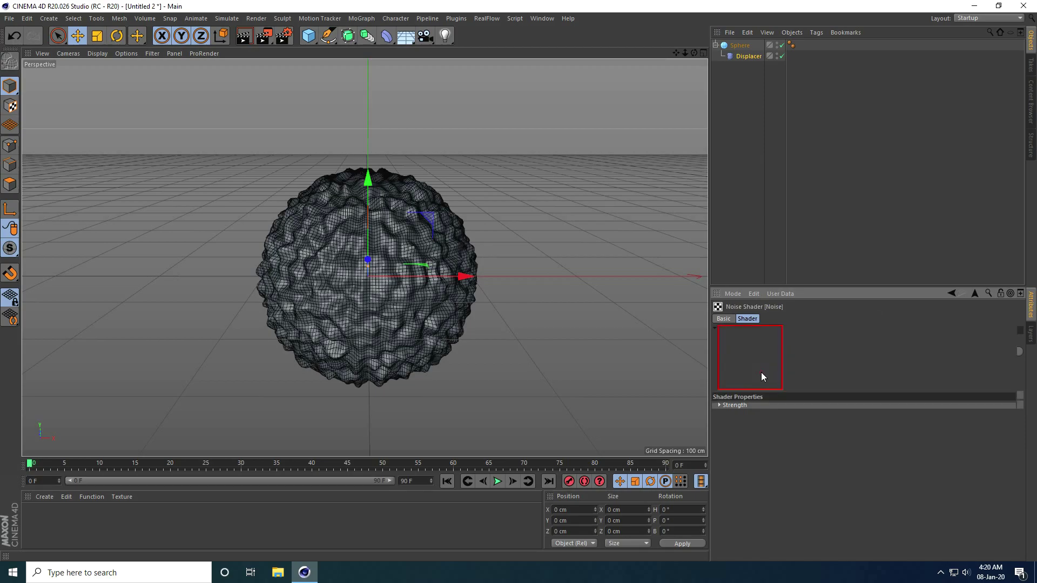
pyautogui.moveTo(909, 511); pyautogui.dragTo(853, 433, button='middle')
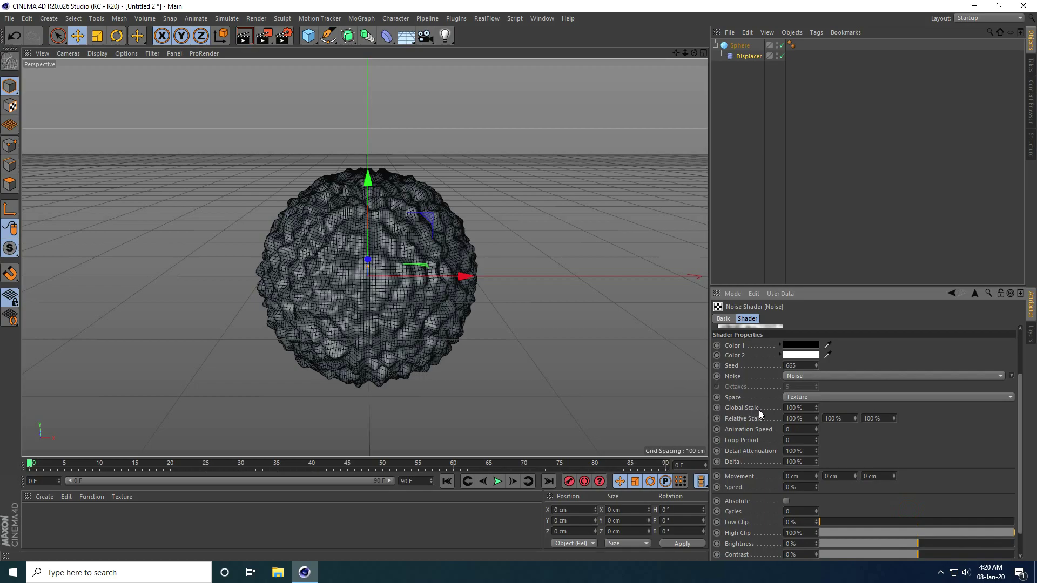
pyautogui.click(793, 407)
pyautogui.press('Return')
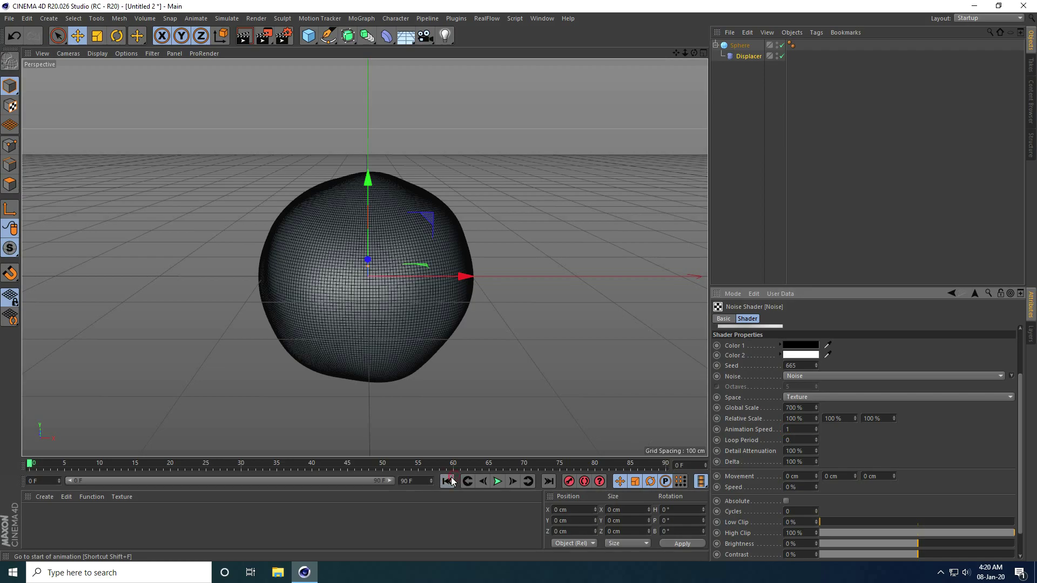
# Step: Preview the animation briefly, then stop playback
pyautogui.click(498, 482)
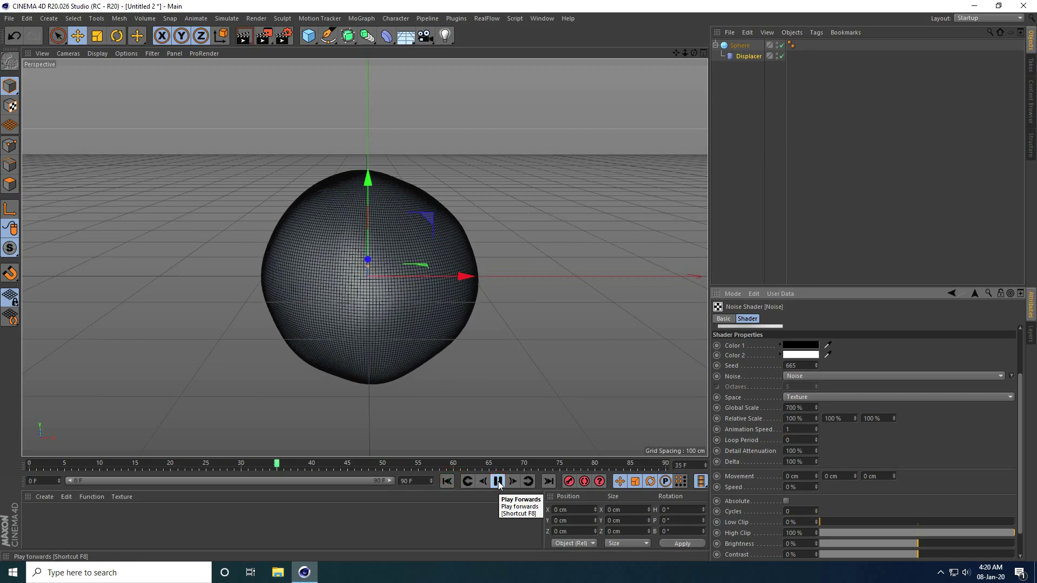
pyautogui.scroll(4, 401, 280)
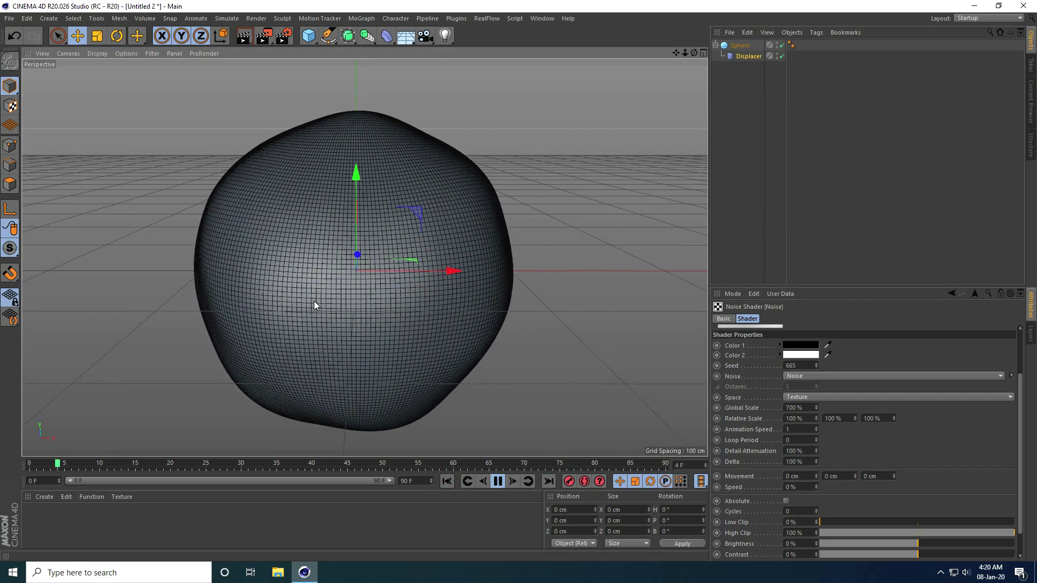
pyautogui.click(498, 482)
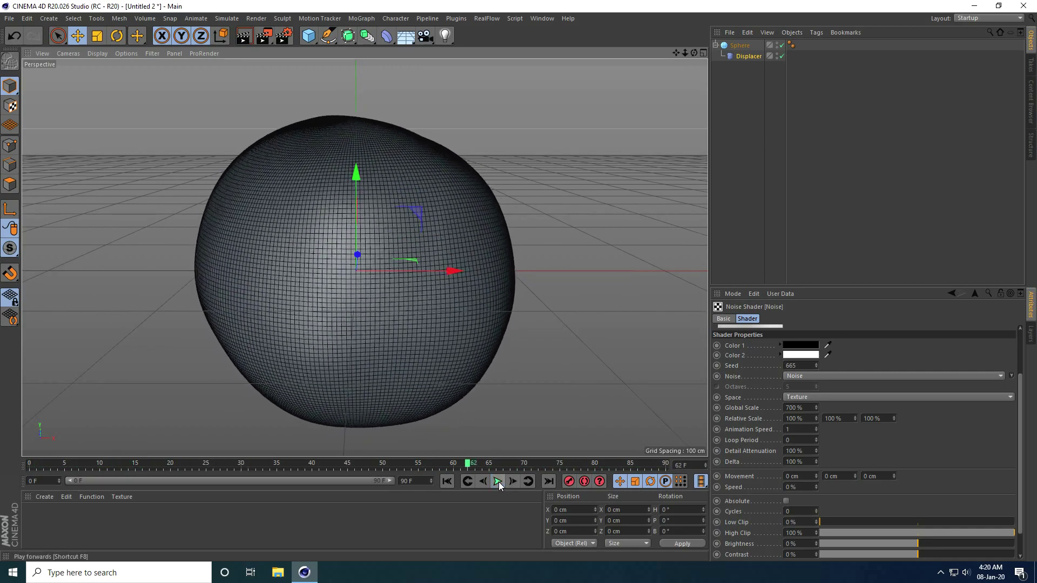
# Step: Set the end frame to 500, show the full timeline, and replay from the start
pyautogui.click(410, 480)
pyautogui.write('500')
pyautogui.press('Return')
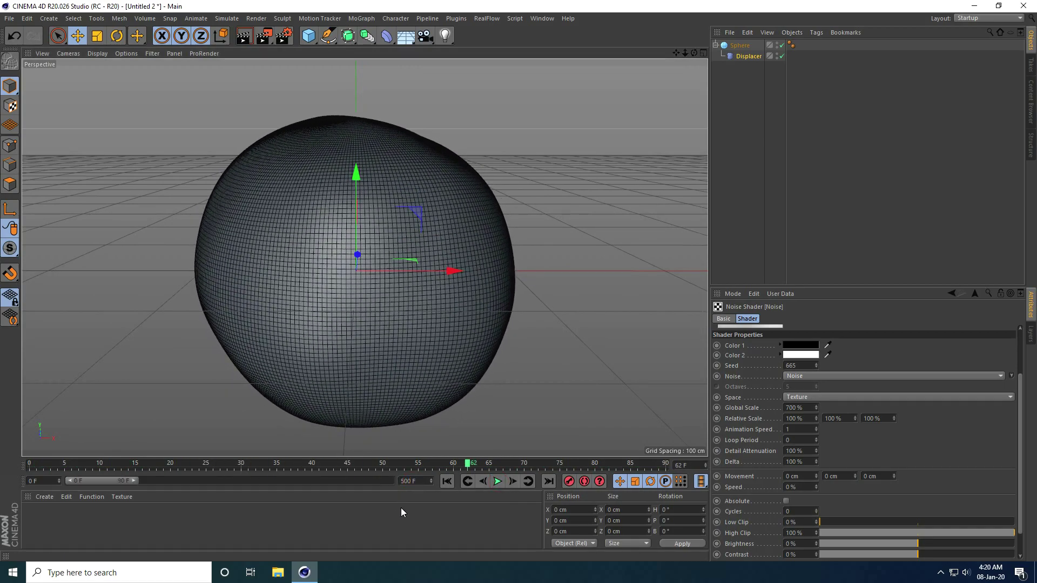
pyautogui.doubleClick(99, 480)
pyautogui.click(447, 482)
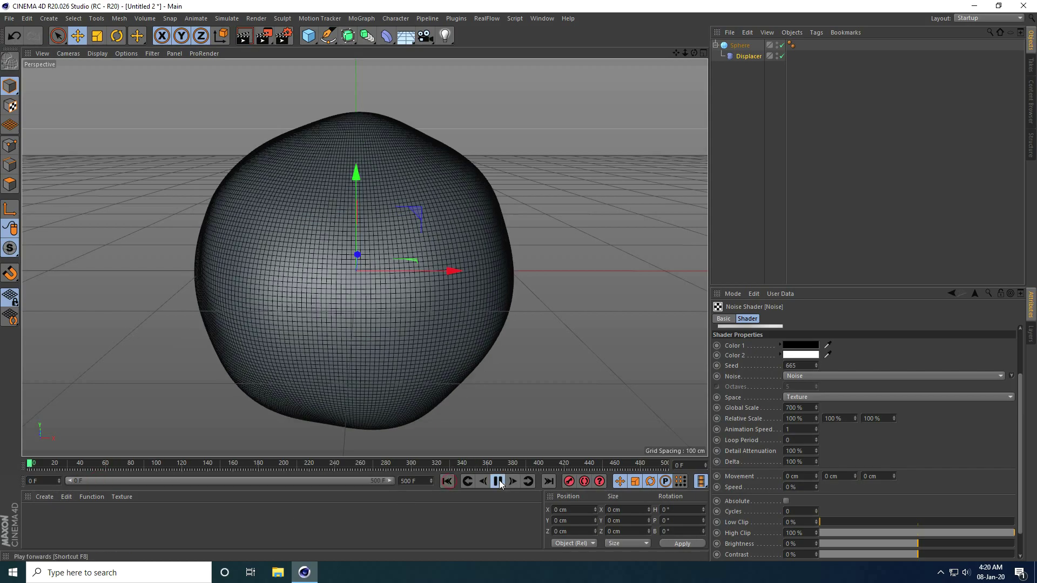
pyautogui.click(498, 481)
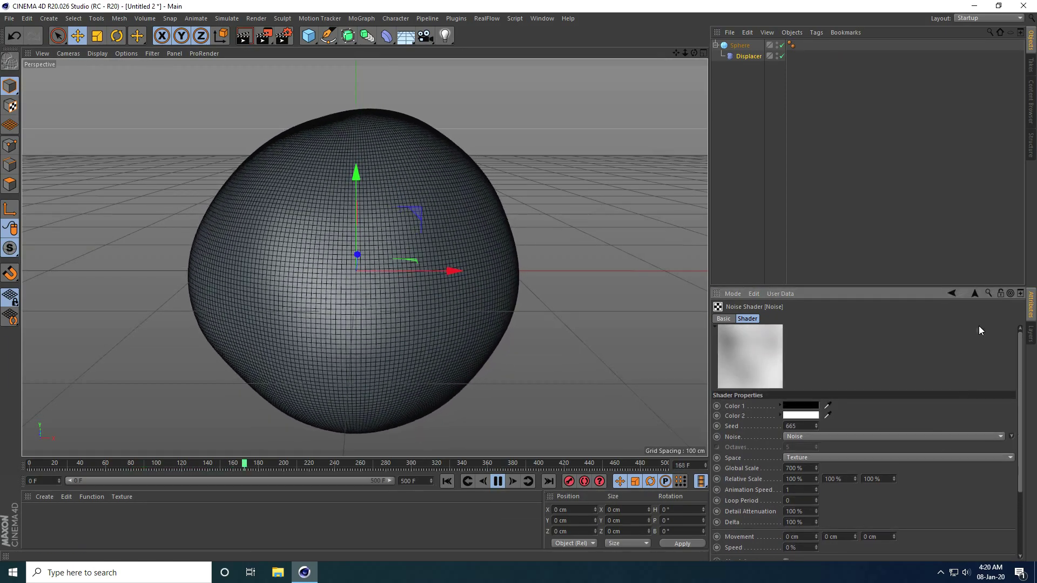
# Step: Set the Displacer's Height to 100 cm in its Object tab
pyautogui.click(953, 294)
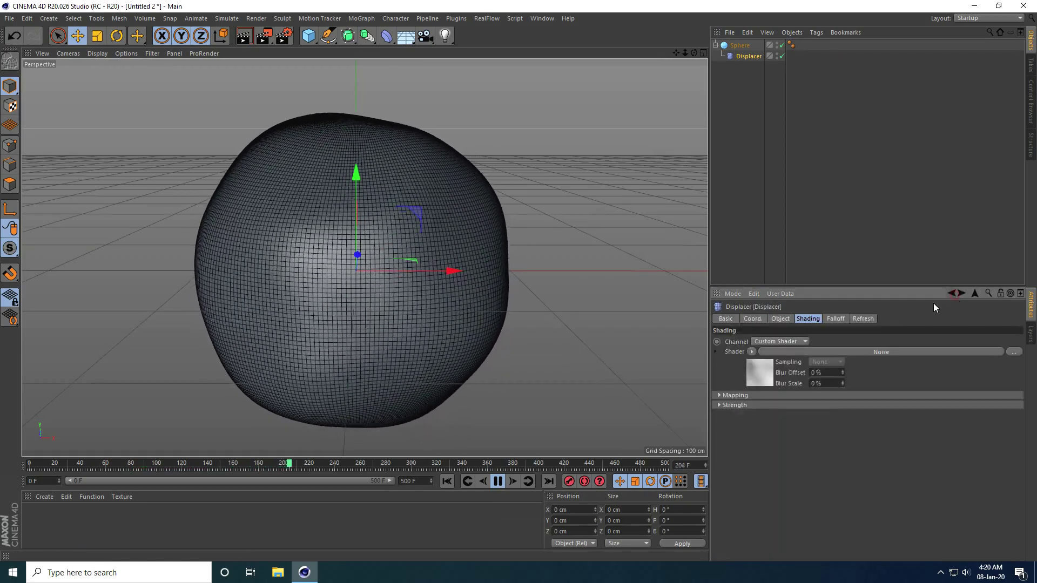
pyautogui.click(779, 318)
pyautogui.click(762, 366)
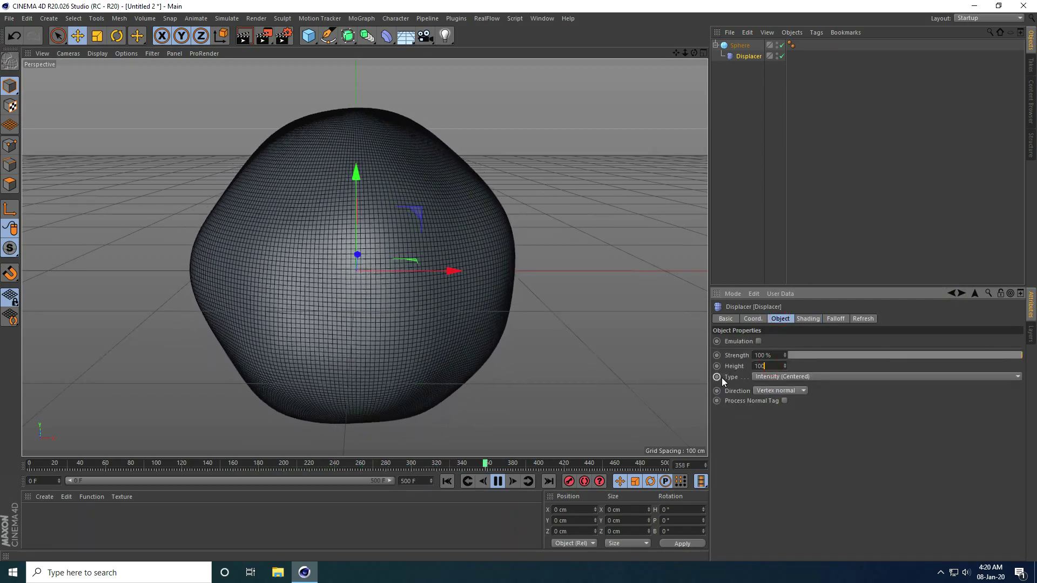
pyautogui.write('100')
pyautogui.press('Return')
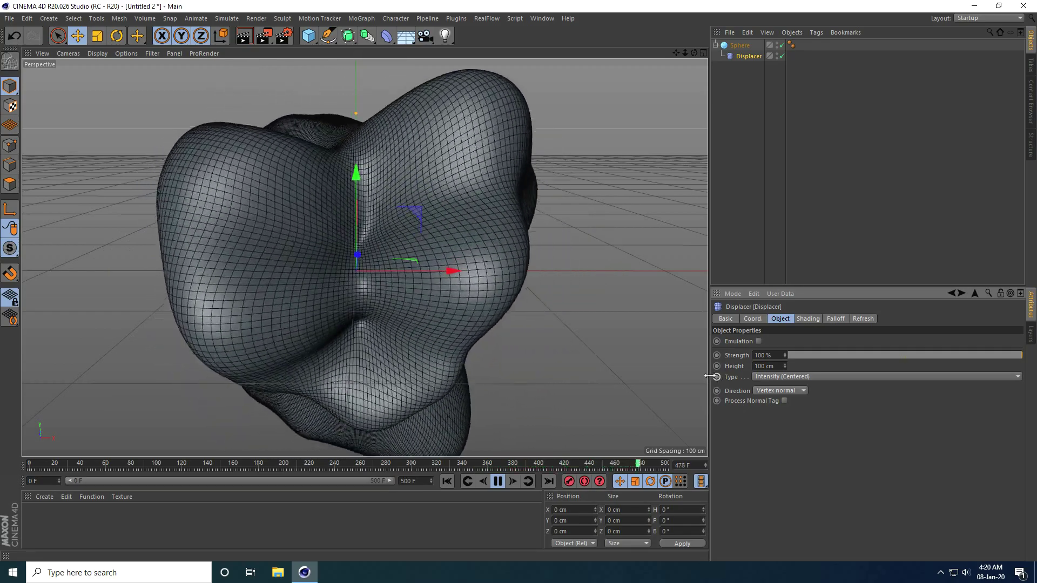
# Step: Raise the Height to 300 cm, then stop playback and rewind to frame 0
pyautogui.doubleClick(767, 366)
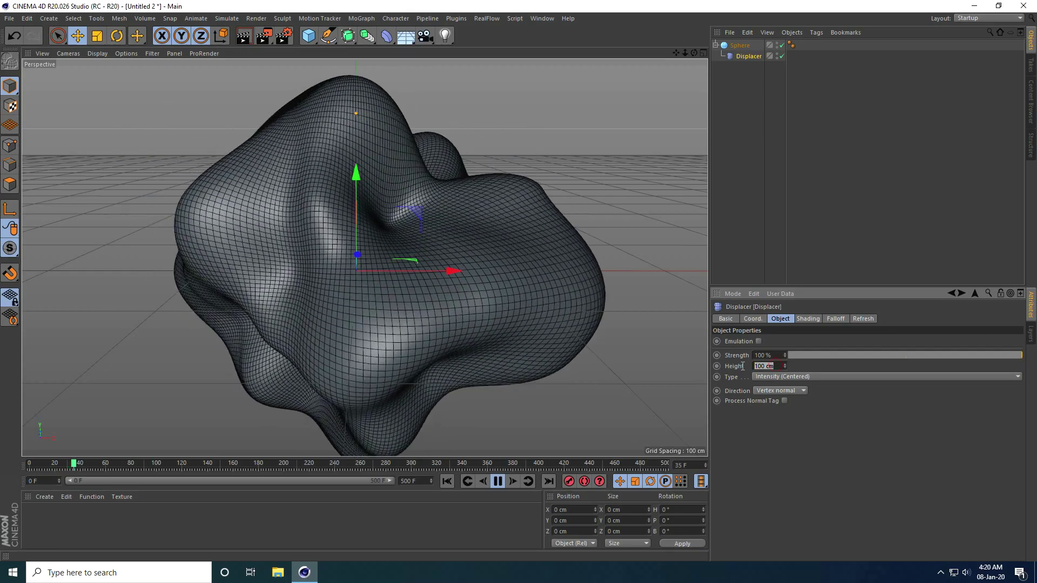
pyautogui.write('300')
pyautogui.press('Return')
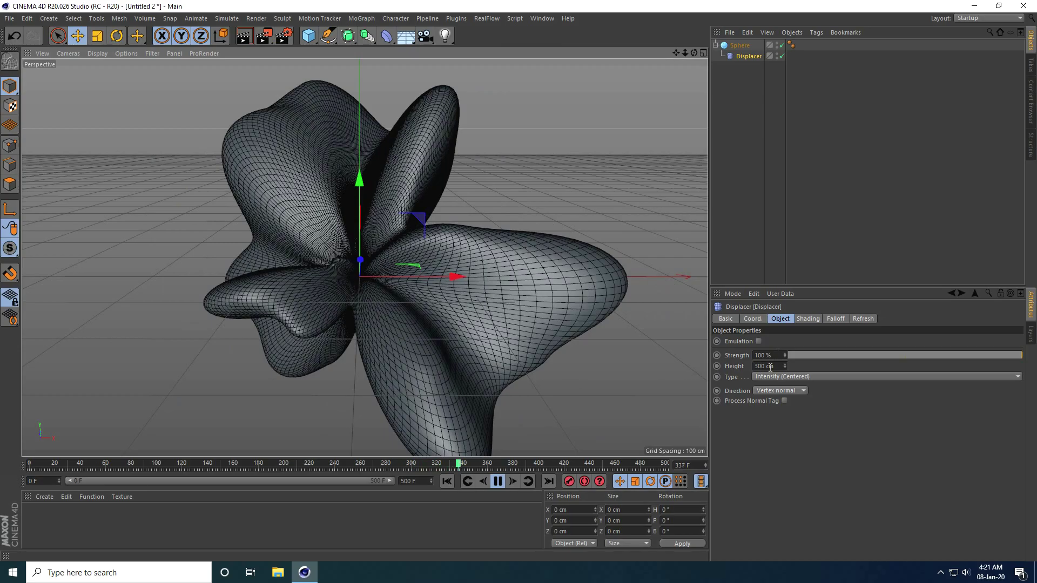
pyautogui.click(743, 367)
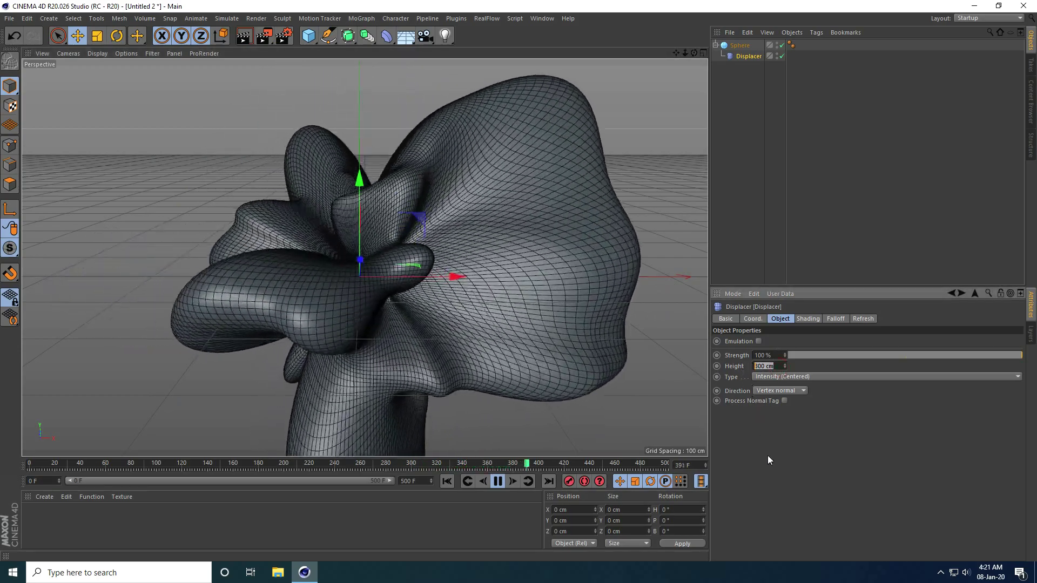
pyautogui.click(781, 465)
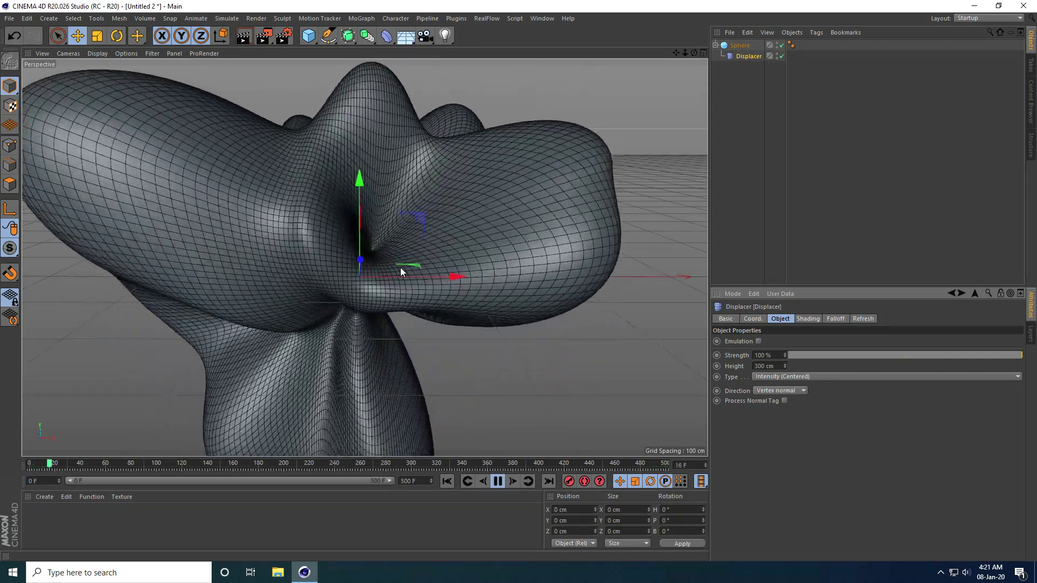
pyautogui.click(497, 482)
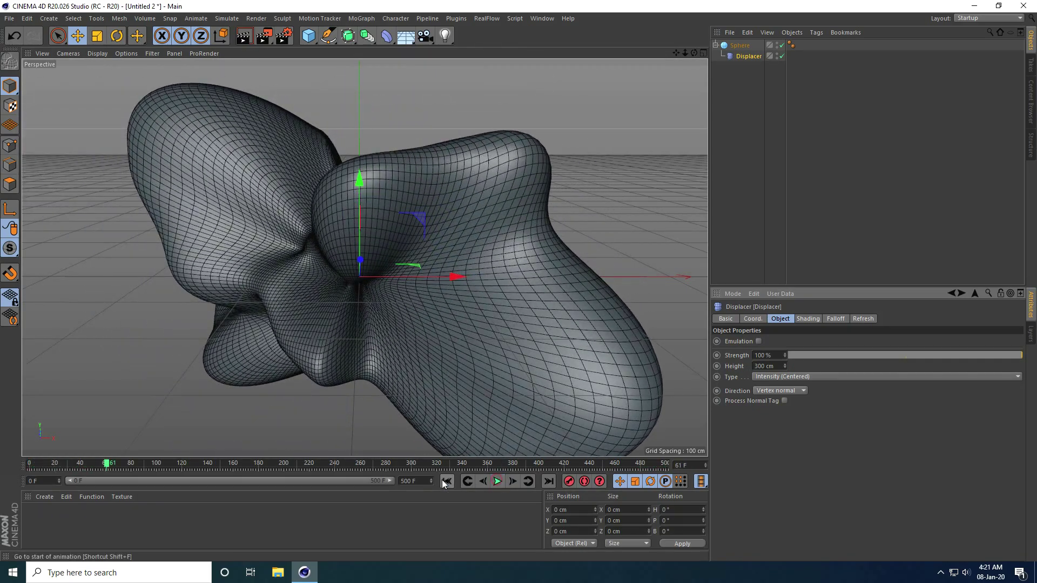
pyautogui.click(446, 480)
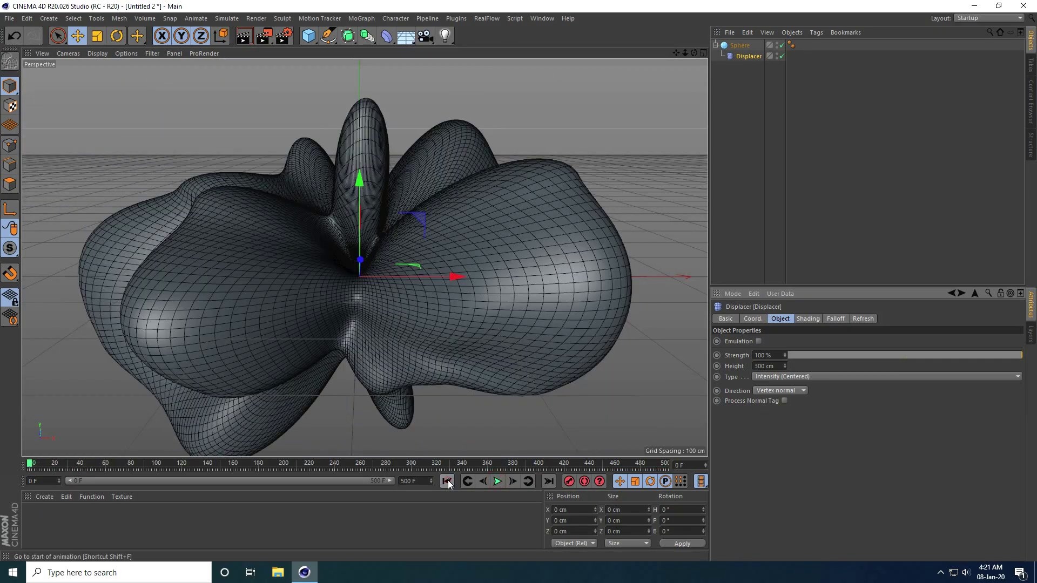
# Step: Add a second sphere, Sphere.1, with a 5 cm radius
pyautogui.click(311, 39)
pyautogui.click(537, 73)
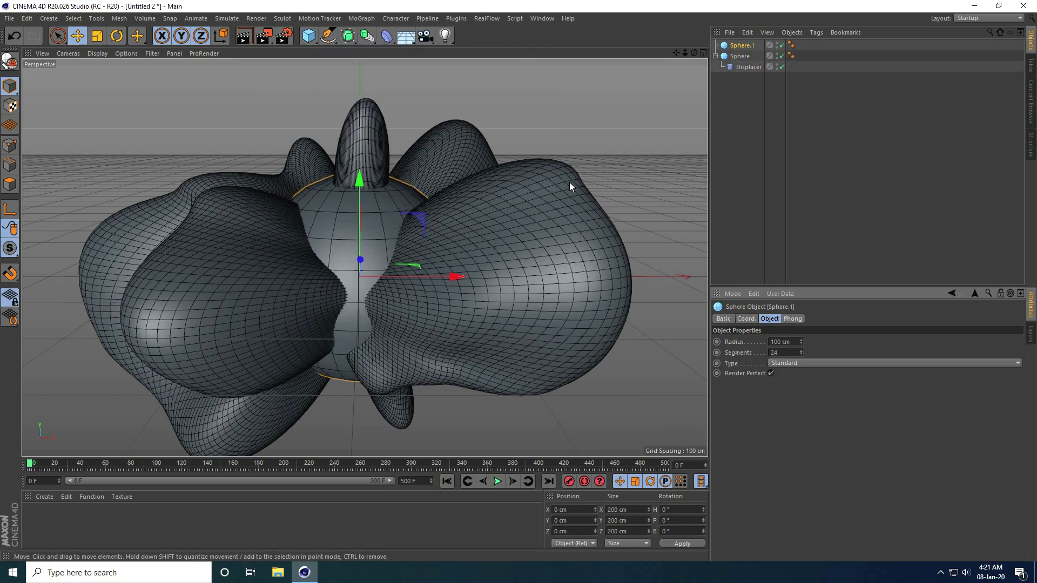
pyautogui.moveTo(793, 343); pyautogui.dragTo(754, 343)
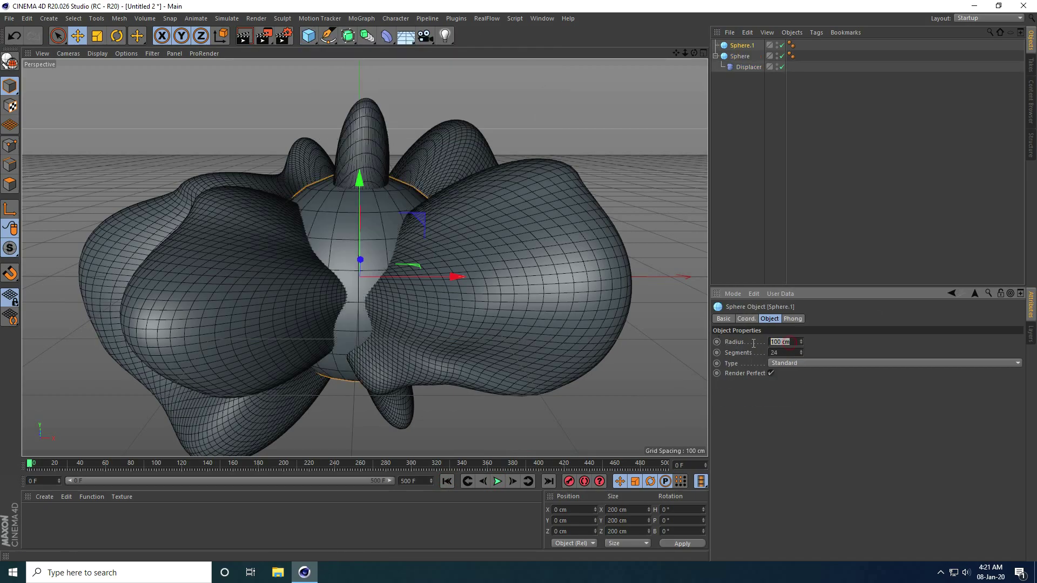
pyautogui.write('5')
pyautogui.press('Return')
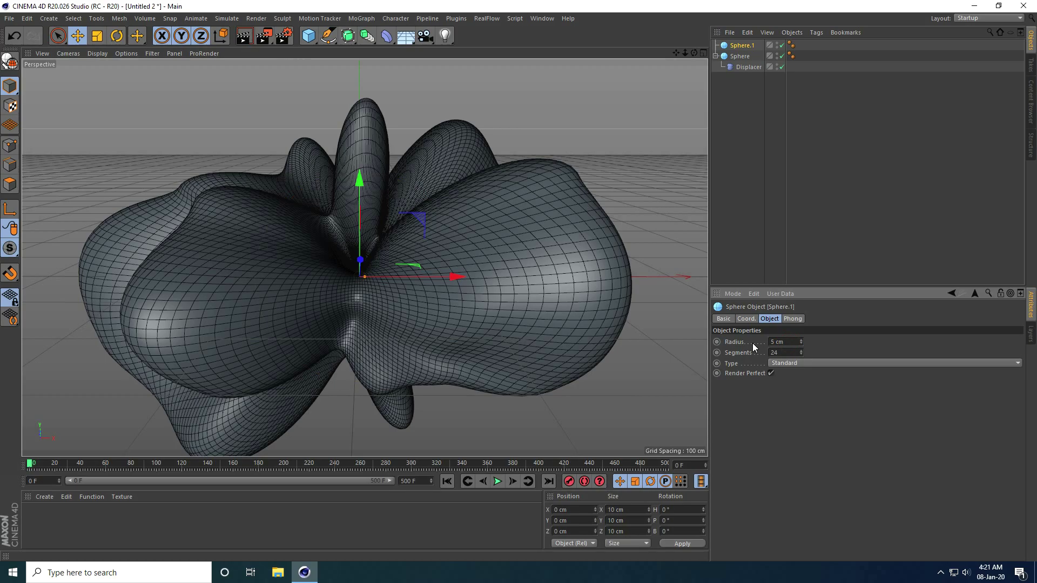
pyautogui.click(361, 19)
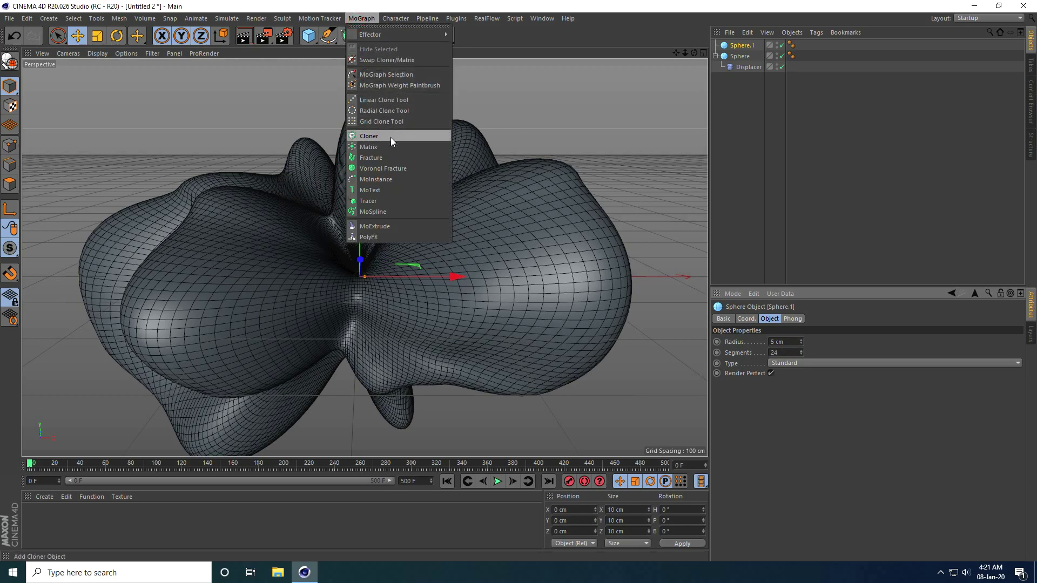
# Step: Add a Cloner, nest Sphere.1 under it, and set its Mode to Object
pyautogui.click(390, 137)
pyautogui.click(748, 59)
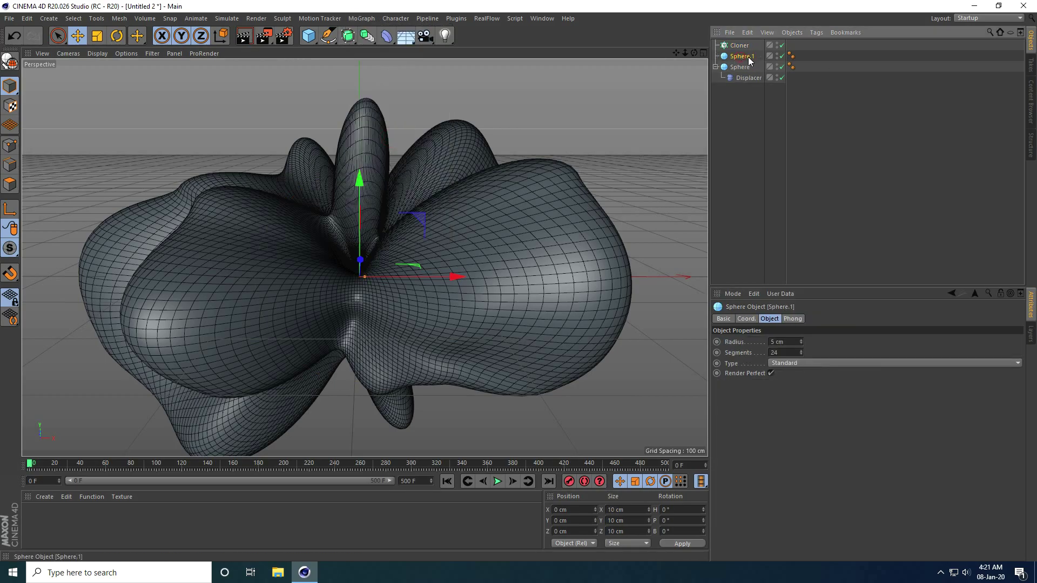
pyautogui.moveTo(744, 58); pyautogui.dragTo(741, 46)
pyautogui.click(738, 47)
pyautogui.click(762, 342)
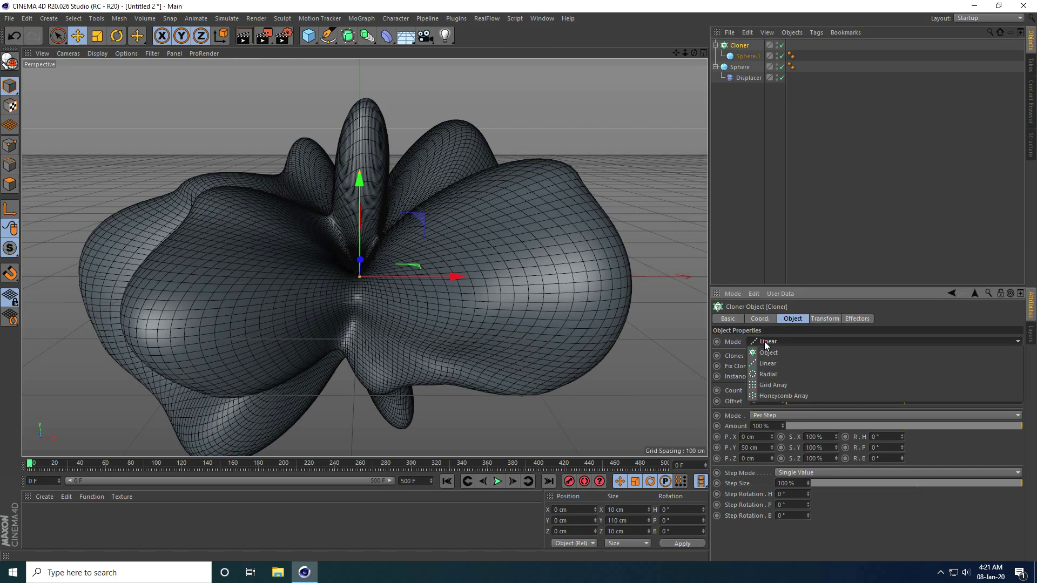
pyautogui.click(766, 353)
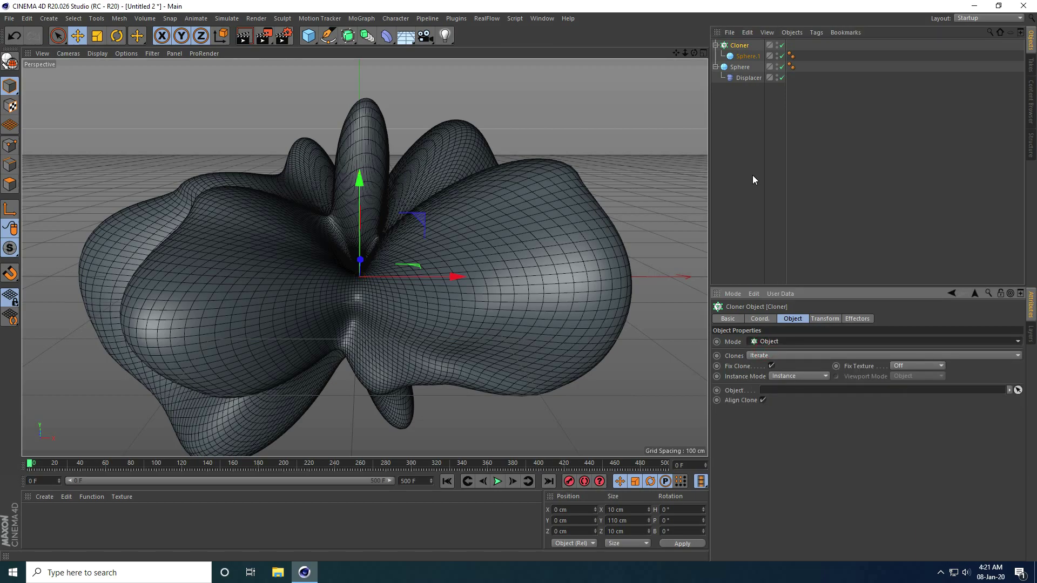
# Step: Use the displaced Sphere as the clone surface and set Count to 2000
pyautogui.click(716, 67)
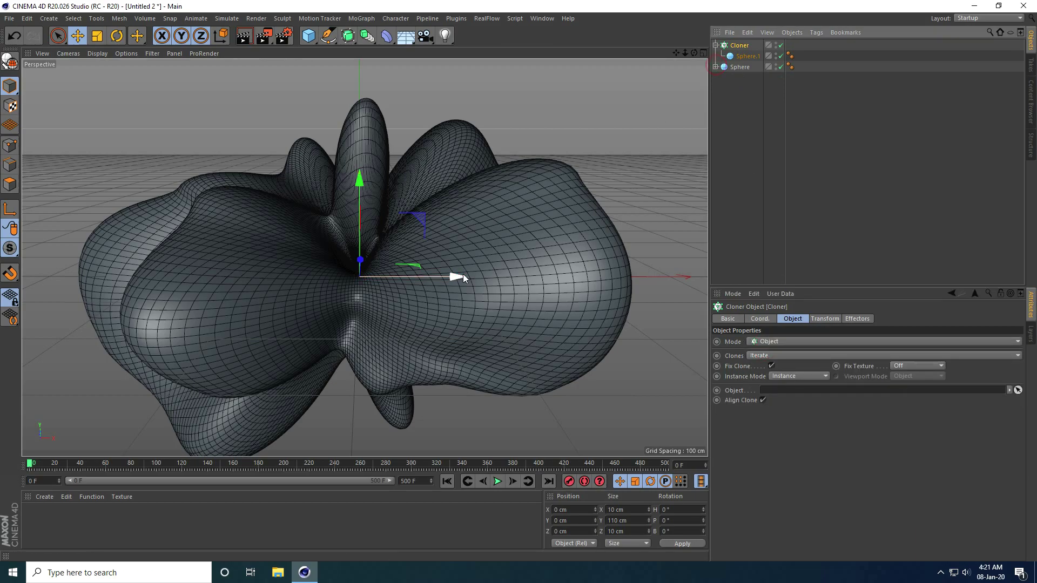
pyautogui.moveTo(733, 71); pyautogui.dragTo(792, 330)
pyautogui.moveTo(797, 399); pyautogui.dragTo(792, 390)
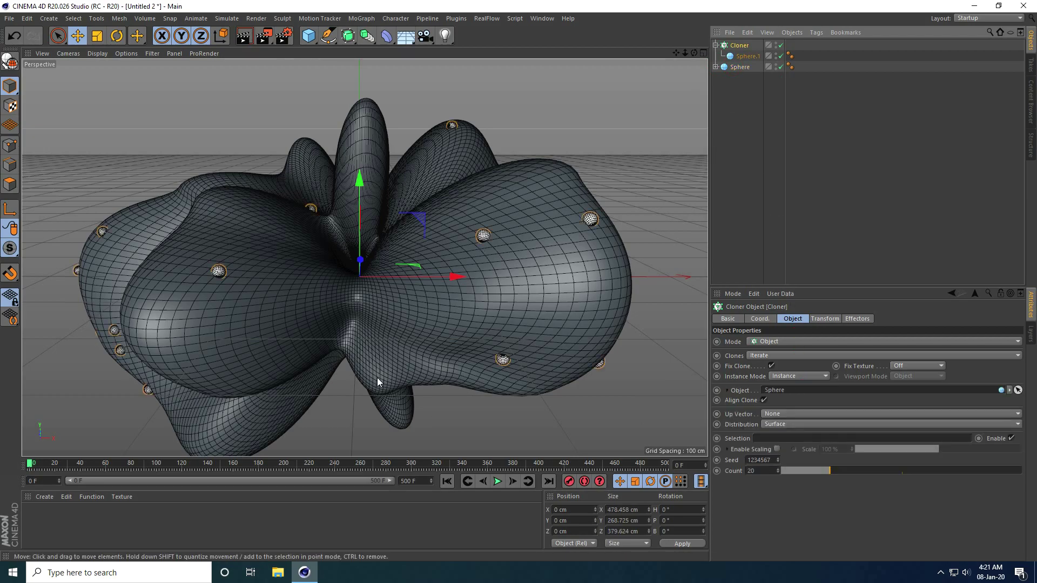
pyautogui.moveTo(217, 283)
pyautogui.keyDown('alt'); pyautogui.mouseDown()
pyautogui.moveTo(344, 265)
pyautogui.moveTo(209, 284)
pyautogui.moveTo(219, 284)
pyautogui.mouseUp(); pyautogui.keyUp('alt')
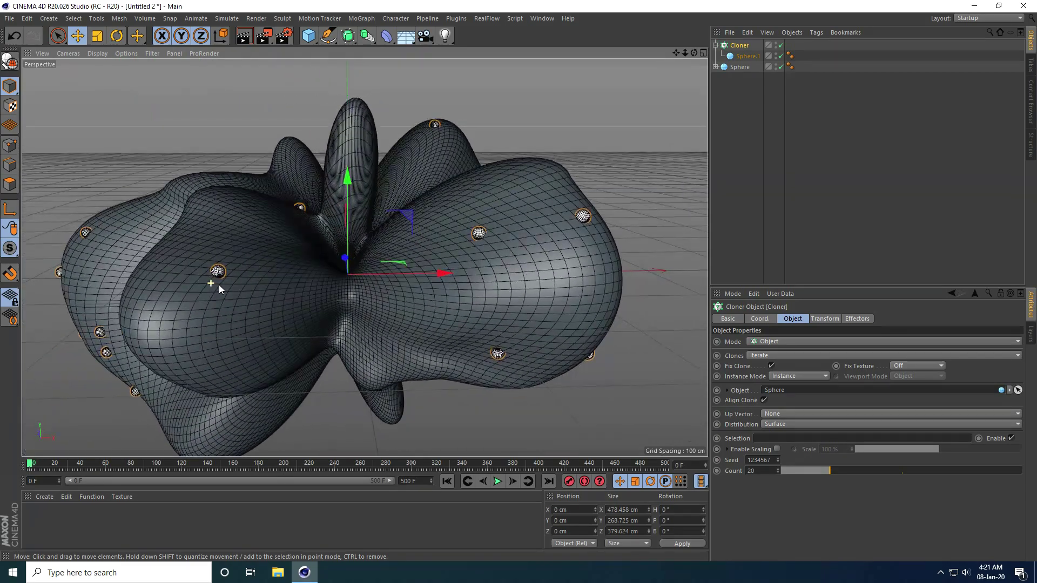
pyautogui.click(761, 471)
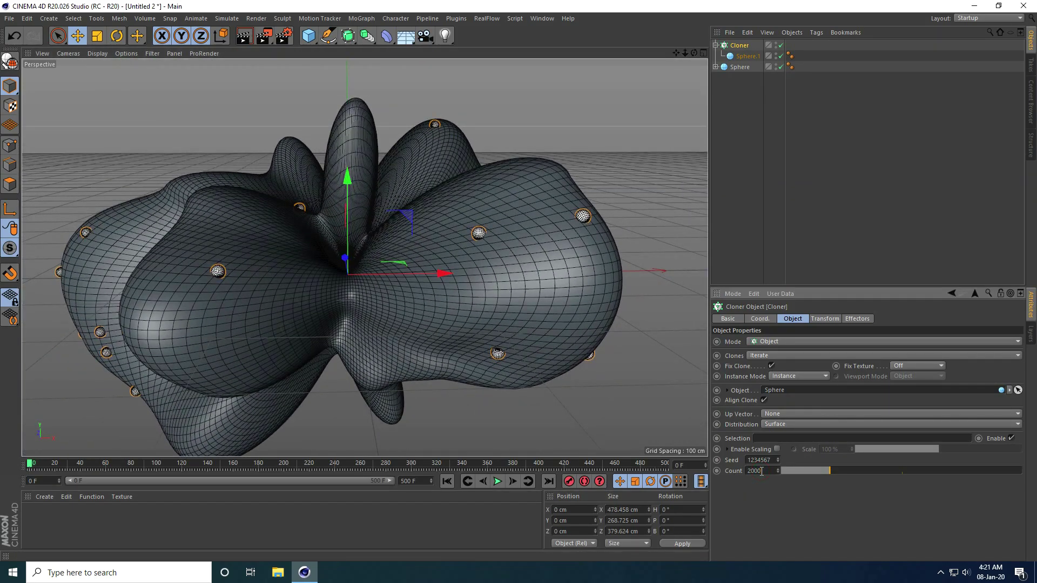
pyautogui.write('00')
pyautogui.press('Return')
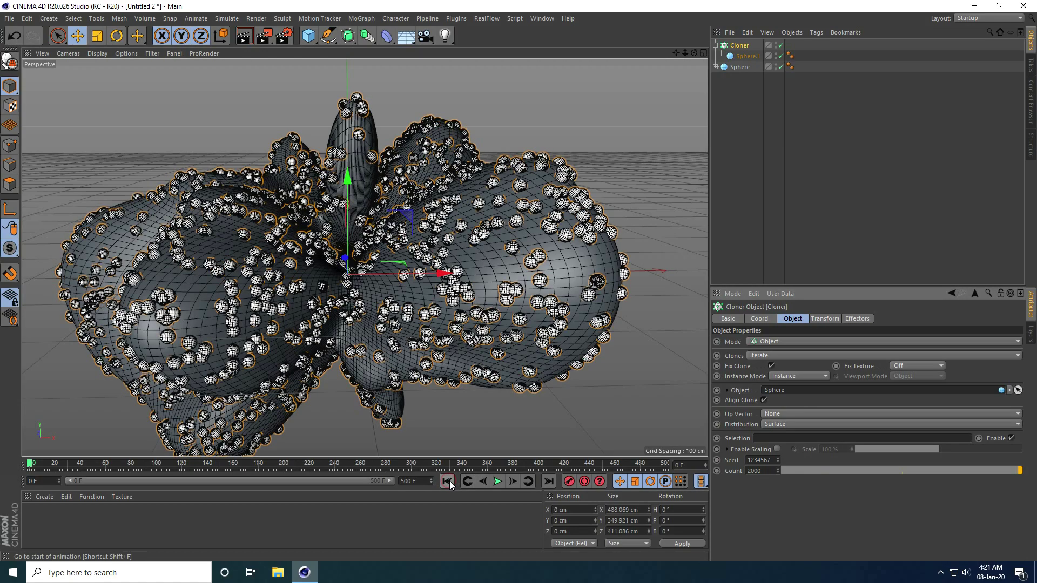
# Step: Turn off the source Sphere's editor visibility so only the clones show
pyautogui.click(775, 65)
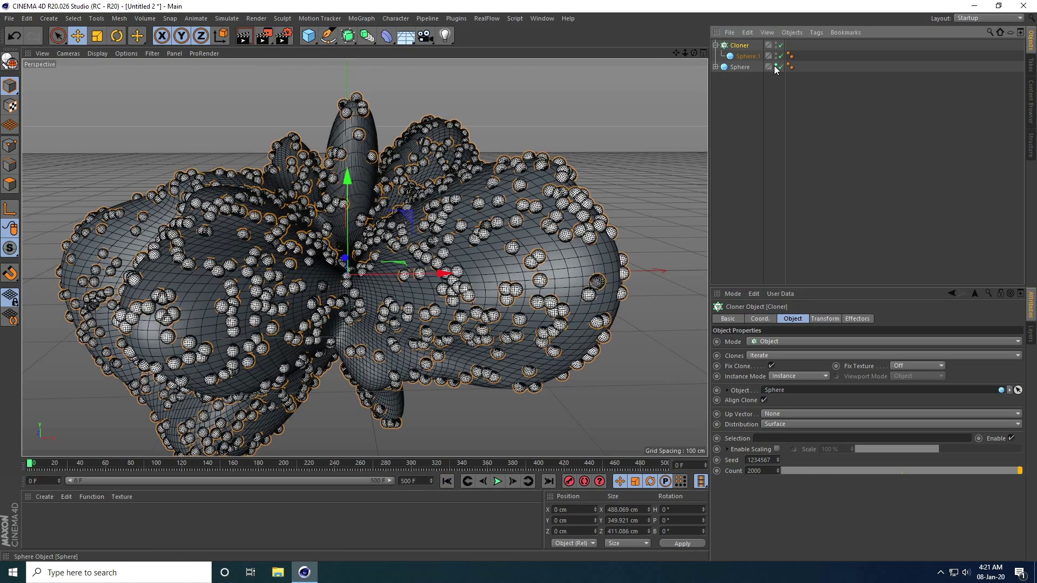
pyautogui.click(776, 65)
pyautogui.keyDown('alt'); pyautogui.moveTo(393, 315); pyautogui.dragTo(370, 305); pyautogui.keyUp('alt')
pyautogui.click(400, 432)
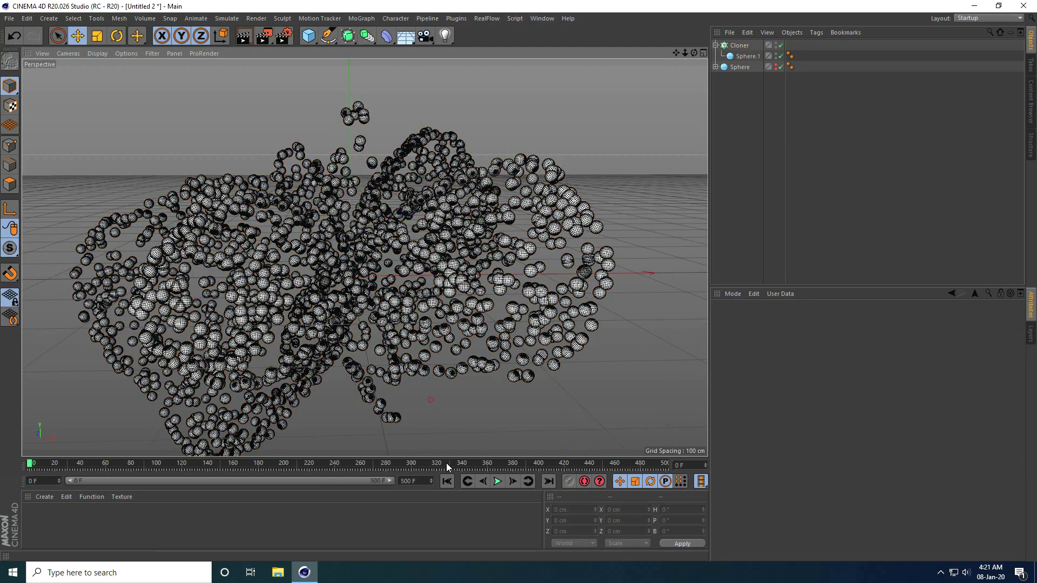
# Step: Play the animation in Gouraud Shading, then stop and select the Cloner
pyautogui.click(497, 482)
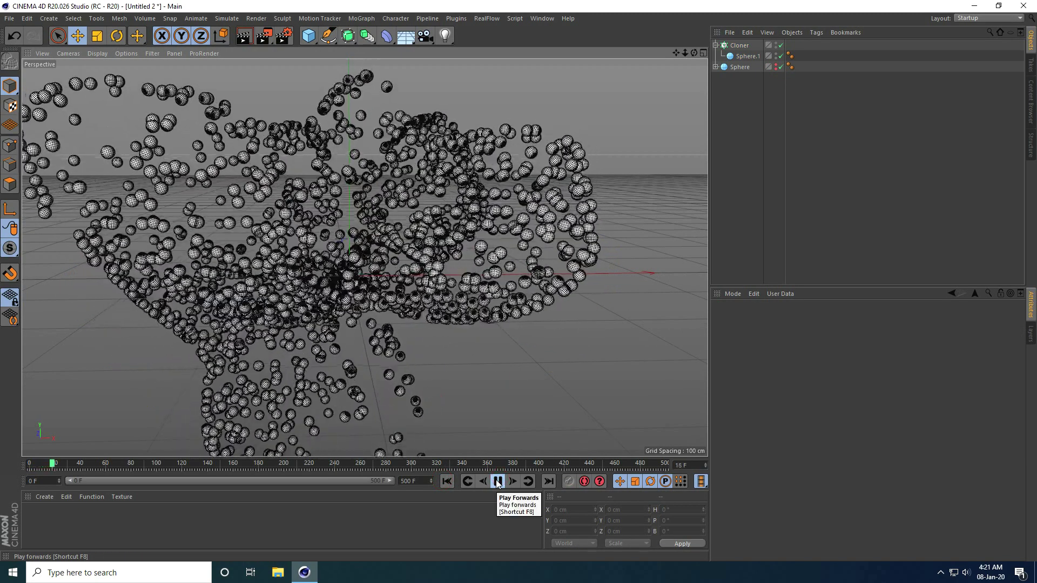
pyautogui.click(106, 54)
pyautogui.click(108, 67)
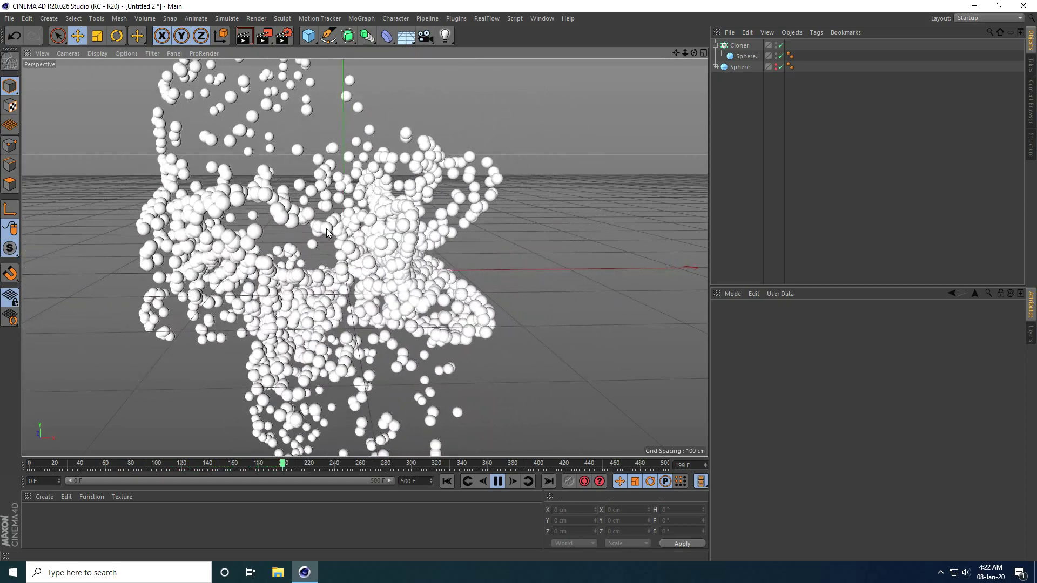
pyautogui.click(498, 483)
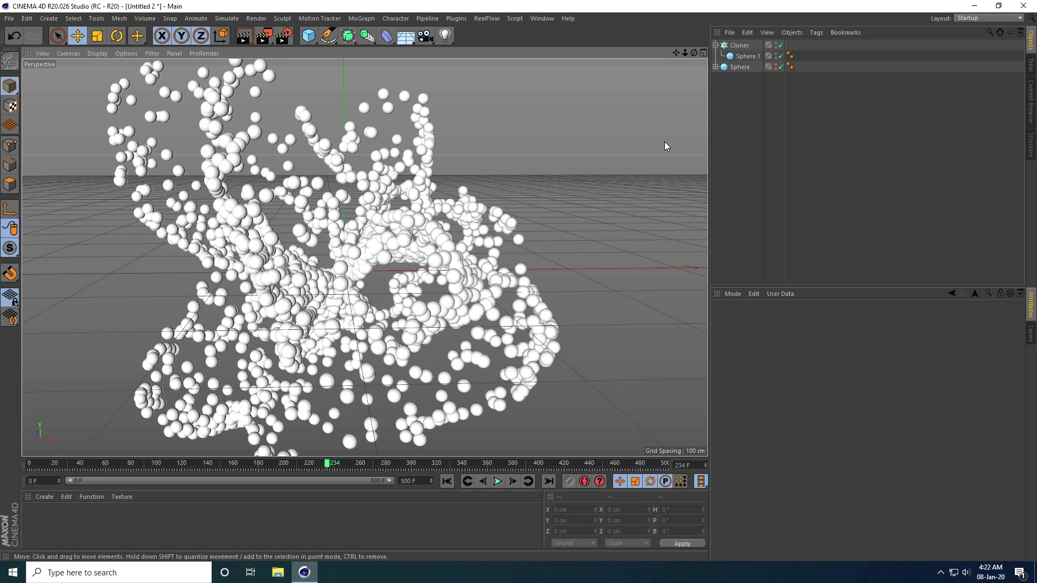
pyautogui.click(744, 45)
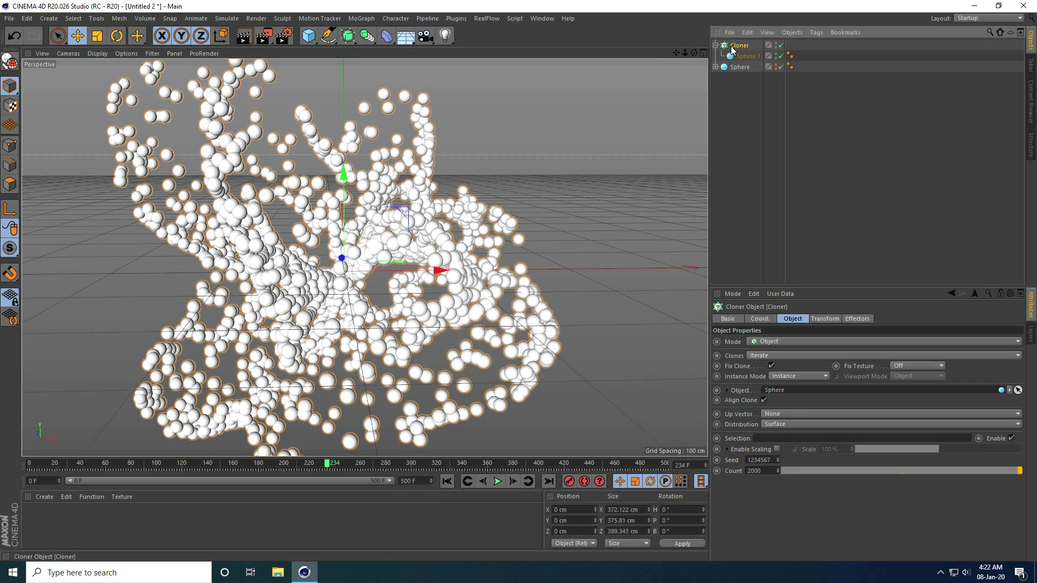
# Step: Add a Rigid Body tag to the Cloner with Follow Position and Rotation 50
pyautogui.rightClick(739, 49)
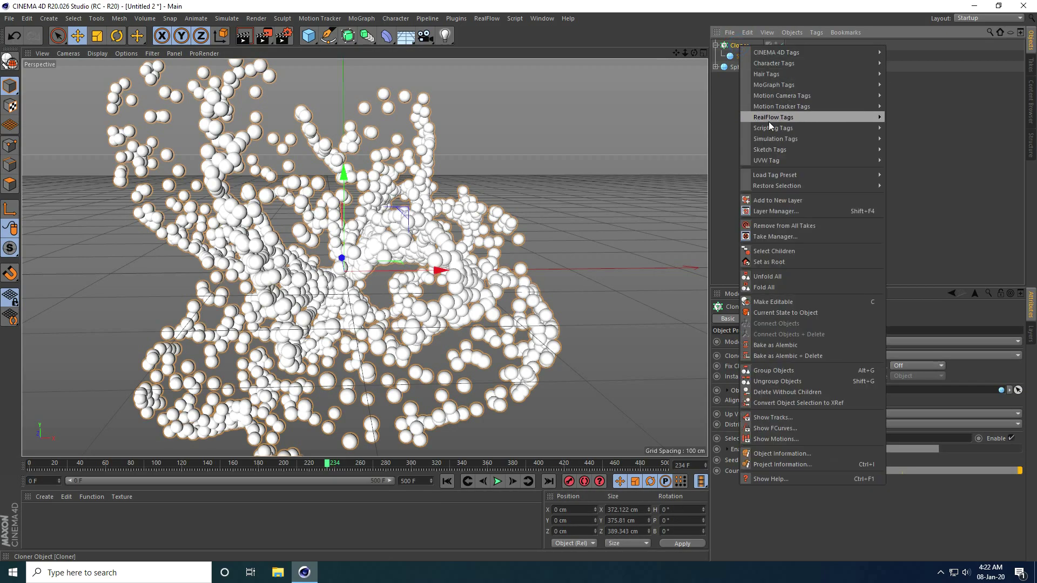
pyautogui.moveTo(773, 130)
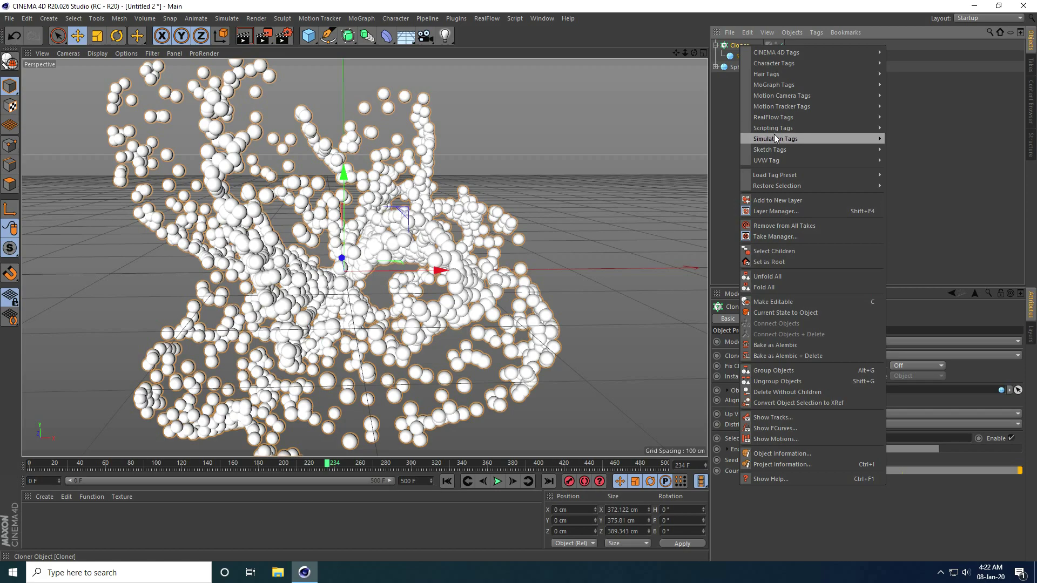
pyautogui.click(903, 139)
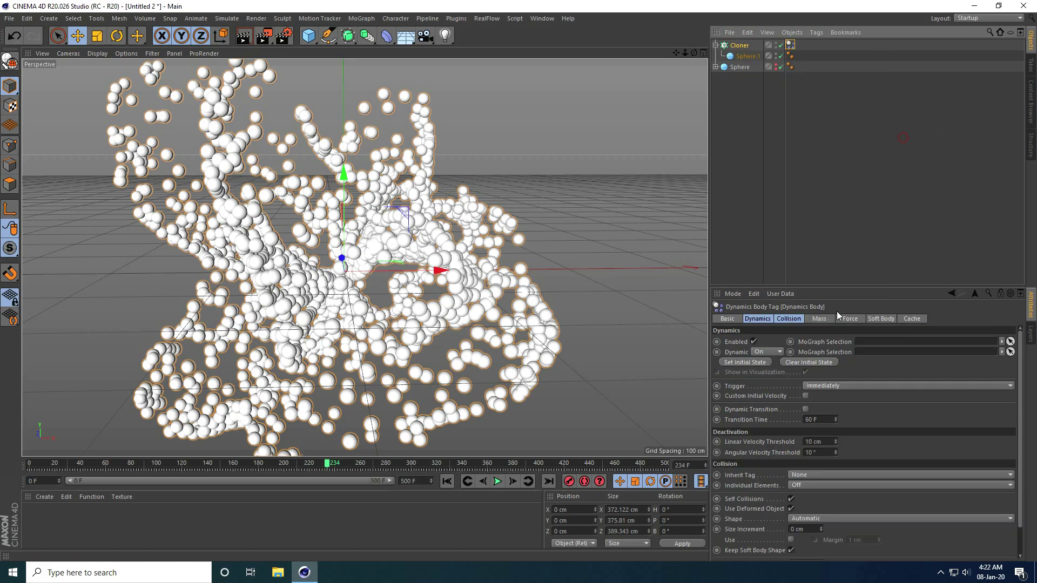
pyautogui.click(851, 319)
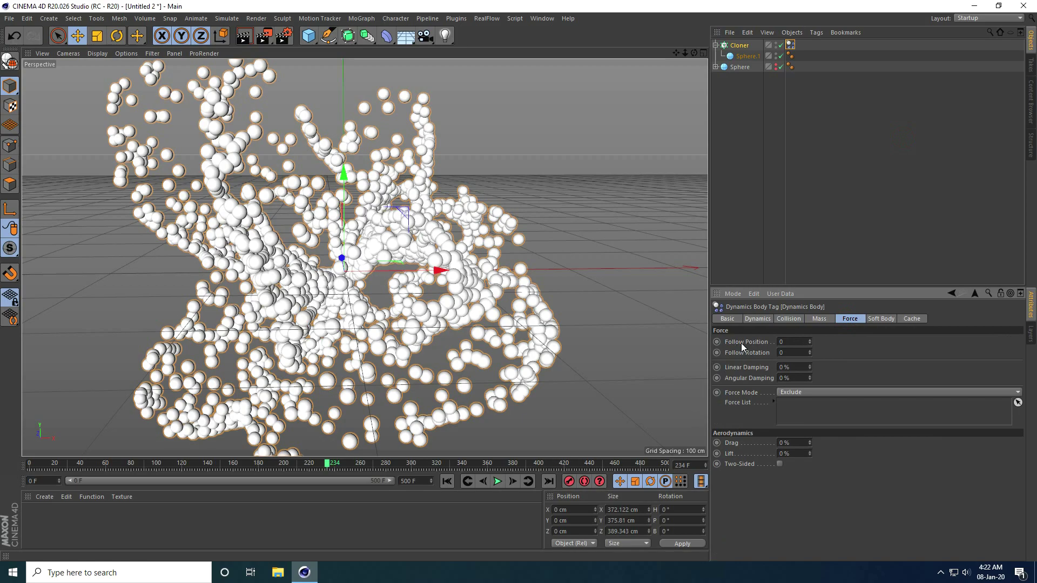
pyautogui.write('50')
pyautogui.press('Tab')
pyautogui.write('50')
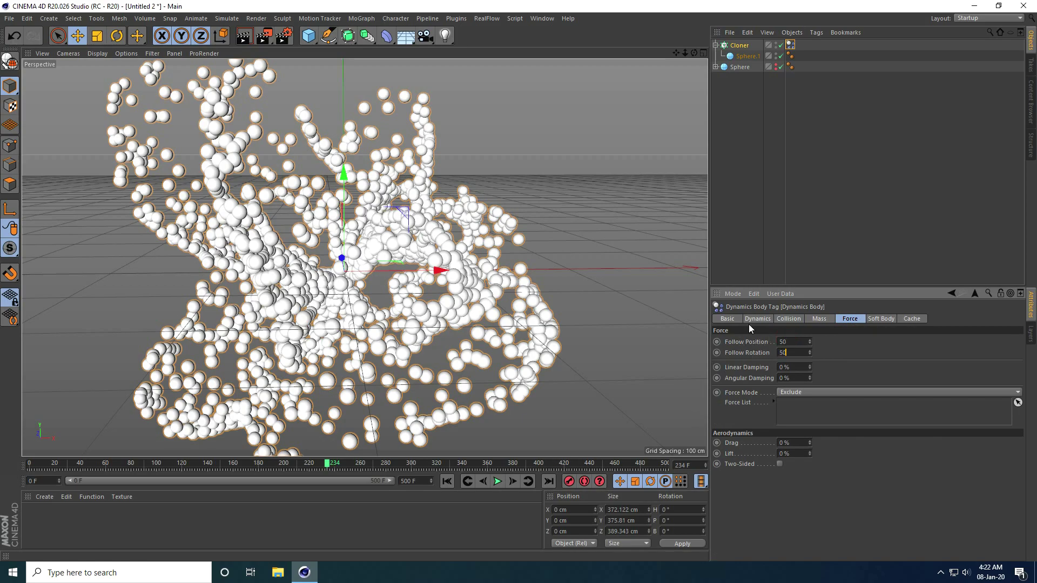
pyautogui.click(447, 481)
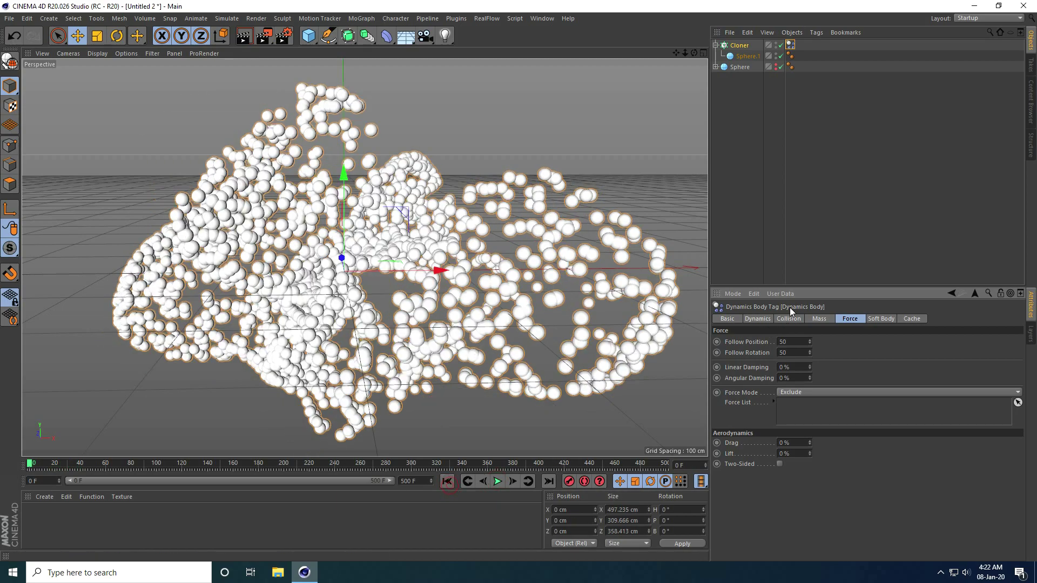
# Step: Set Inherit Tag to Apply Tag to Children, Individual Elements All, and play
pyautogui.click(785, 320)
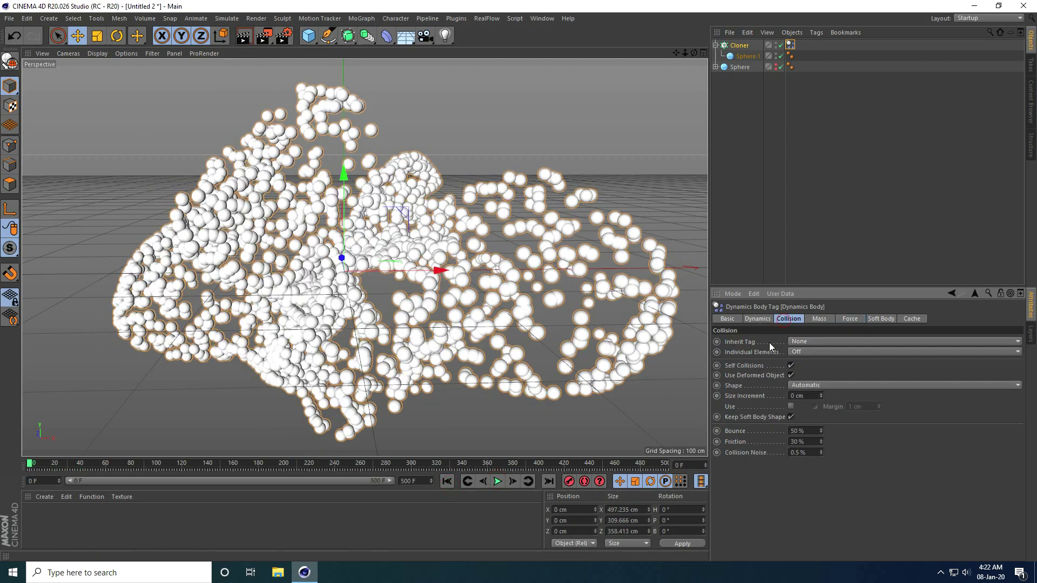
pyautogui.click(807, 343)
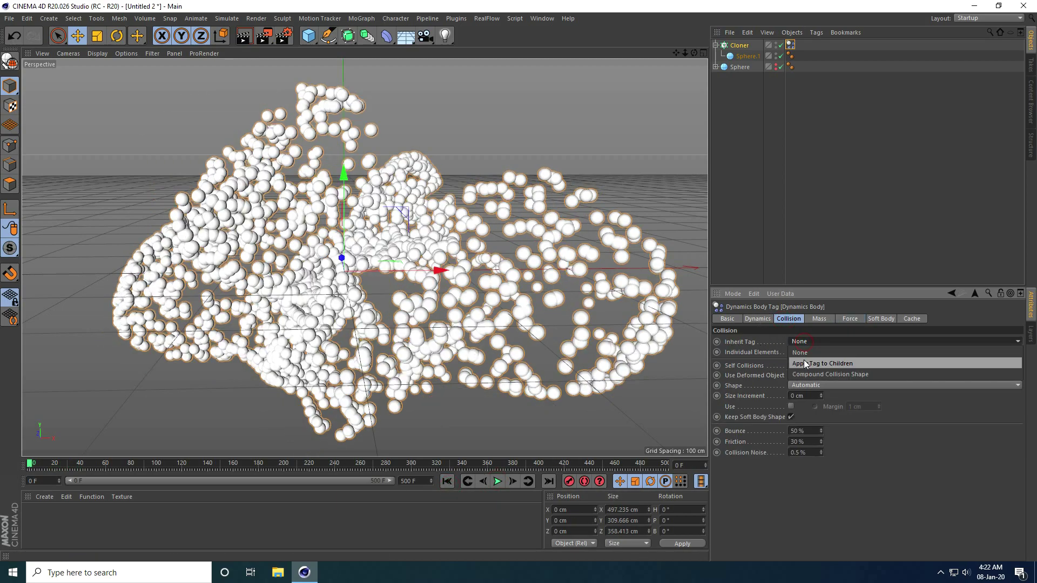
pyautogui.click(803, 360)
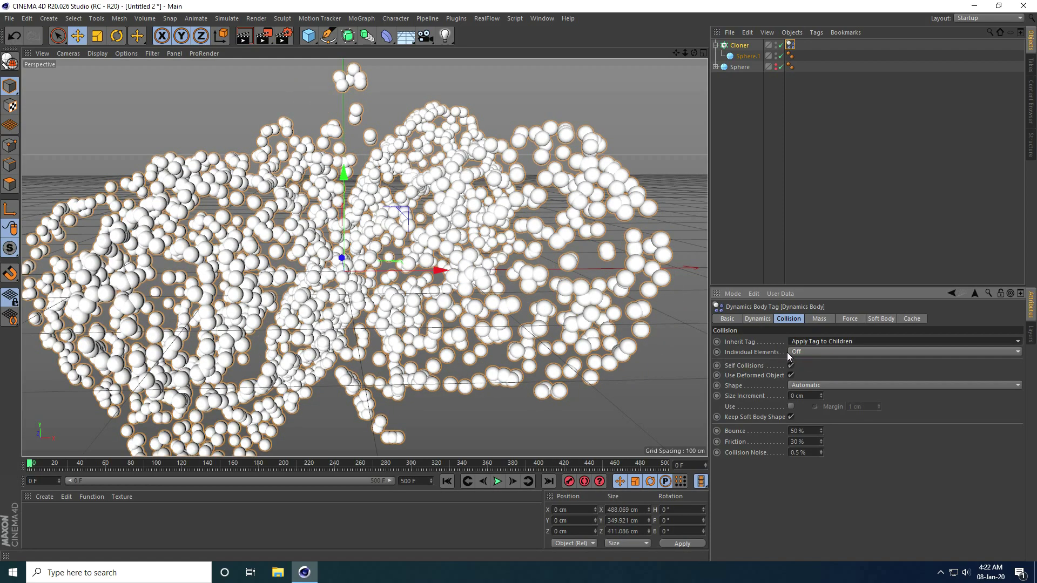
pyautogui.click(787, 353)
pyautogui.click(796, 394)
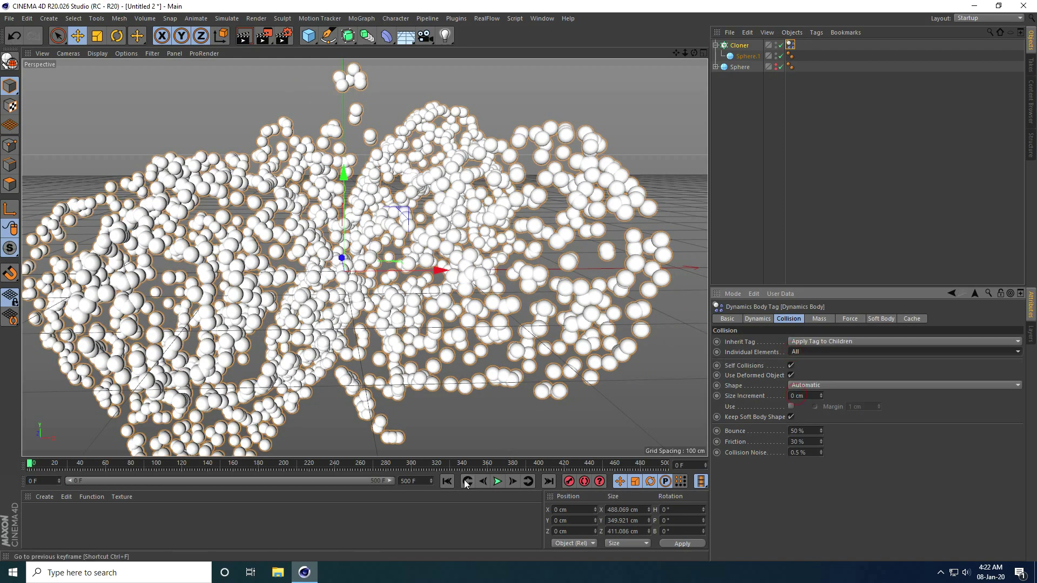
pyautogui.click(497, 482)
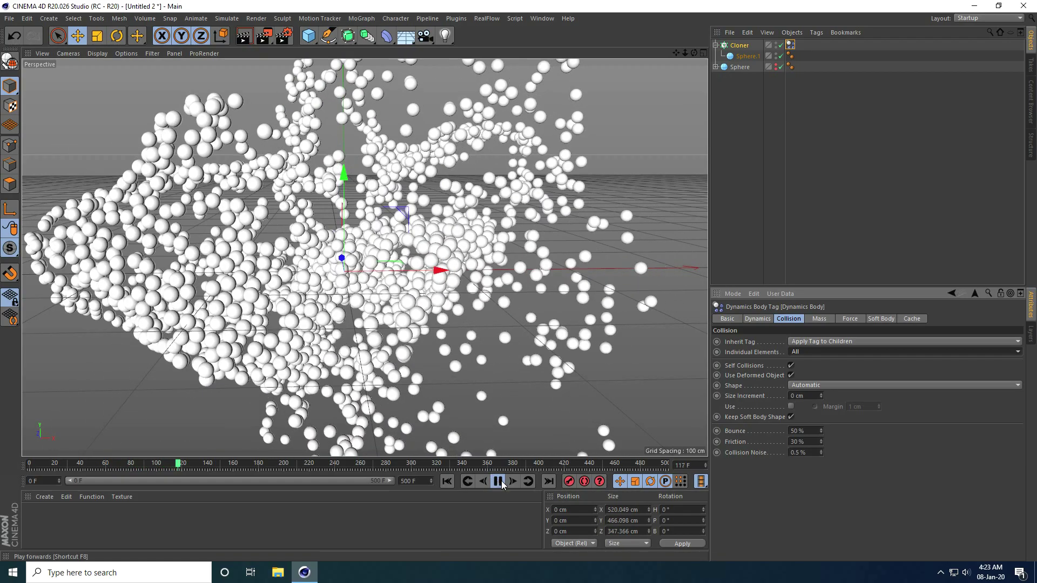
pyautogui.click(447, 481)
pyautogui.click(739, 45)
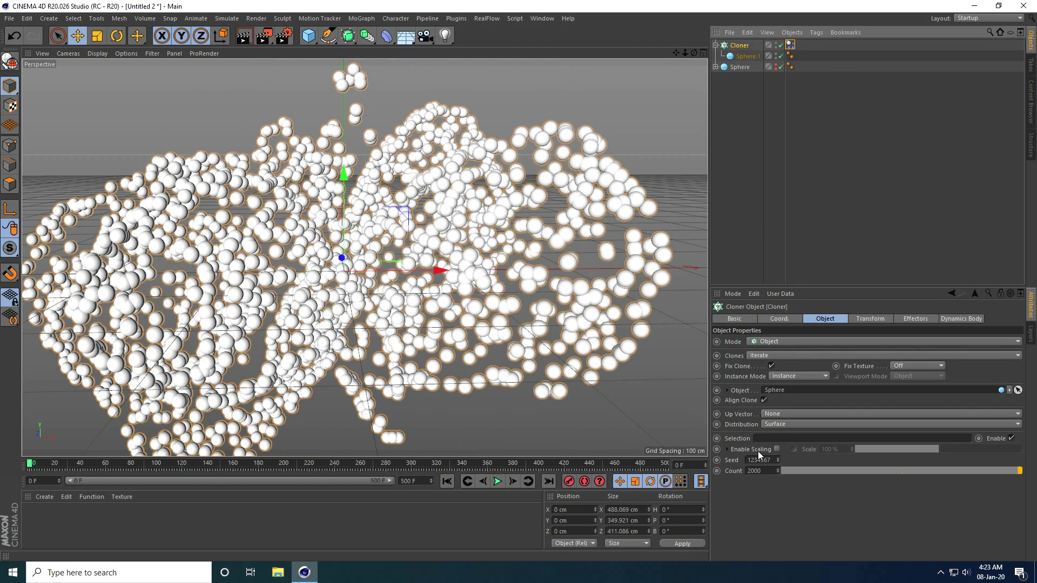
# Step: Enable scaling on the Cloner's clones and preview the simulation
pyautogui.click(776, 449)
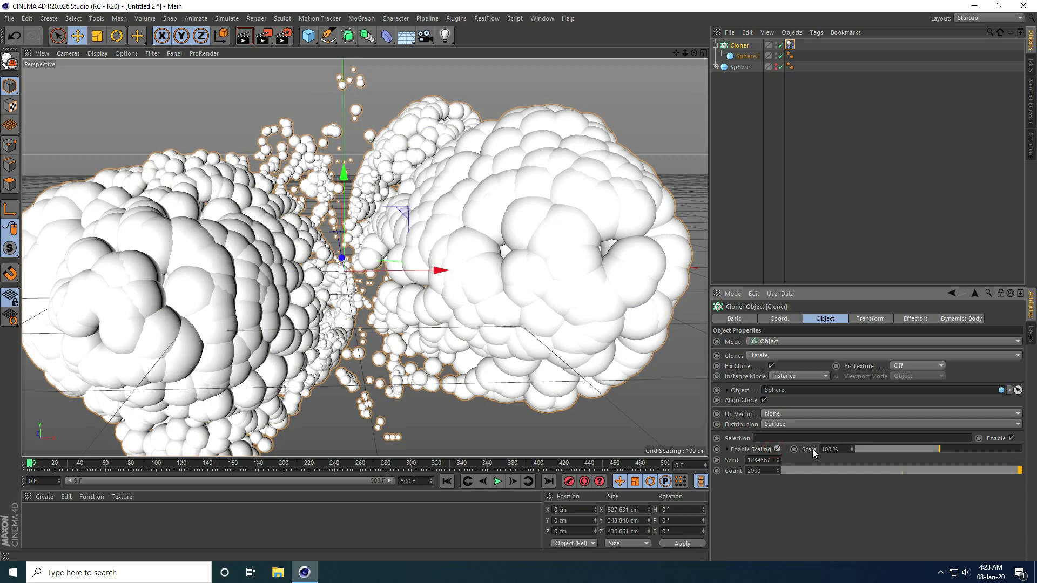
pyautogui.click(841, 448)
pyautogui.press('Return')
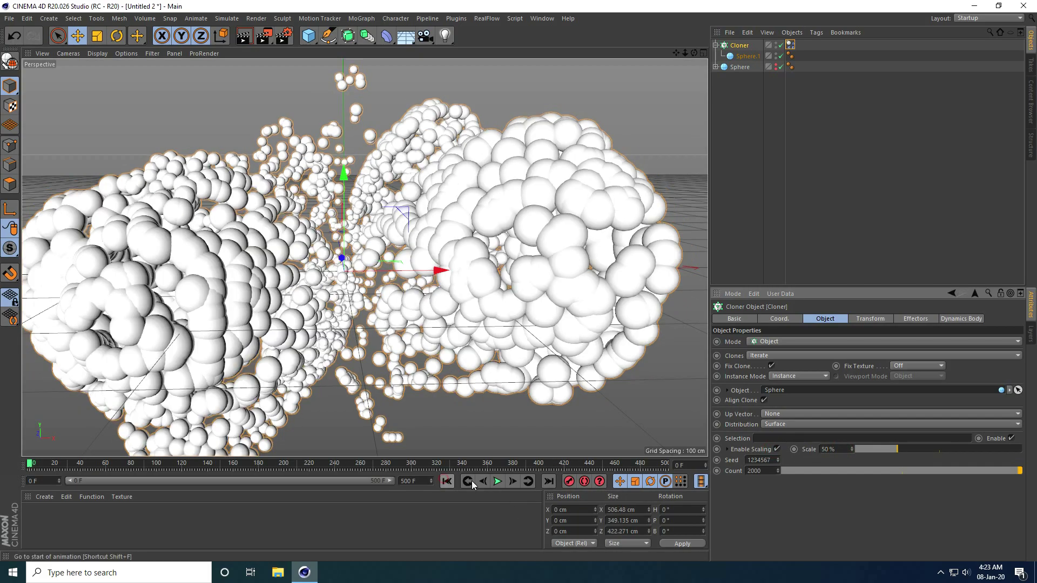
pyautogui.click(498, 481)
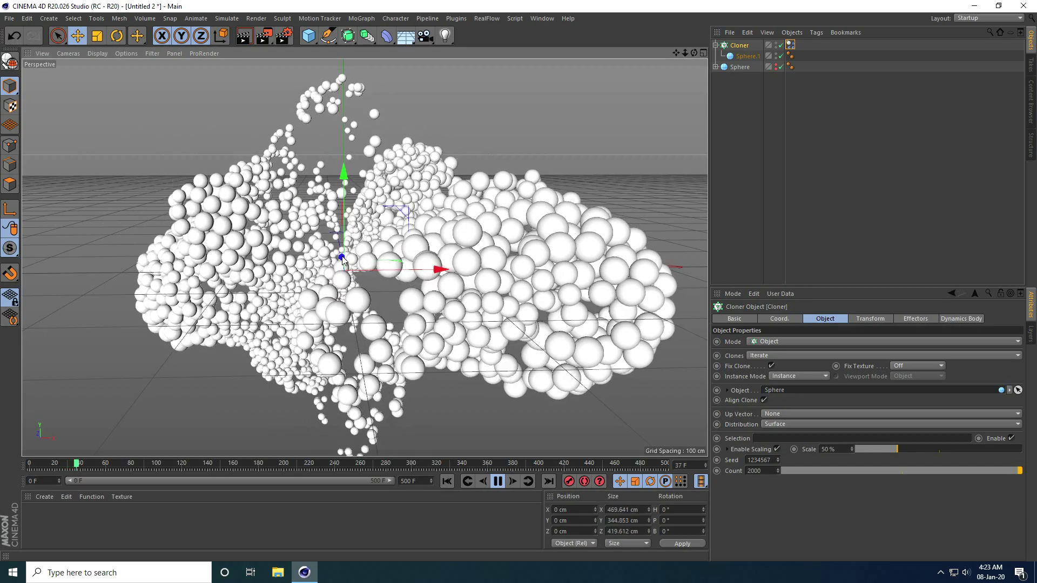
pyautogui.click(514, 479)
# Step: Set the clone scale to 80% and replay the simulation from the start
pyautogui.click(836, 449)
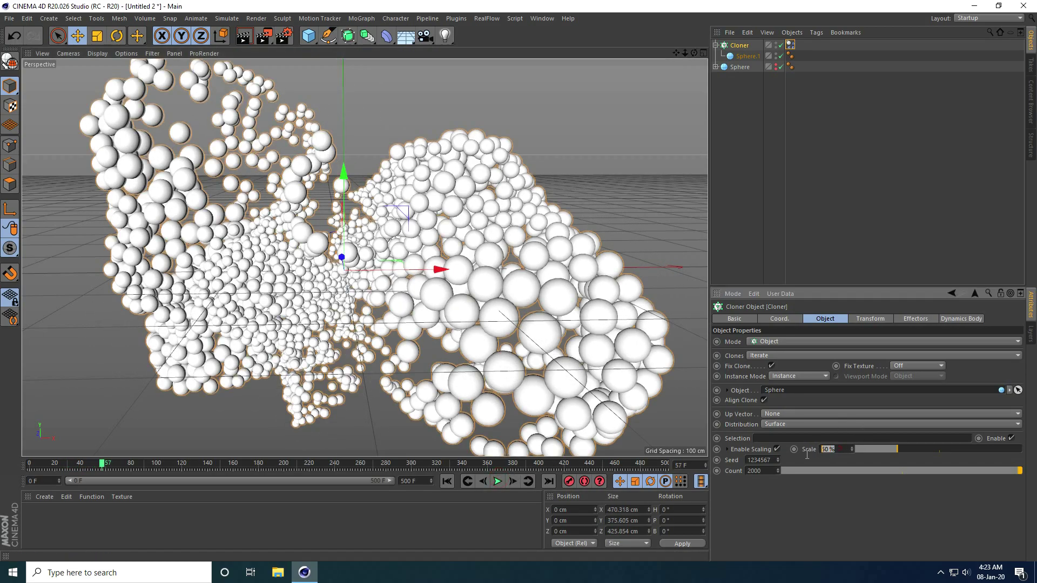
pyautogui.write('80')
pyautogui.press('Return')
pyautogui.click(444, 482)
pyautogui.click(497, 481)
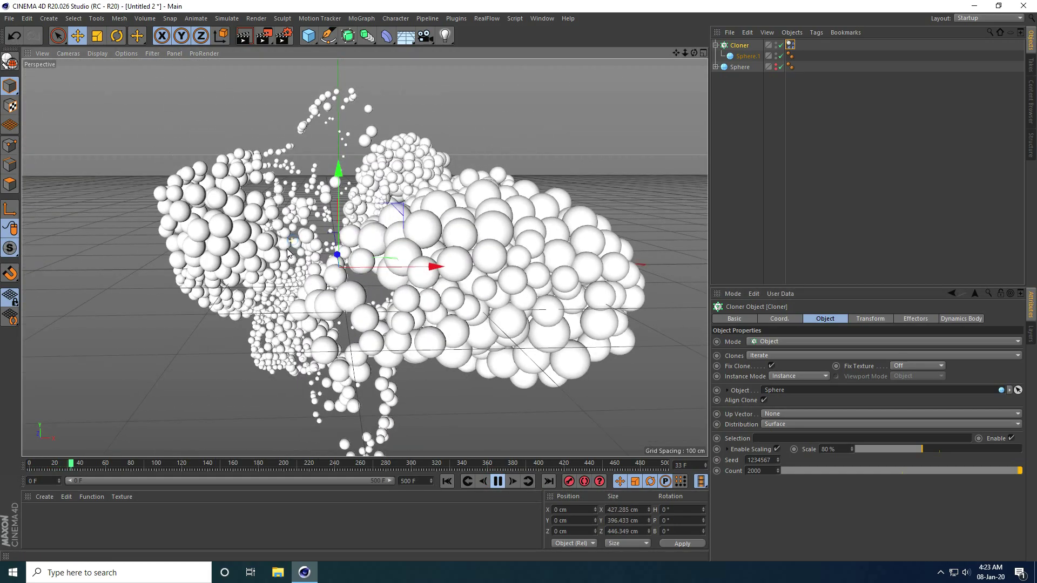
pyautogui.click(498, 481)
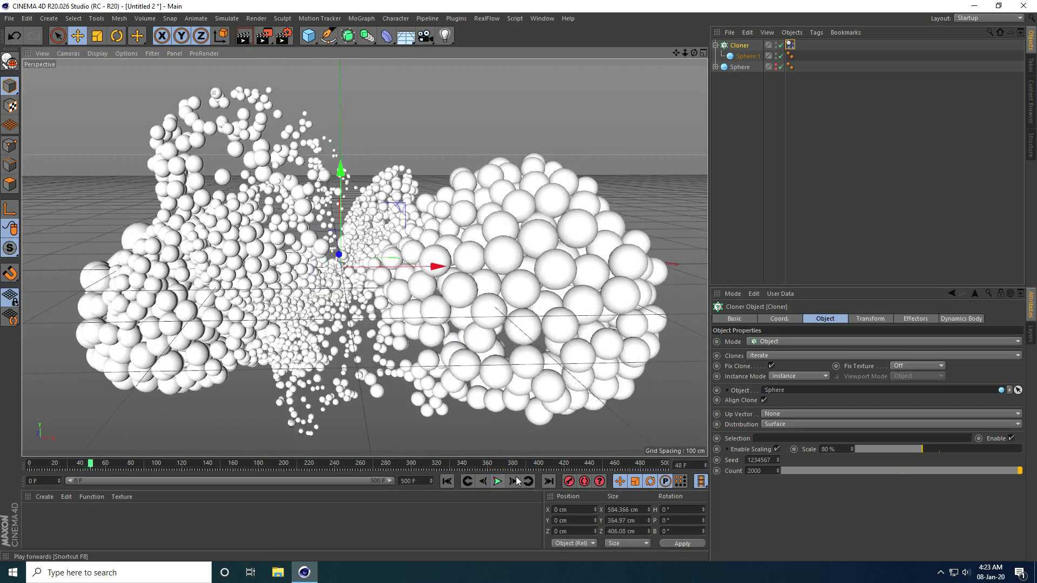
# Step: Change the clone scale to 70% and replay from frame 0
pyautogui.click(829, 449)
pyautogui.write('70')
pyautogui.press('Return')
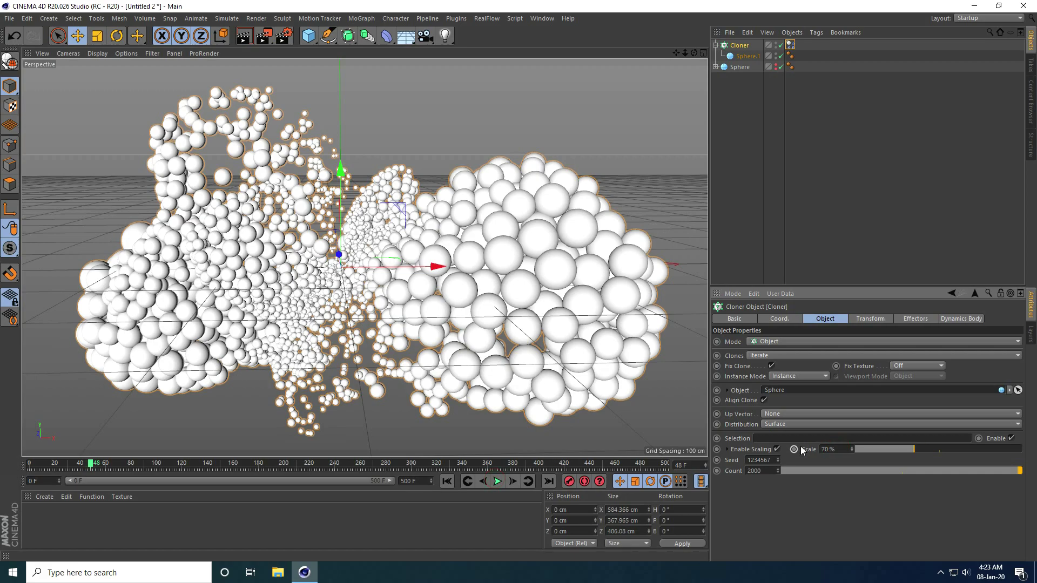
pyautogui.click(447, 481)
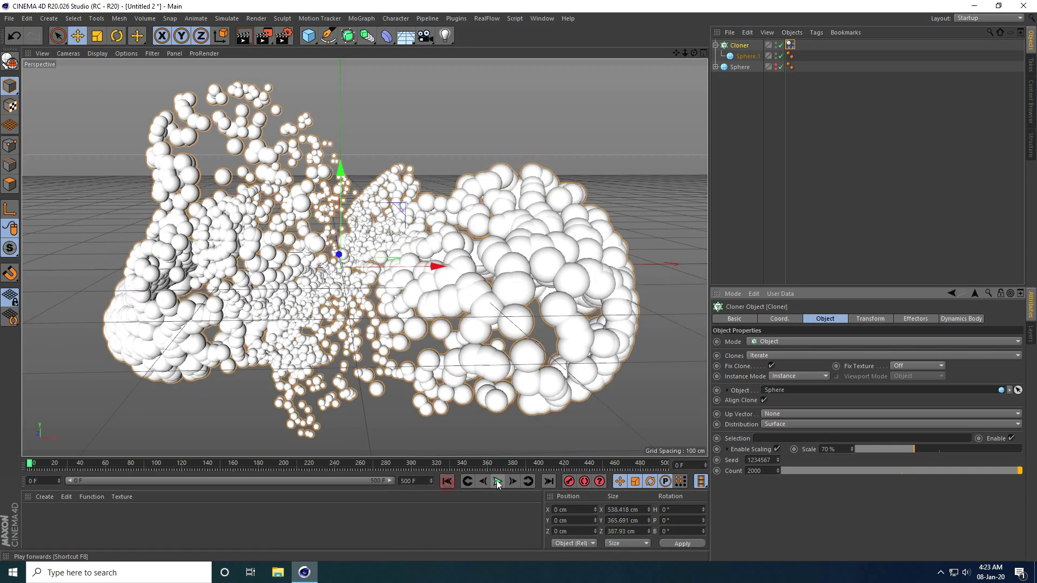
pyautogui.click(497, 482)
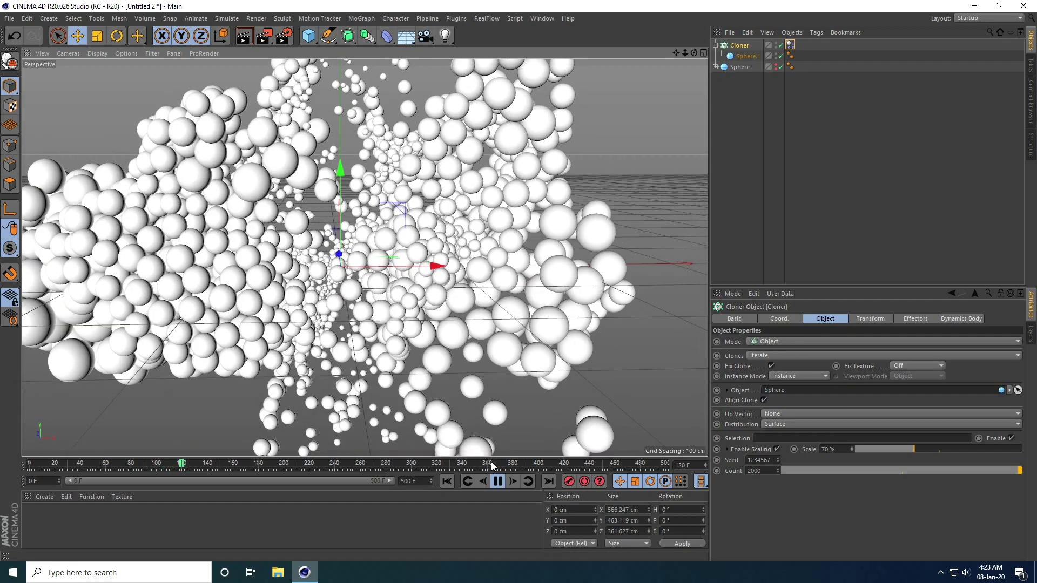
# Step: Stop playback at frame 132 and add a Shader effector
pyautogui.click(498, 481)
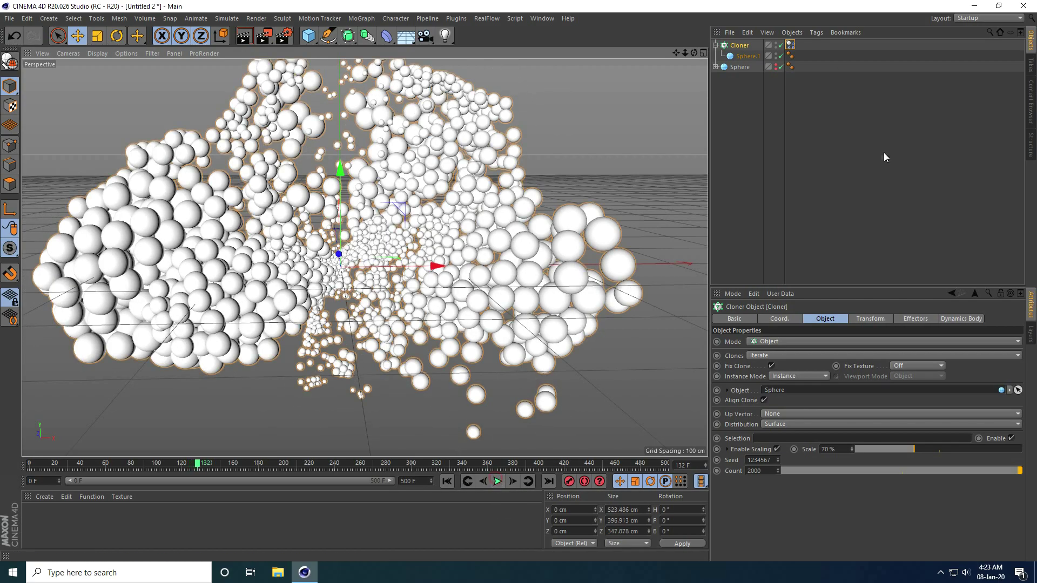
pyautogui.click(376, 18)
pyautogui.moveTo(375, 34)
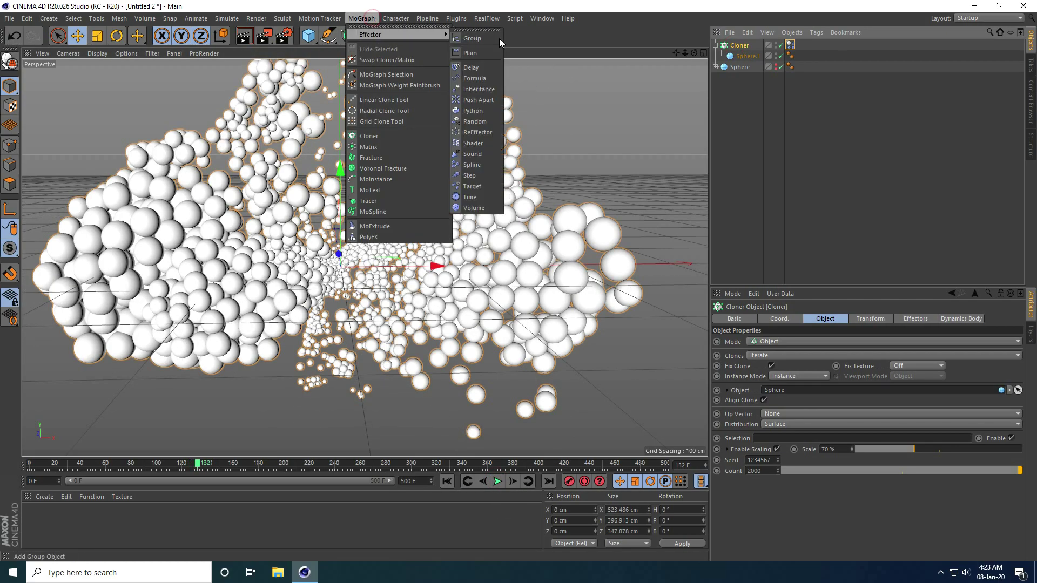
pyautogui.click(482, 144)
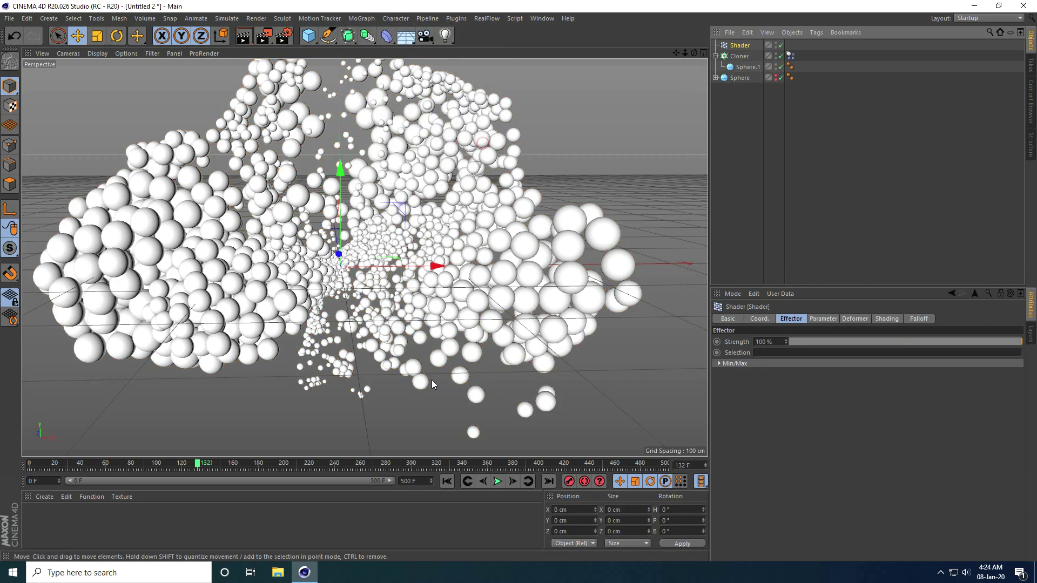
# Step: Assign a Noise shader in the Shader effector's Shading tab
pyautogui.click(821, 318)
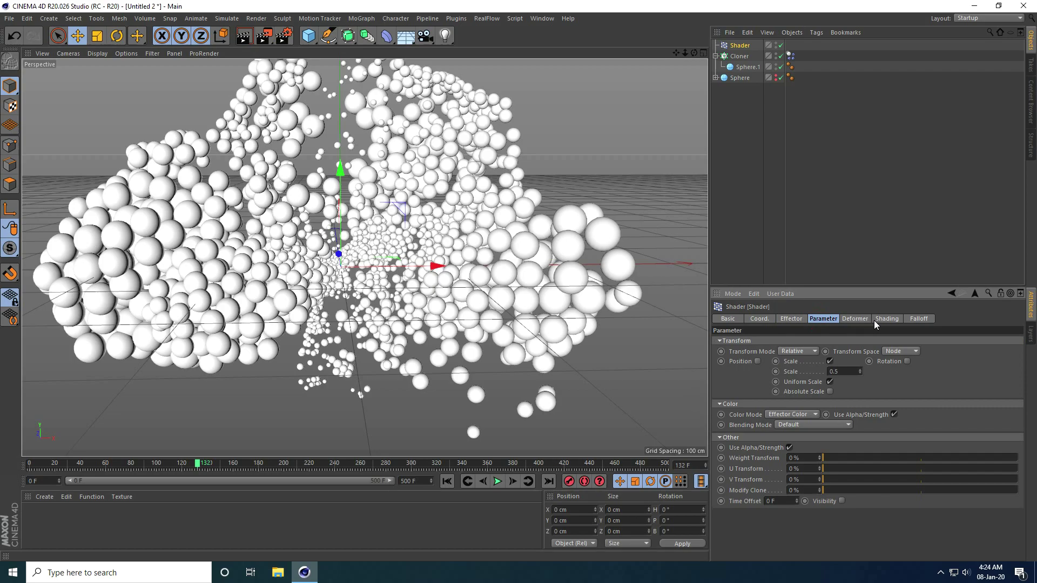
pyautogui.click(887, 320)
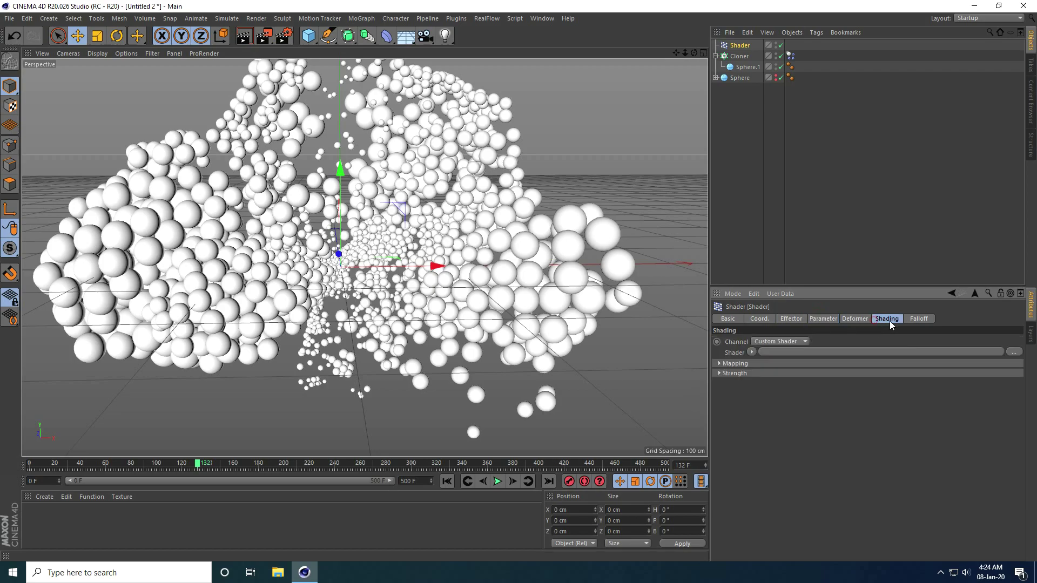
pyautogui.click(752, 352)
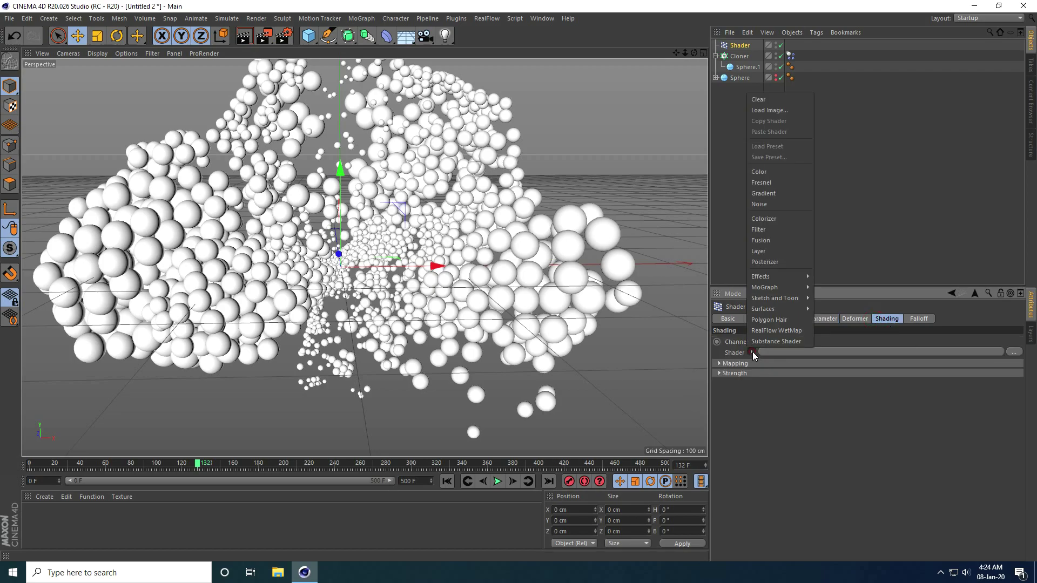
pyautogui.click(764, 205)
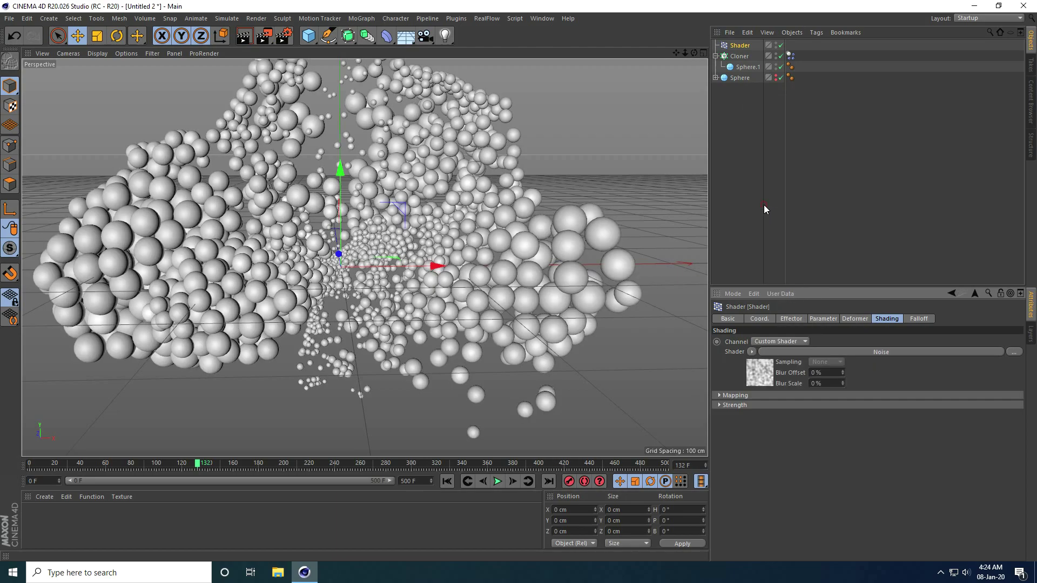
# Step: Set the Noise shader to 700 % Global Scale, Object space and Animation Speed 1
pyautogui.click(759, 371)
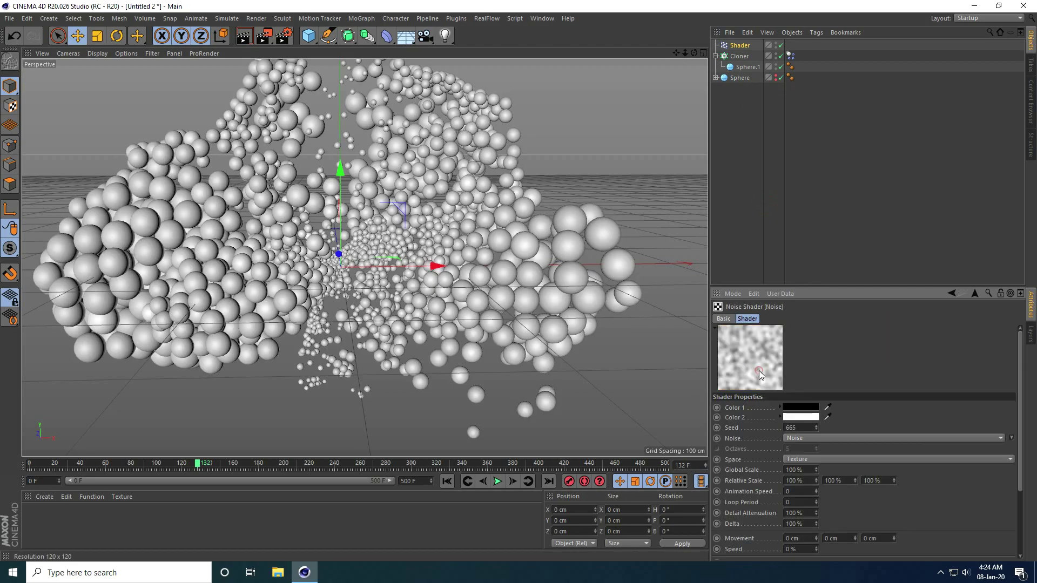
pyautogui.click(790, 470)
pyautogui.write('700')
pyautogui.press('Return')
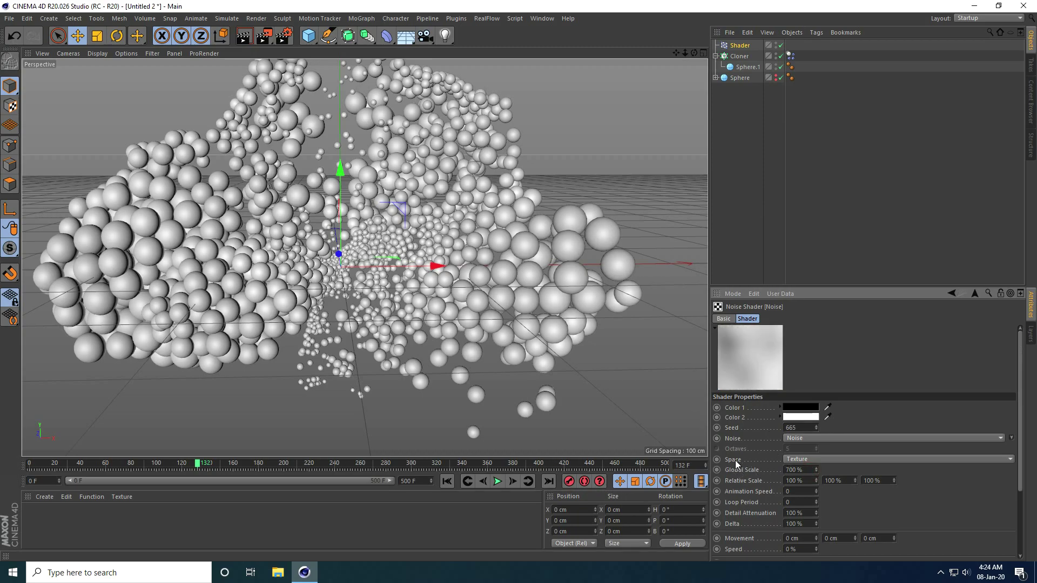
pyautogui.click(790, 458)
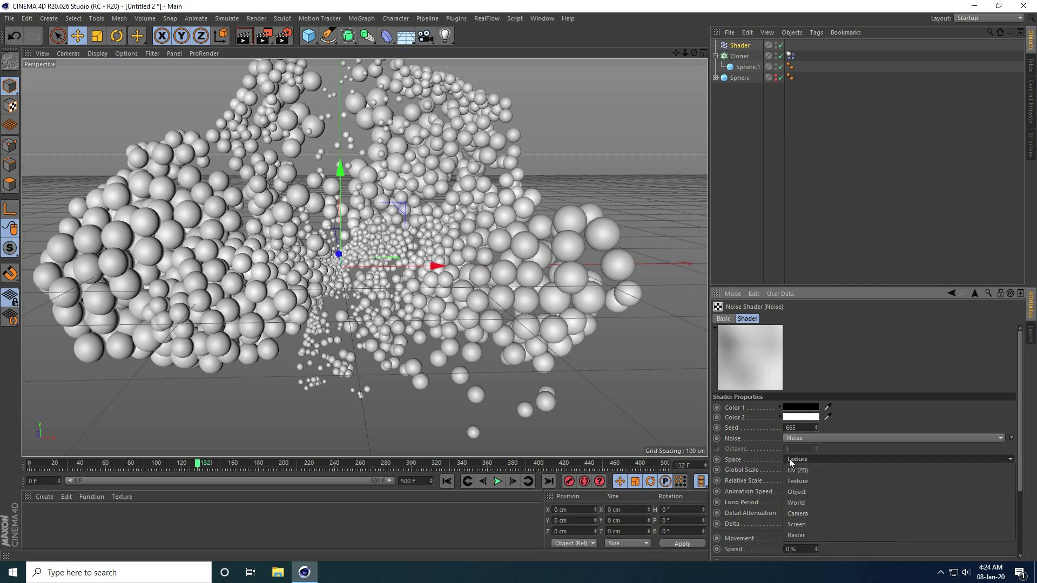
pyautogui.click(793, 493)
pyautogui.scroll(-3, 848, 501)
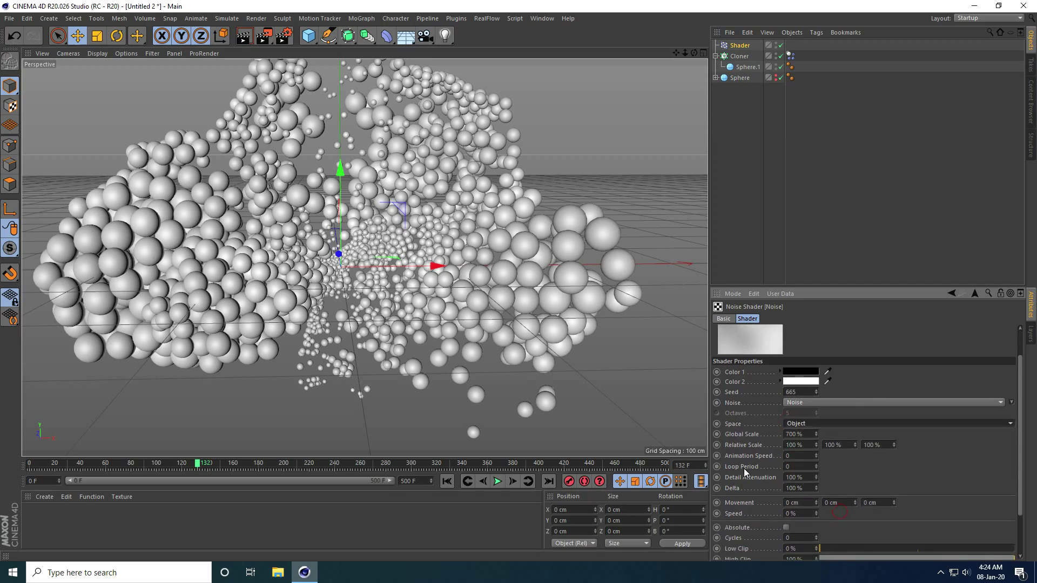
pyautogui.click(801, 457)
pyautogui.write('1')
pyautogui.press('Return')
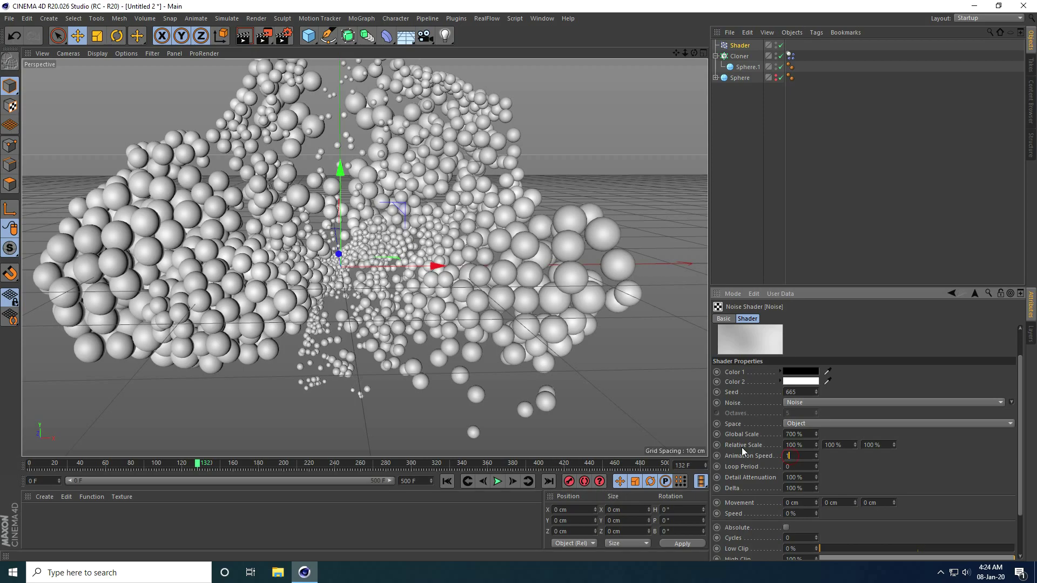
# Step: Set Low Clip 45 %, High Clip 70 %, Brightness 1 %, Contrast 70 %, then replay from frame 0
pyautogui.scroll(-5, 848, 457)
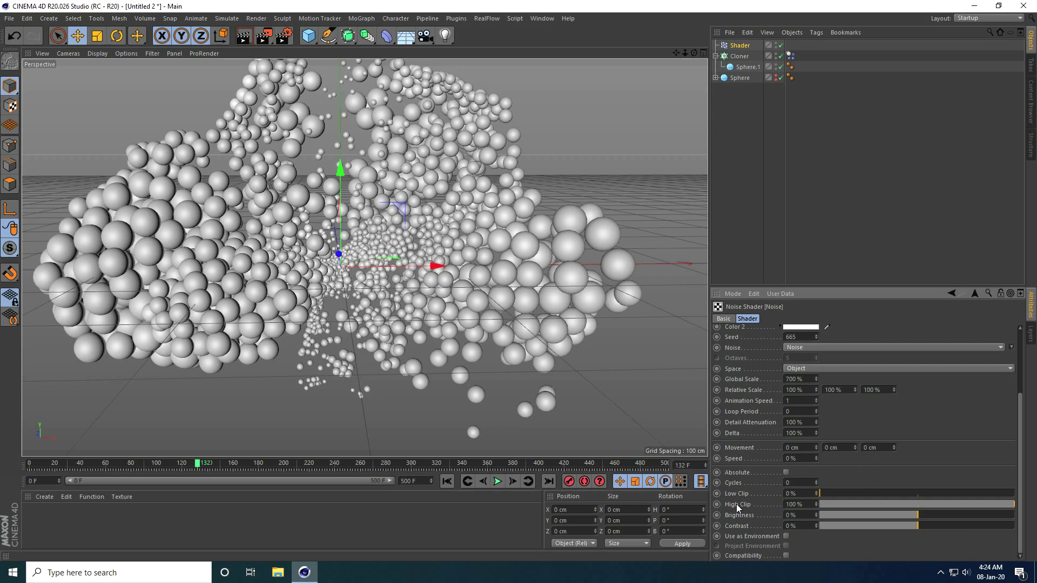
pyautogui.moveTo(844, 495)
pyautogui.mouseDown()
pyautogui.moveTo(931, 495)
pyautogui.moveTo(909, 494)
pyautogui.mouseUp()
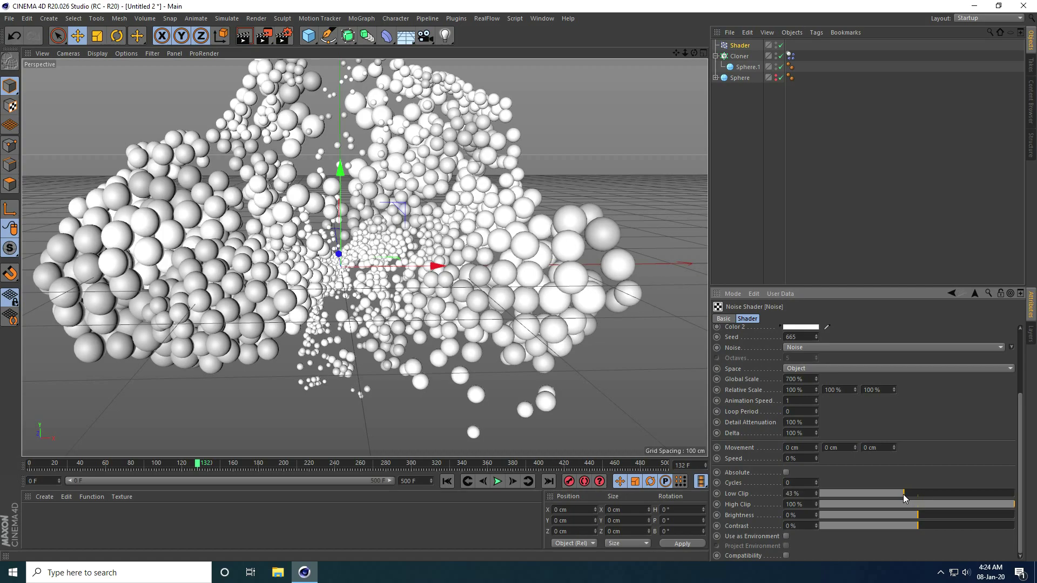
pyautogui.moveTo(899, 494); pyautogui.dragTo(907, 495)
pyautogui.click(817, 491)
pyautogui.moveTo(1016, 508)
pyautogui.mouseDown()
pyautogui.moveTo(937, 507)
pyautogui.moveTo(997, 508)
pyautogui.moveTo(960, 503)
pyautogui.mouseUp()
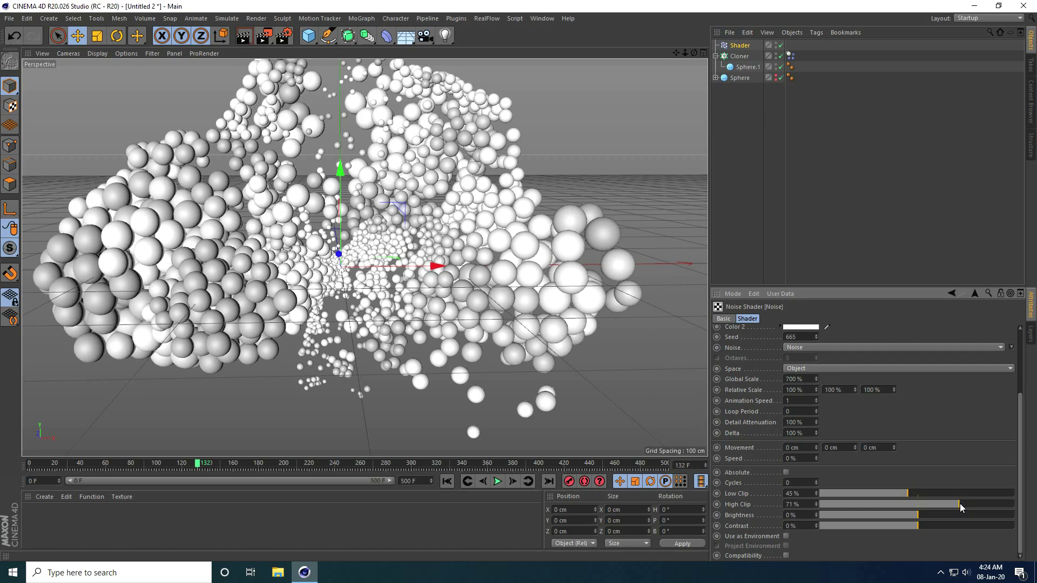
pyautogui.click(816, 506)
pyautogui.moveTo(918, 515)
pyautogui.mouseDown()
pyautogui.moveTo(935, 514)
pyautogui.moveTo(919, 512)
pyautogui.mouseUp()
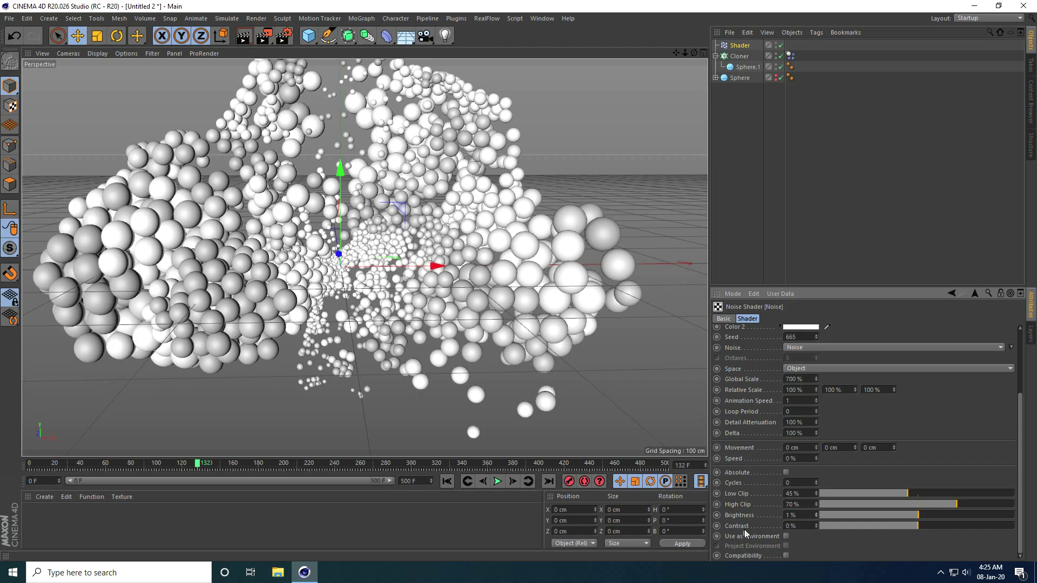
pyautogui.moveTo(915, 527); pyautogui.dragTo(978, 520)
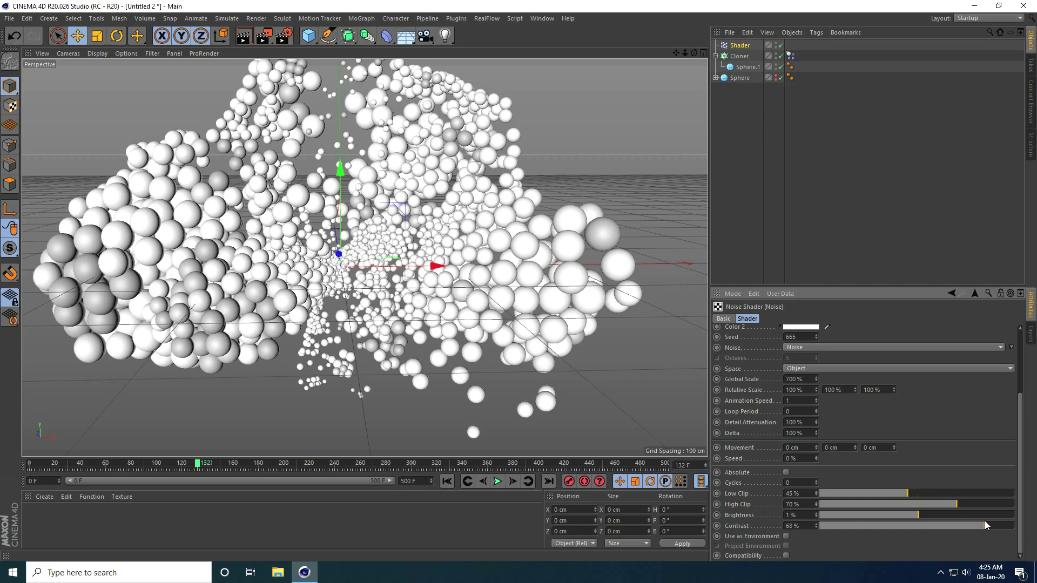
pyautogui.click(816, 524)
pyautogui.click(447, 481)
pyautogui.click(497, 481)
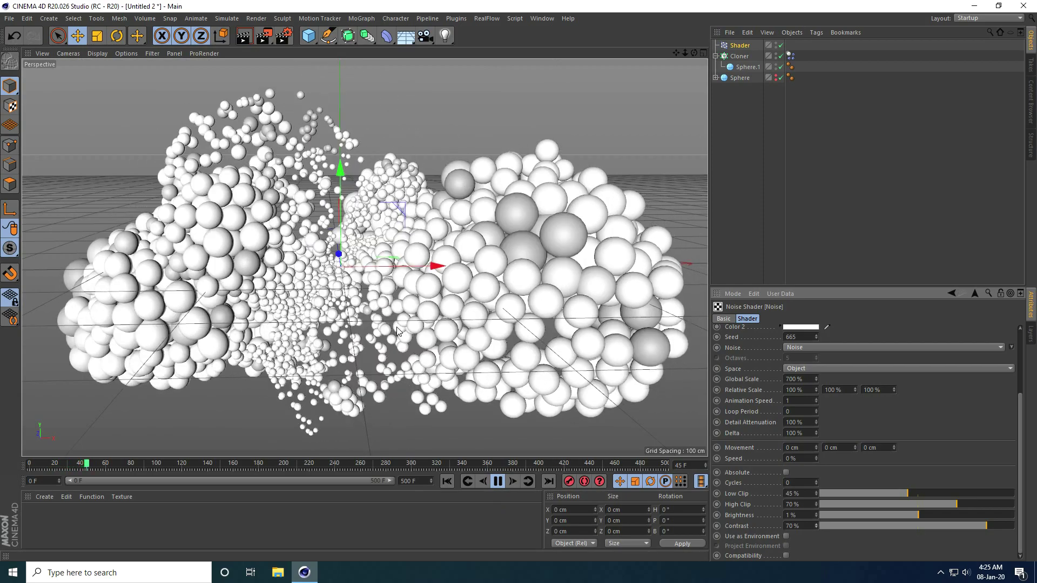
# Step: Stop playback and set the Shader effector's Color Mode to Off
pyautogui.click(498, 482)
pyautogui.click(953, 293)
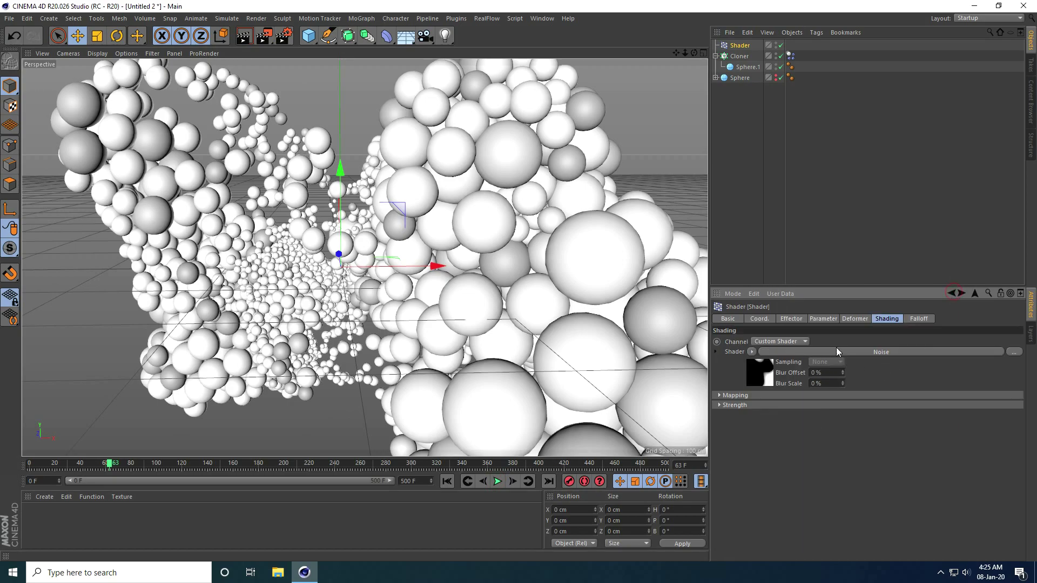
pyautogui.click(820, 318)
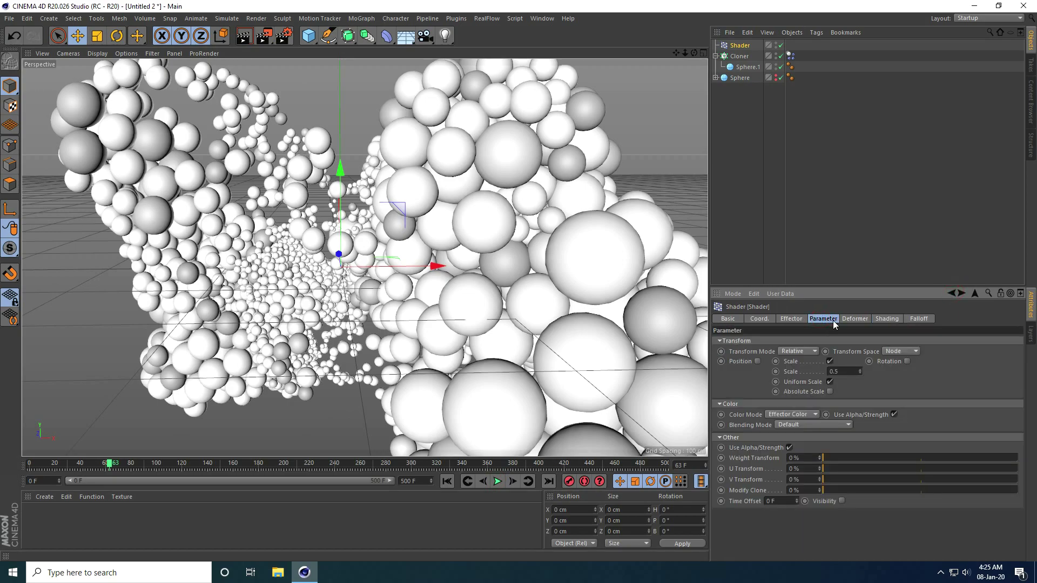
pyautogui.click(773, 415)
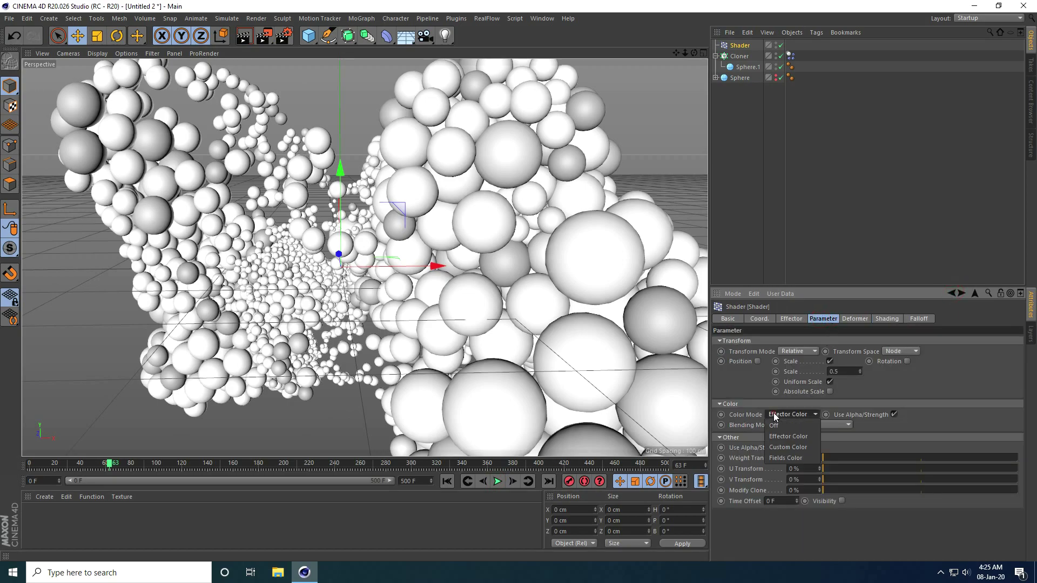
pyautogui.click(779, 426)
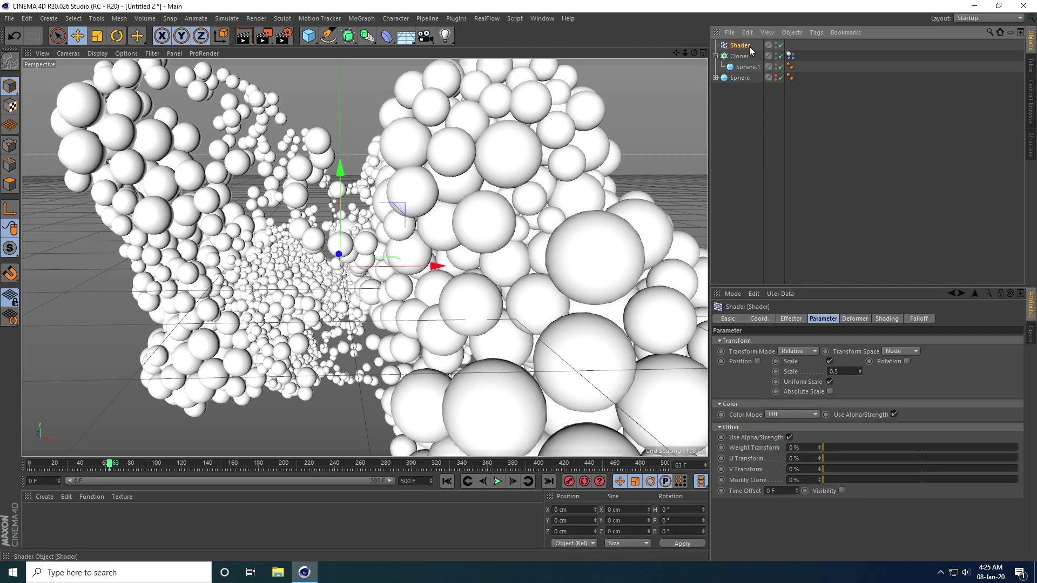
# Step: Duplicate the Shader effector and add Shader.1 to the Cloner's Effectors list
pyautogui.hotkey('ctrl', 'c')
pyautogui.hotkey('ctrl', 'v')
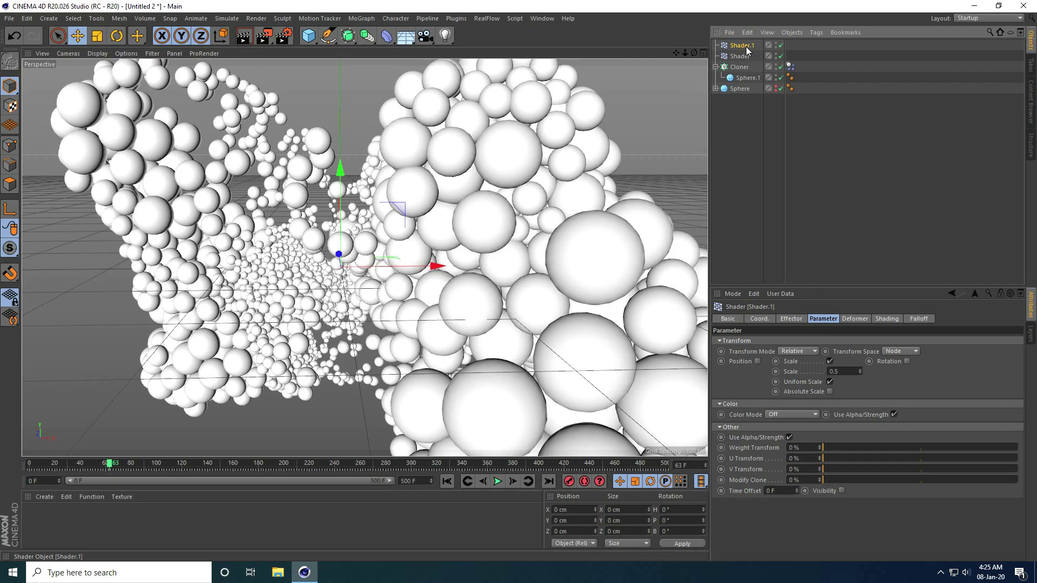
pyautogui.click(739, 67)
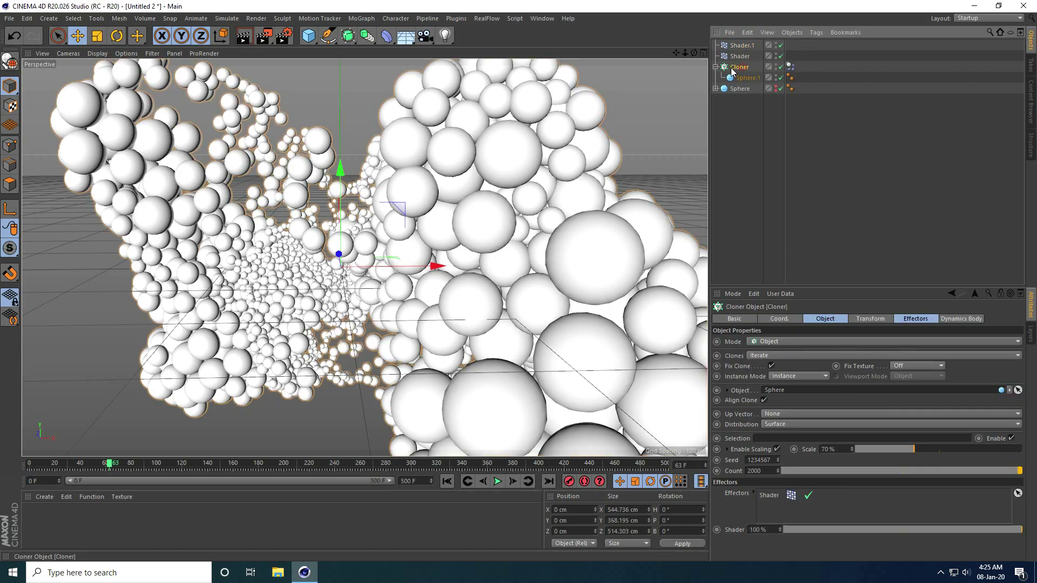
pyautogui.click(914, 319)
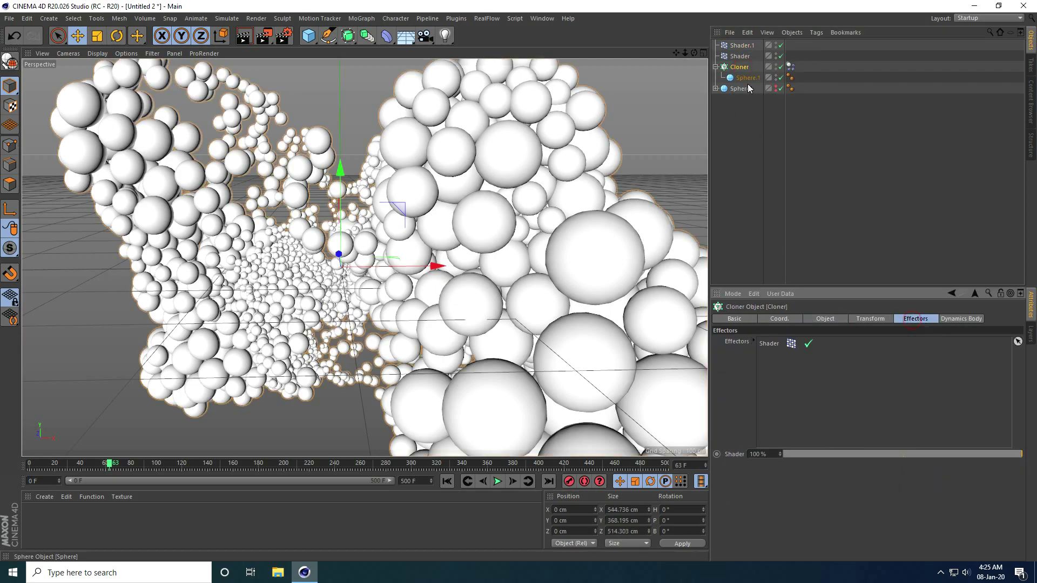
pyautogui.moveTo(751, 47); pyautogui.dragTo(750, 79)
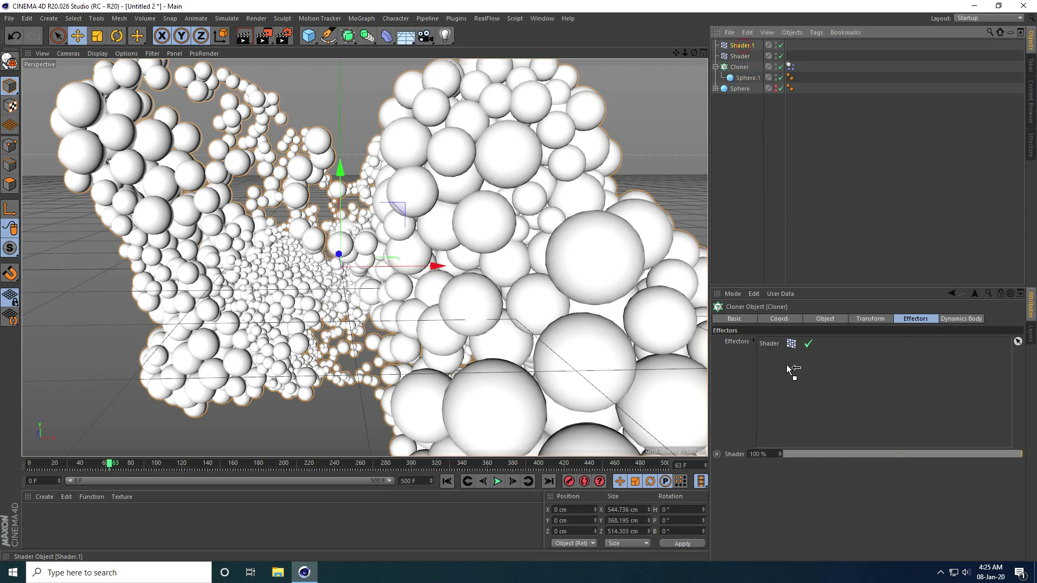
pyautogui.moveTo(788, 366); pyautogui.dragTo(789, 367)
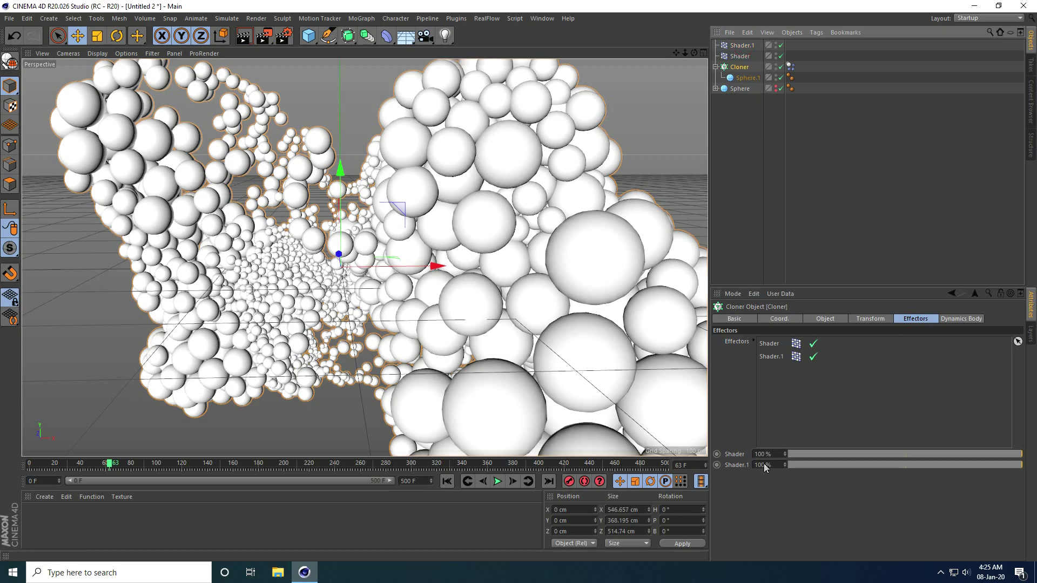
pyautogui.click(742, 46)
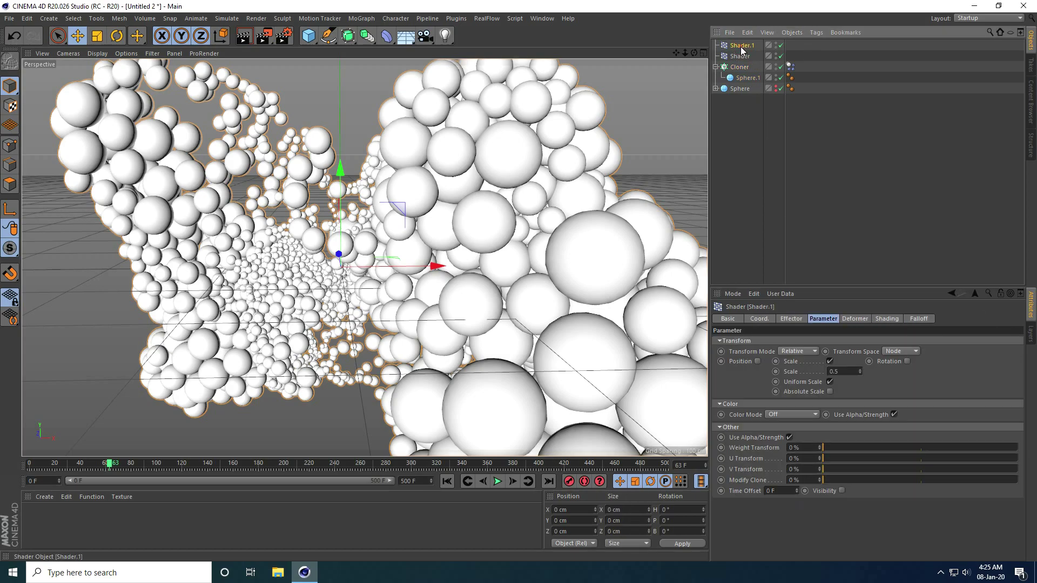
# Step: Give Shader.1 a Colorizer shader in Effector Color mode, then replay the simulation from frame 0
pyautogui.click(880, 319)
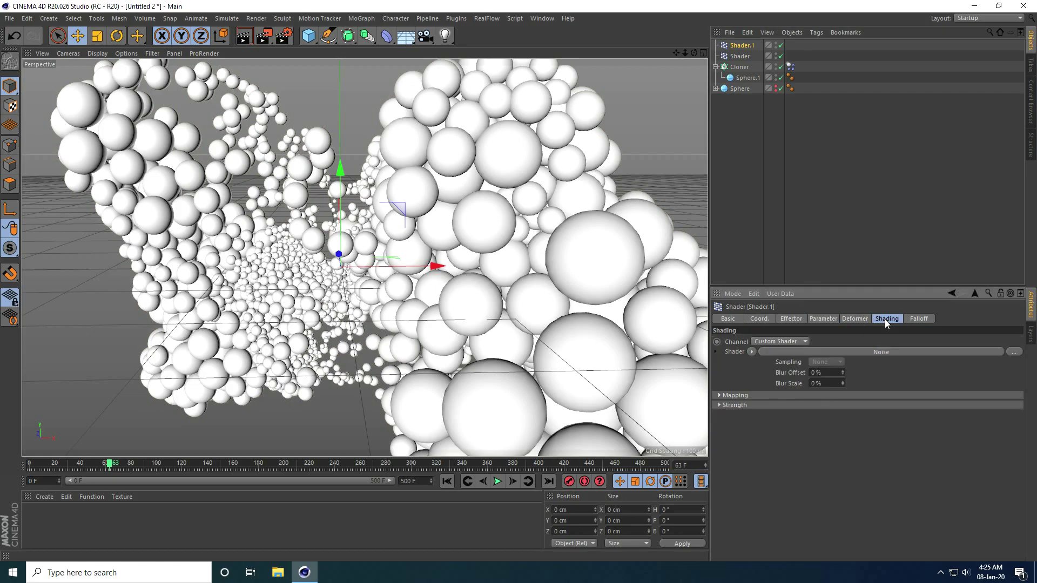
pyautogui.click(751, 351)
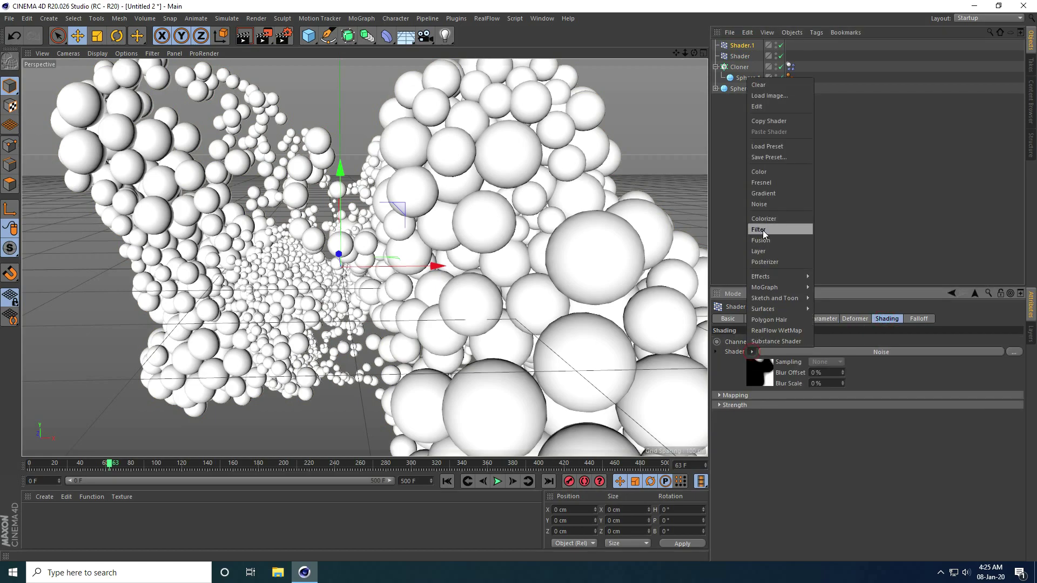
pyautogui.click(776, 219)
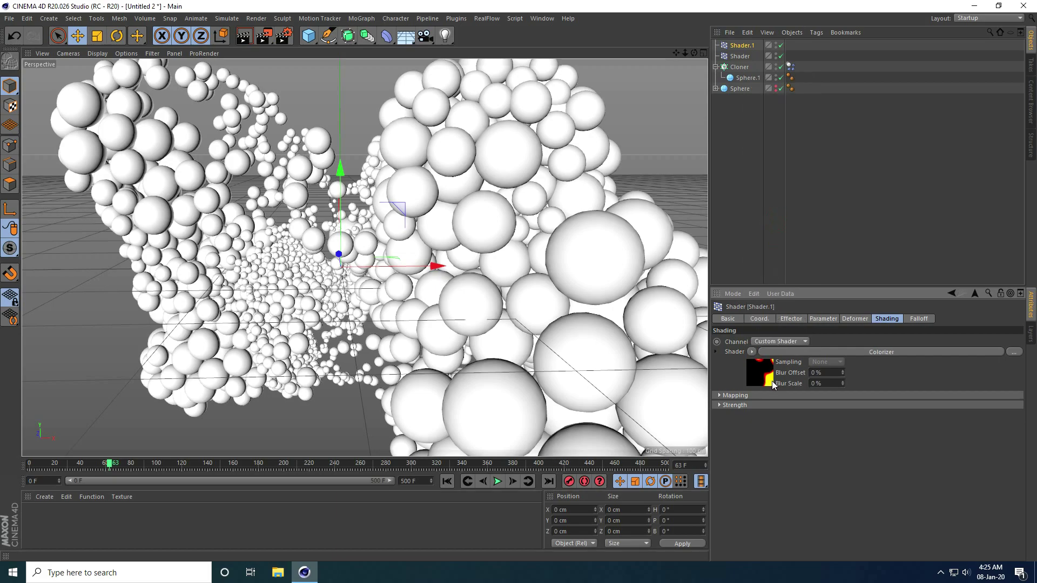
pyautogui.click(824, 319)
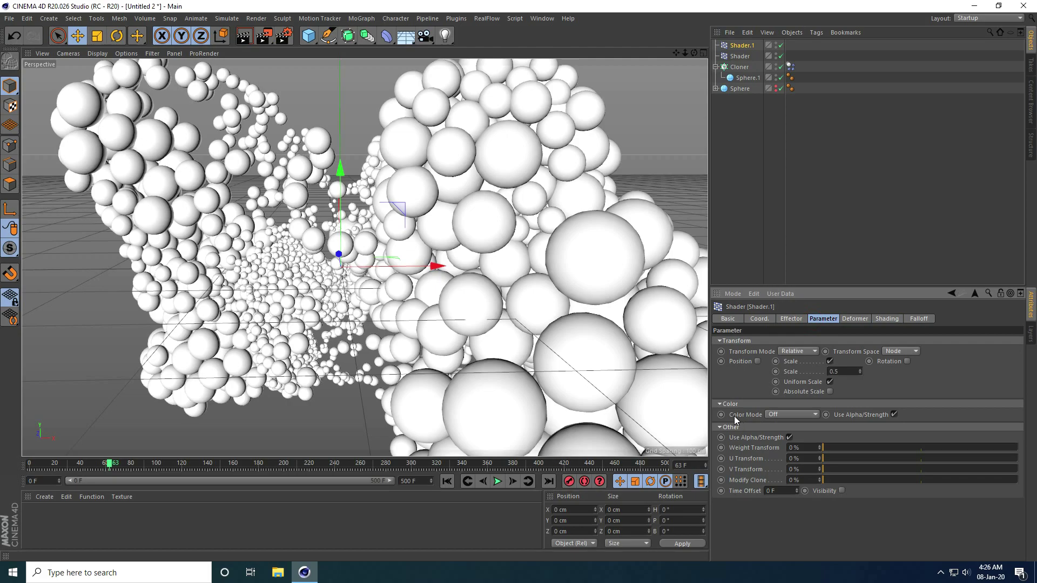
pyautogui.click(785, 418)
pyautogui.click(781, 430)
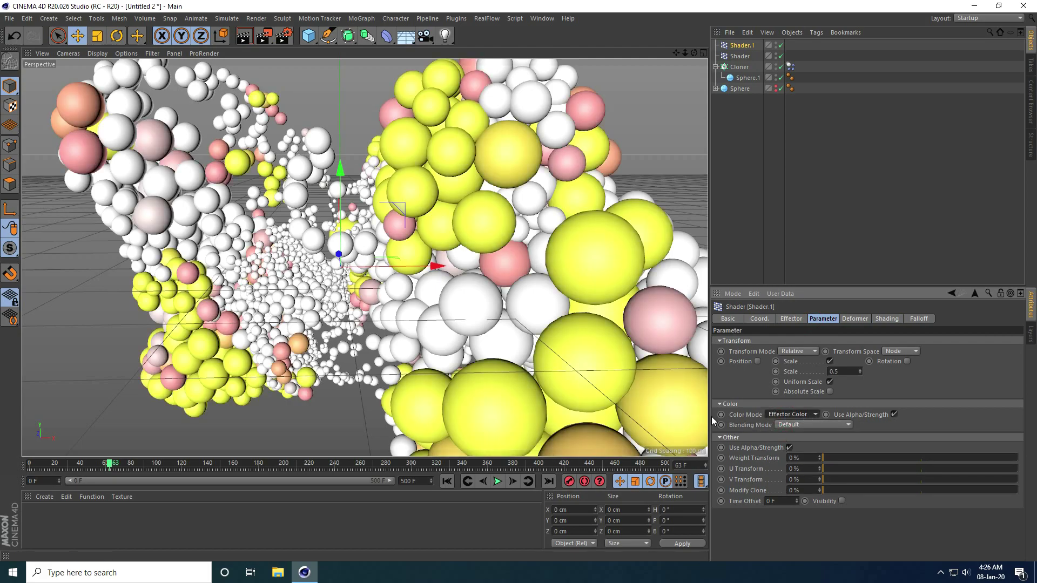
pyautogui.click(447, 481)
pyautogui.click(497, 482)
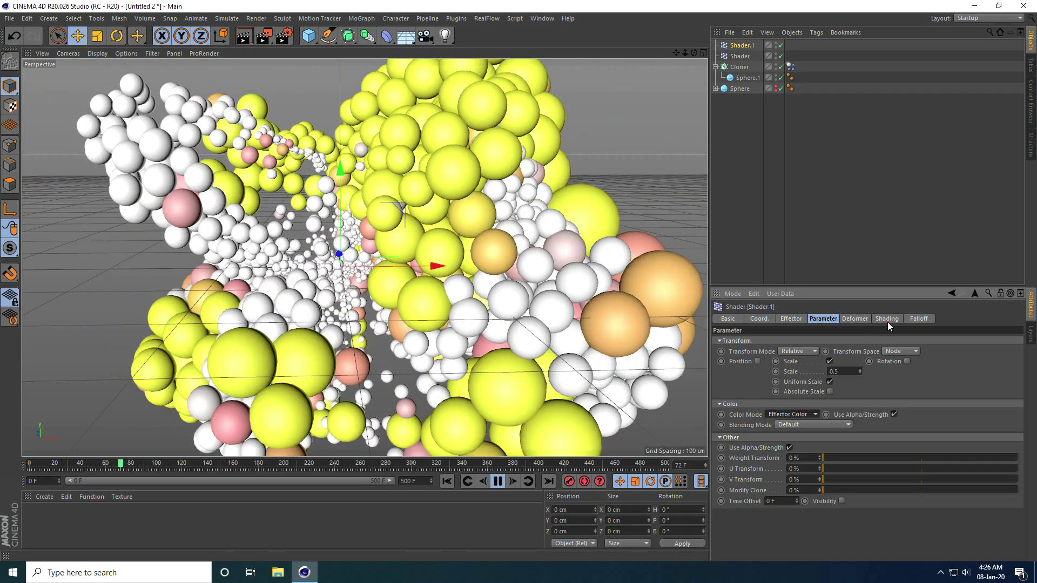
# Step: Open the Colorizer shader's settings, stop playback and expand the Gradient section
pyautogui.click(887, 320)
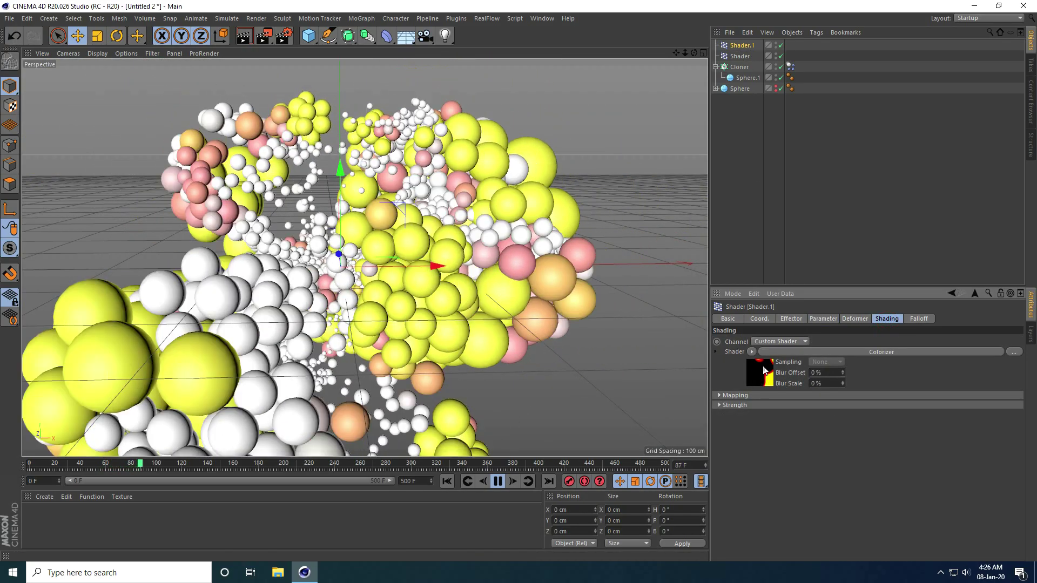
pyautogui.click(763, 374)
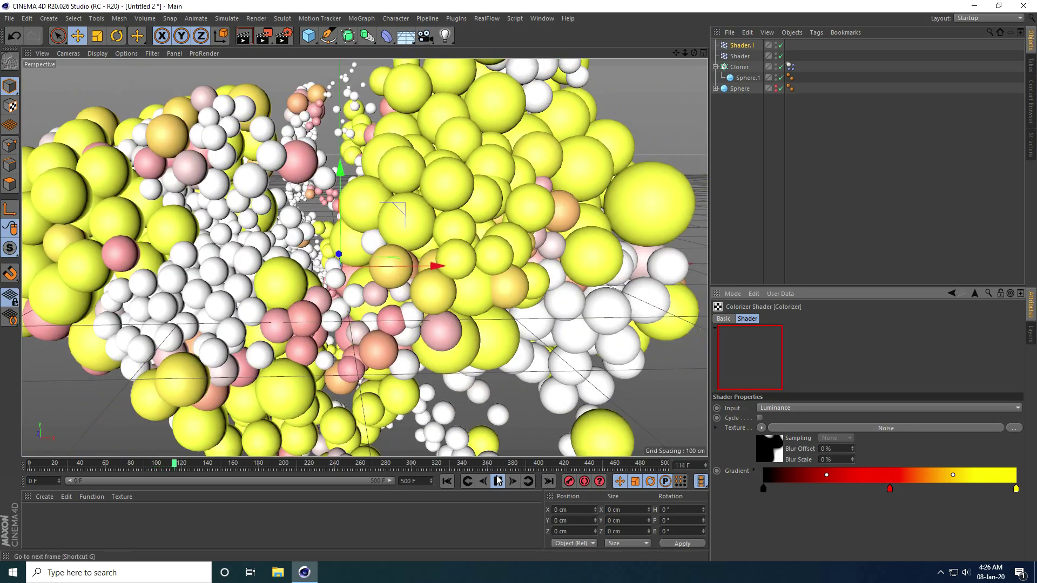
pyautogui.press('F8')
pyautogui.click(754, 471)
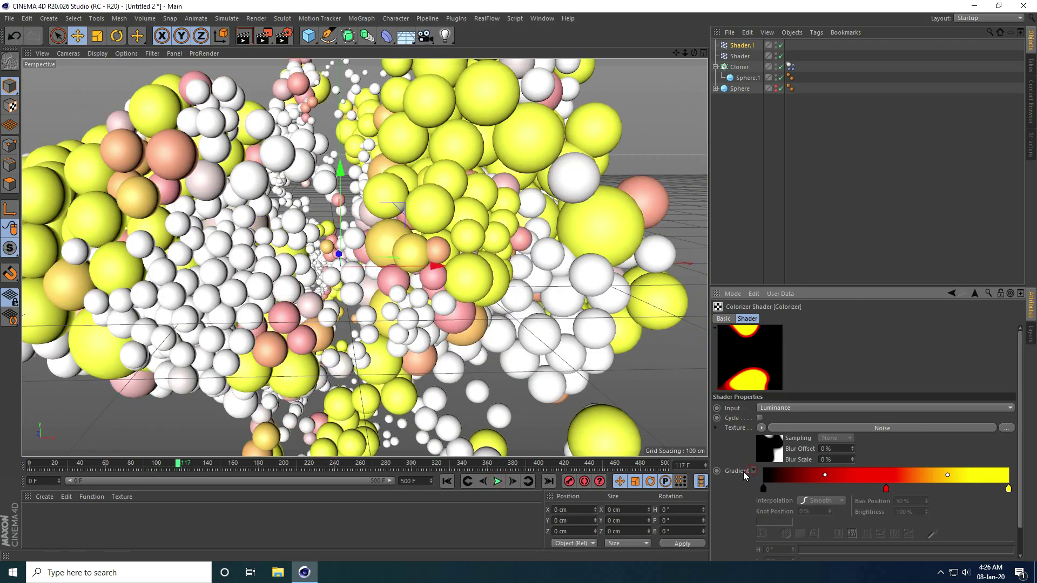
pyautogui.scroll(-2, 747, 421)
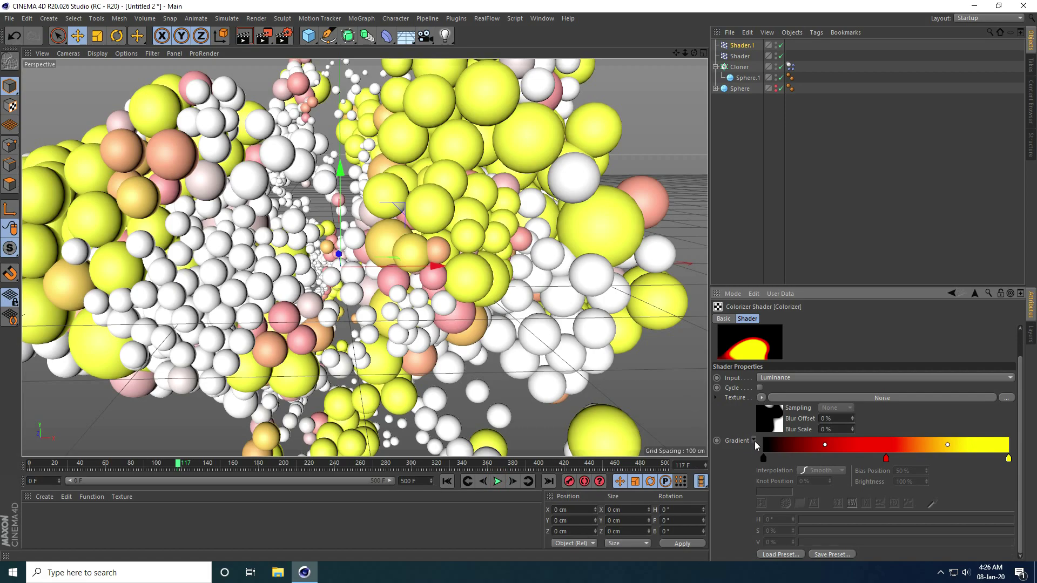
pyautogui.scroll(2, 754, 454)
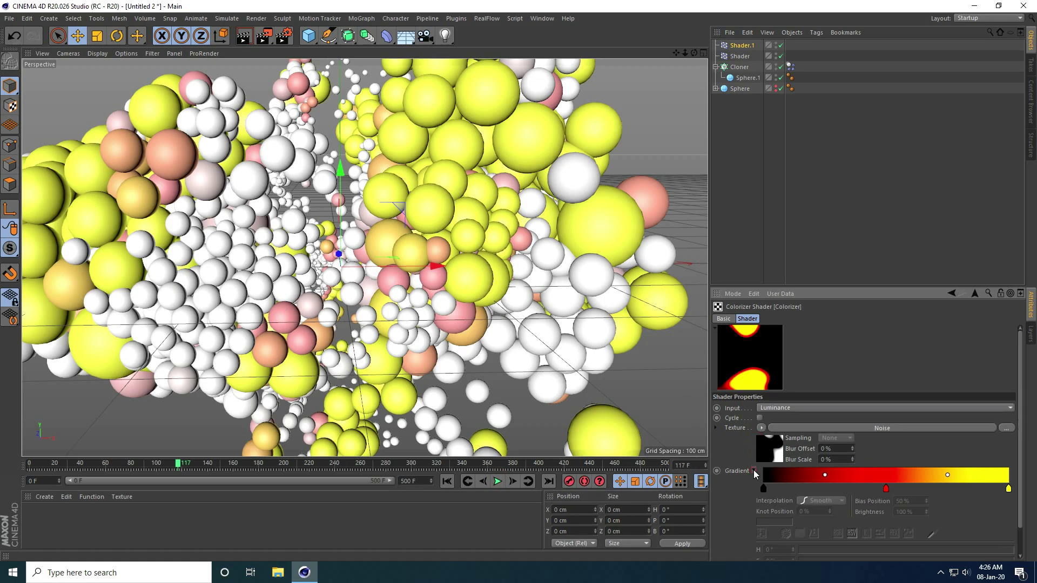
pyautogui.scroll(-1, 751, 473)
pyautogui.scroll(-1, 745, 474)
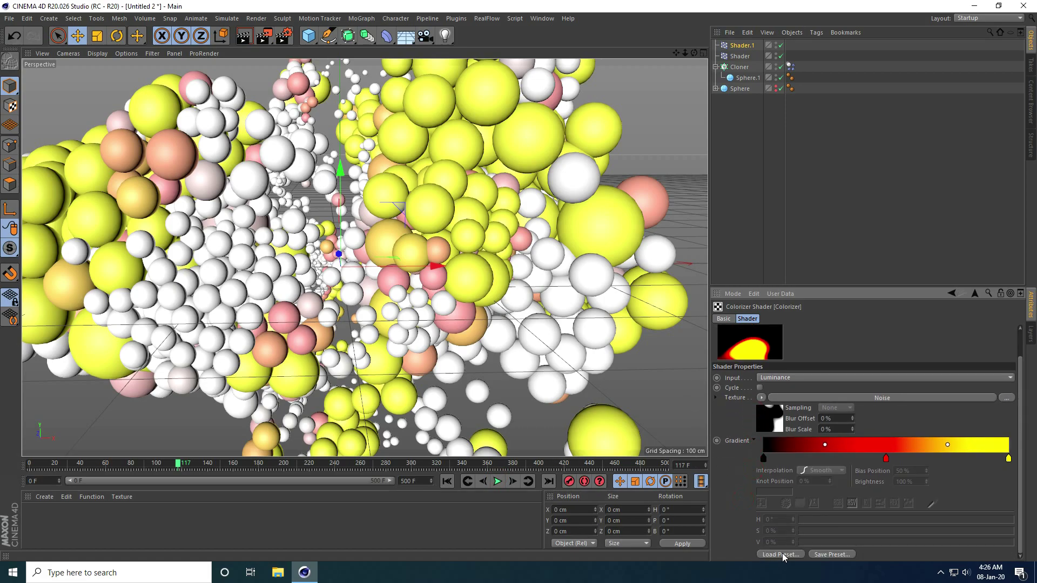
# Step: Load the red-yellow-green gradient preset
pyautogui.click(782, 553)
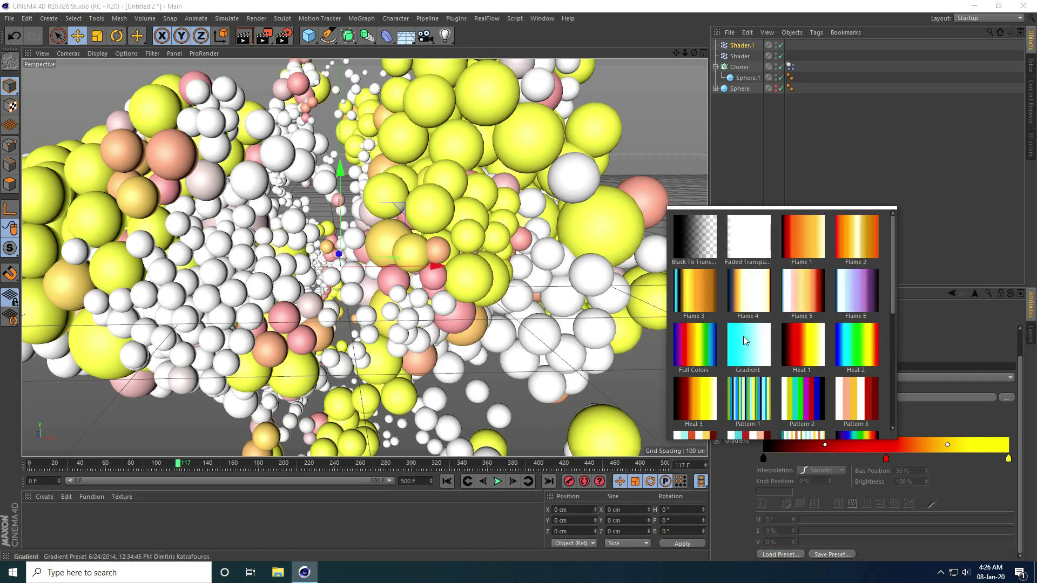
pyautogui.scroll(-2, 754, 355)
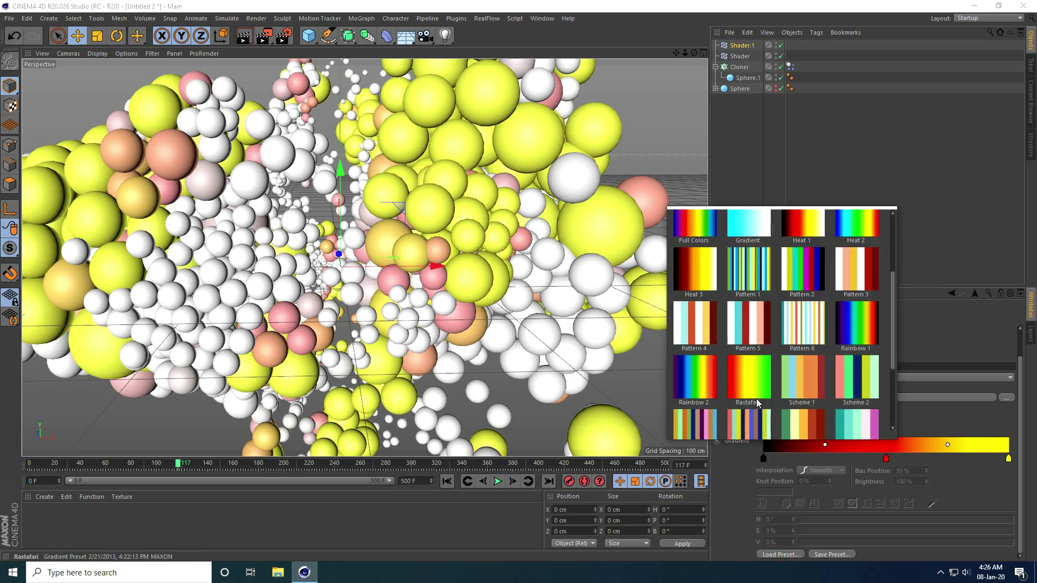
pyautogui.scroll(2, 756, 400)
pyautogui.scroll(-2, 756, 309)
pyautogui.scroll(-2, 751, 326)
pyautogui.scroll(1, 750, 325)
pyautogui.click(751, 324)
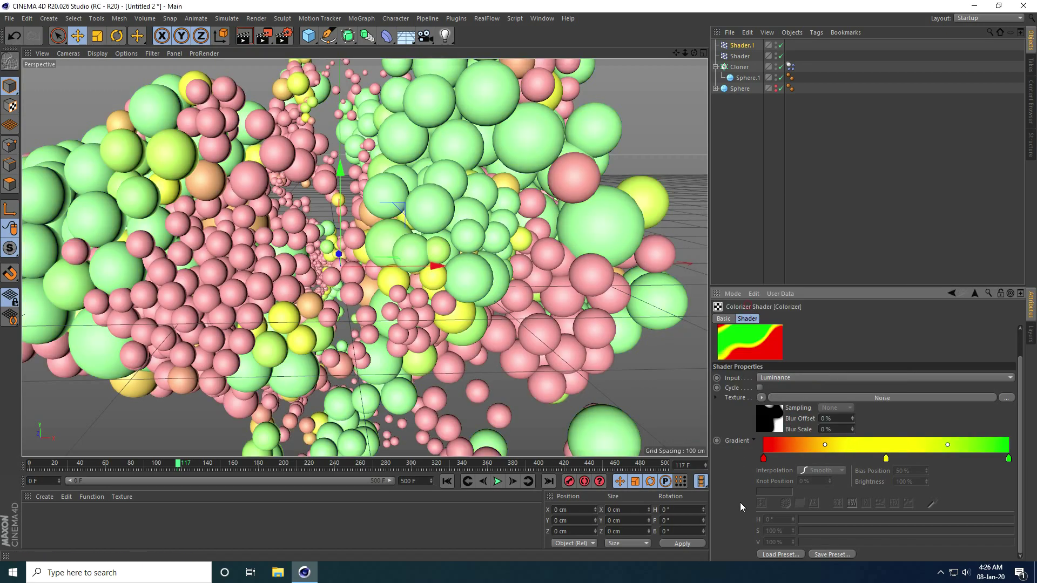
# Step: Replay and stop the simulation, then set the red gradient knot's hue to 200 for blue
pyautogui.click(446, 481)
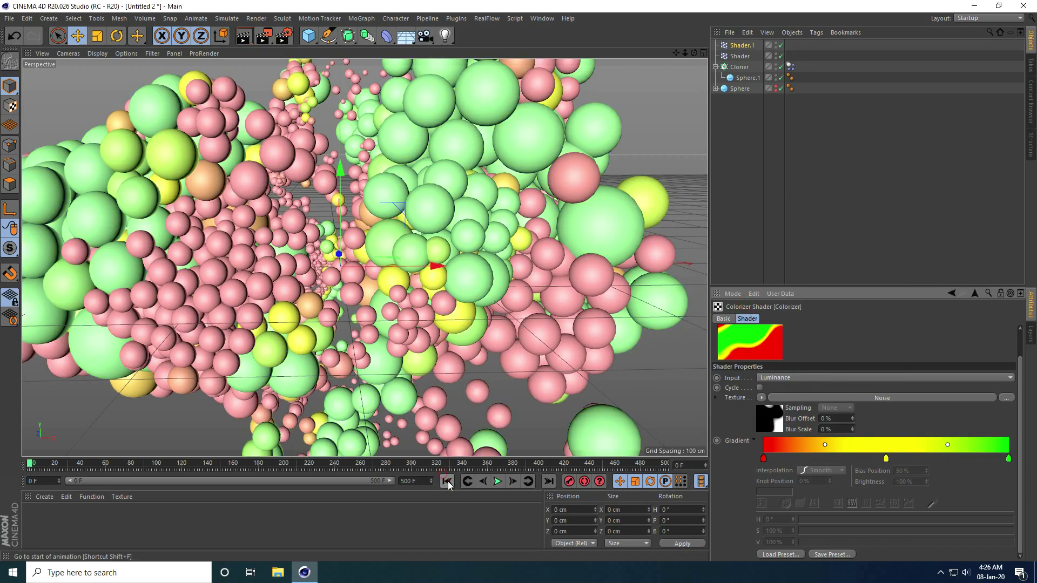
pyautogui.click(497, 482)
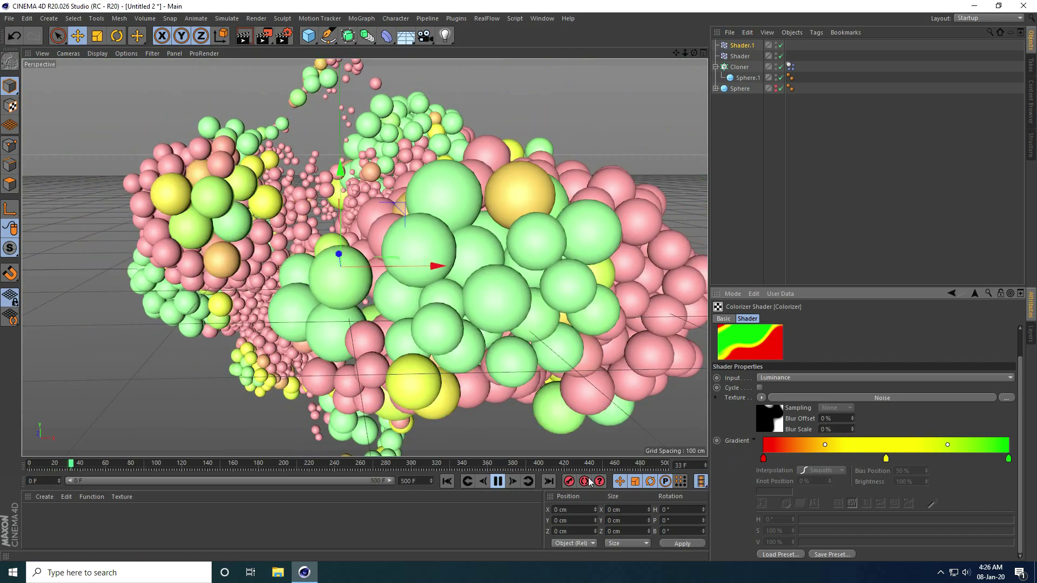
pyautogui.click(492, 481)
pyautogui.click(763, 459)
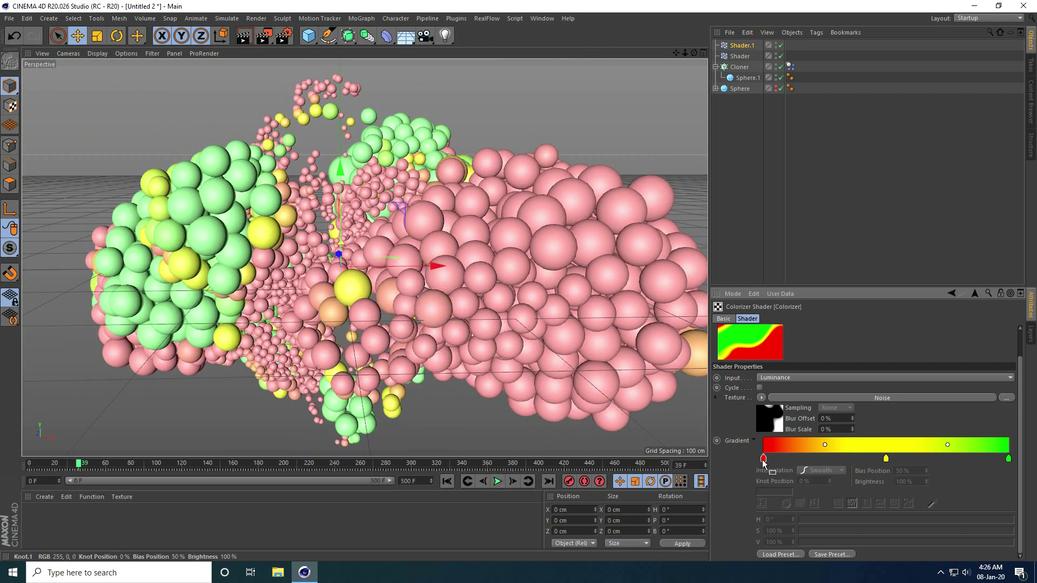
pyautogui.doubleClick(763, 459)
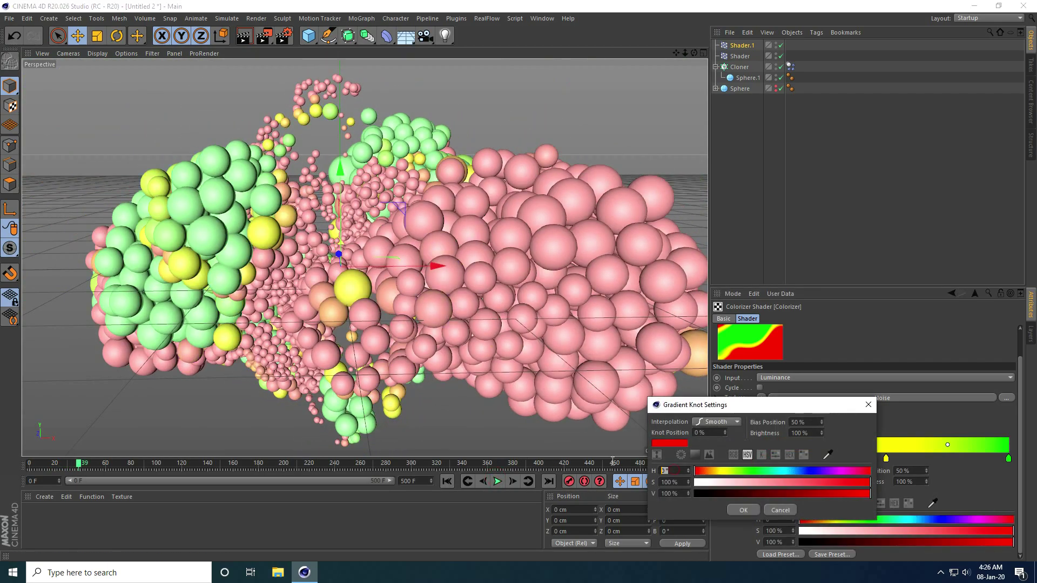
pyautogui.write('200')
pyautogui.press('Tab')
pyautogui.press('Tab')
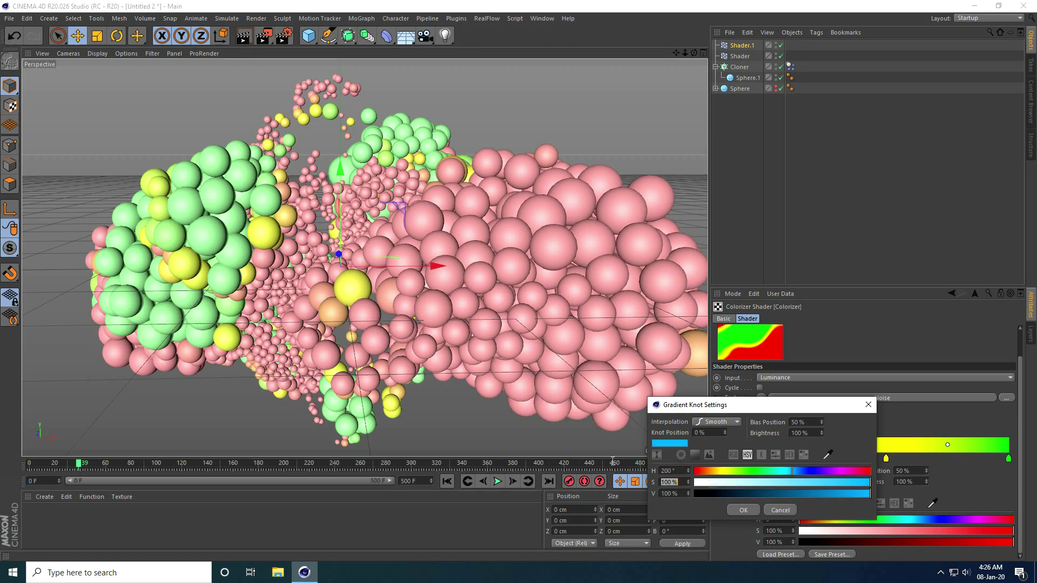
pyautogui.click(743, 509)
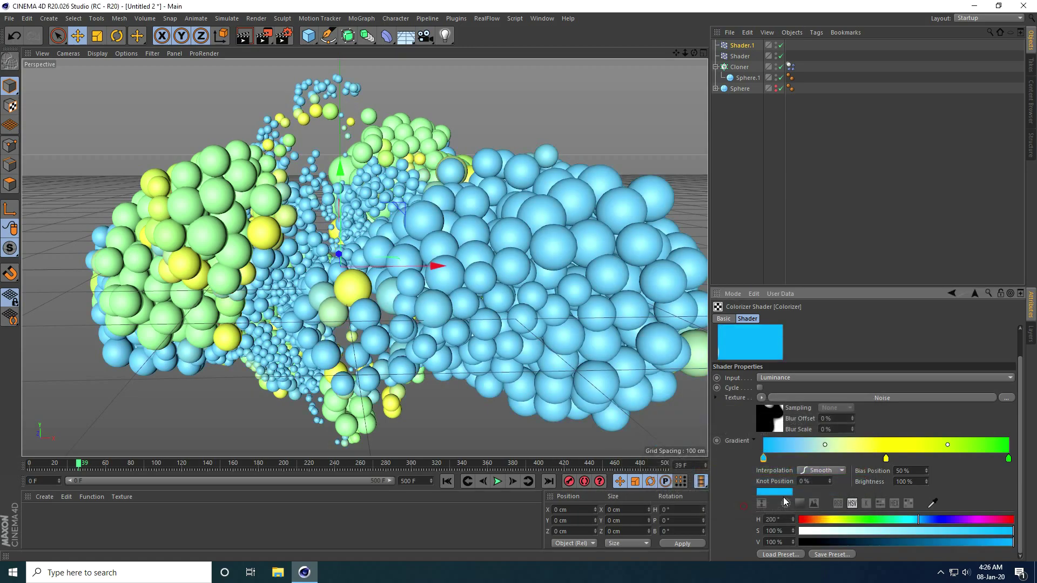
# Step: Make the middle knot white with 0 % saturation and the end knot orange with hue 25, then rewind
pyautogui.click(885, 459)
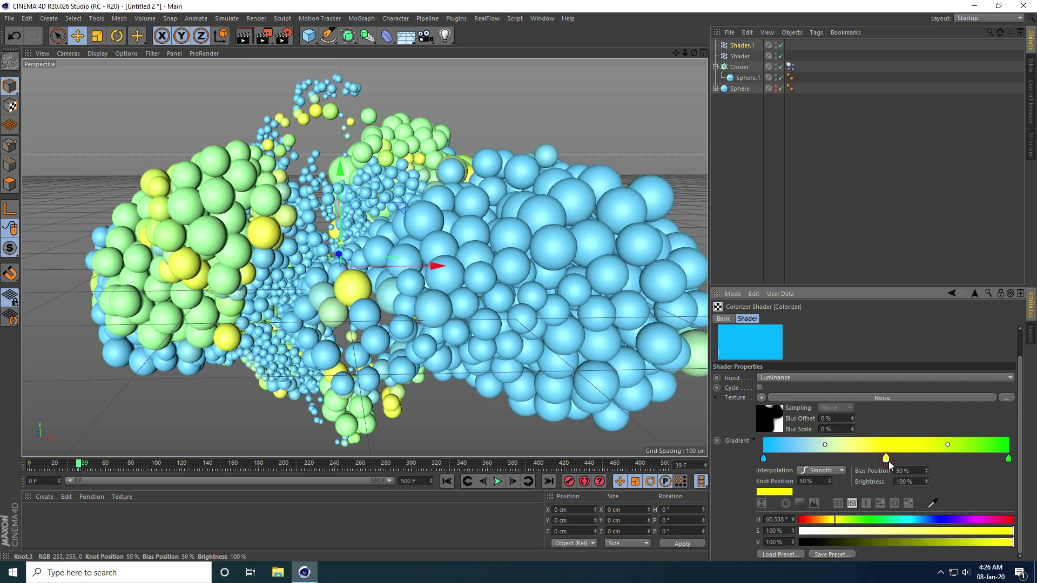
pyautogui.moveTo(828, 531); pyautogui.dragTo(744, 531)
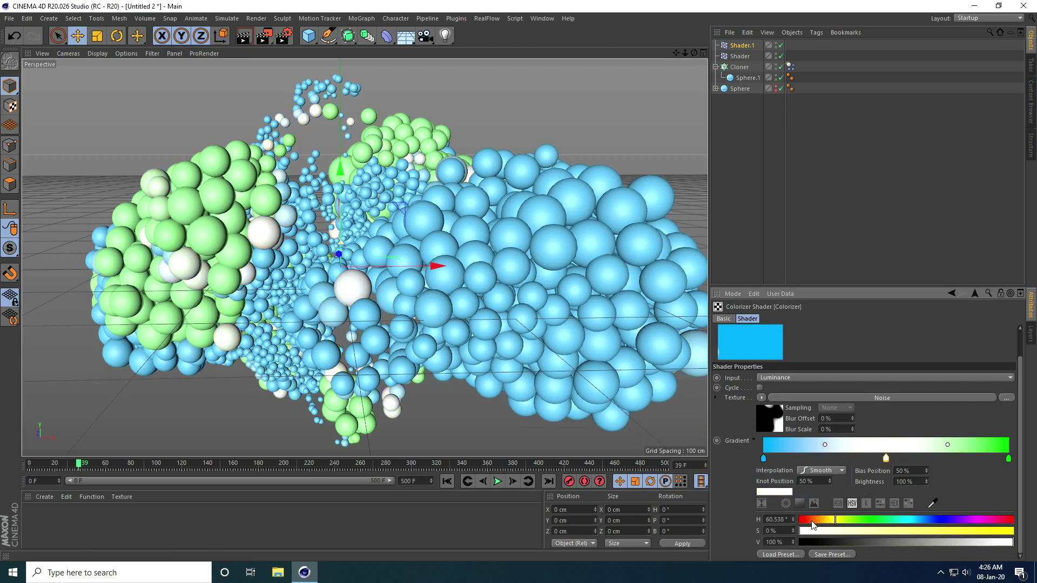
pyautogui.moveTo(813, 525); pyautogui.dragTo(778, 520)
pyautogui.click(730, 496)
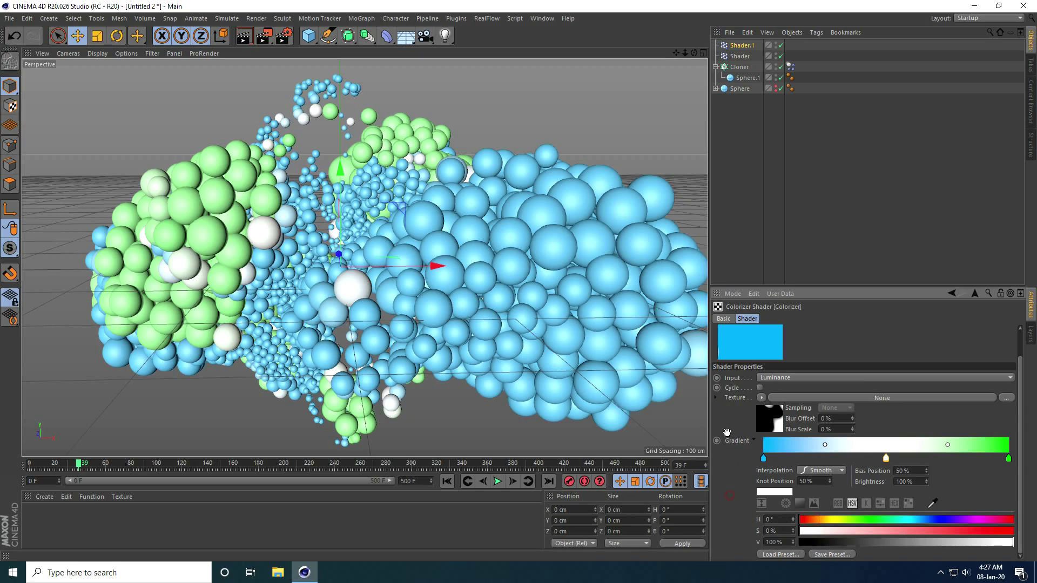
pyautogui.click(1008, 459)
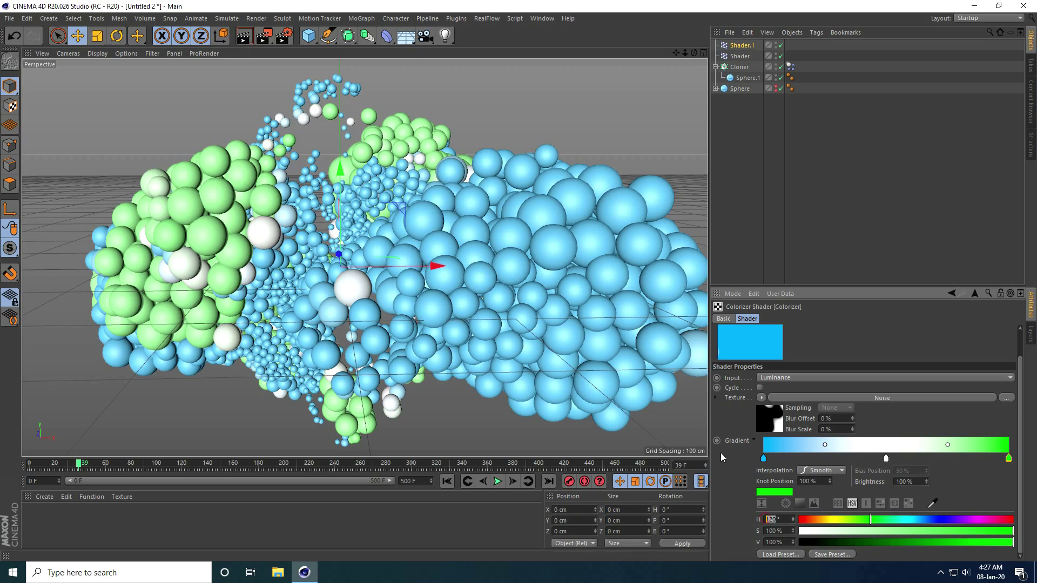
pyautogui.write('25')
pyautogui.press('Tab')
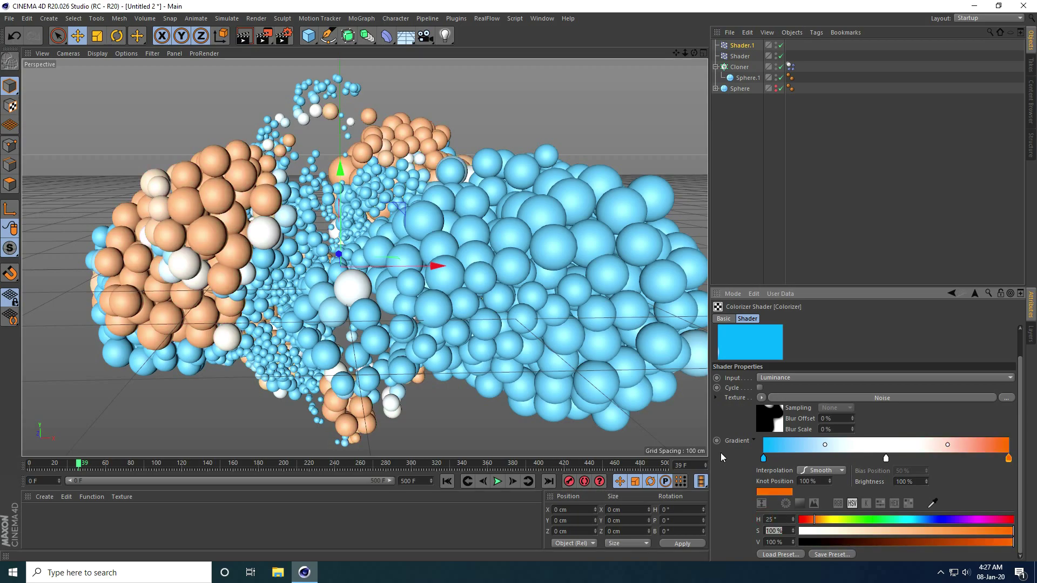
pyautogui.click(742, 483)
pyautogui.click(447, 482)
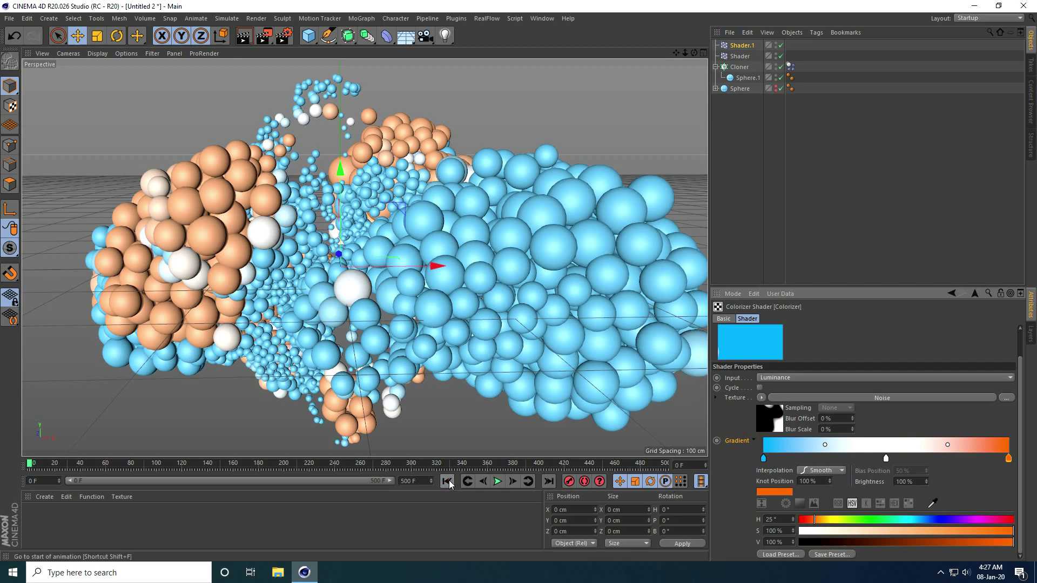
# Step: Replay and stop the simulation, then preview-render the viewport with Ctrl+R and clear it
pyautogui.click(497, 481)
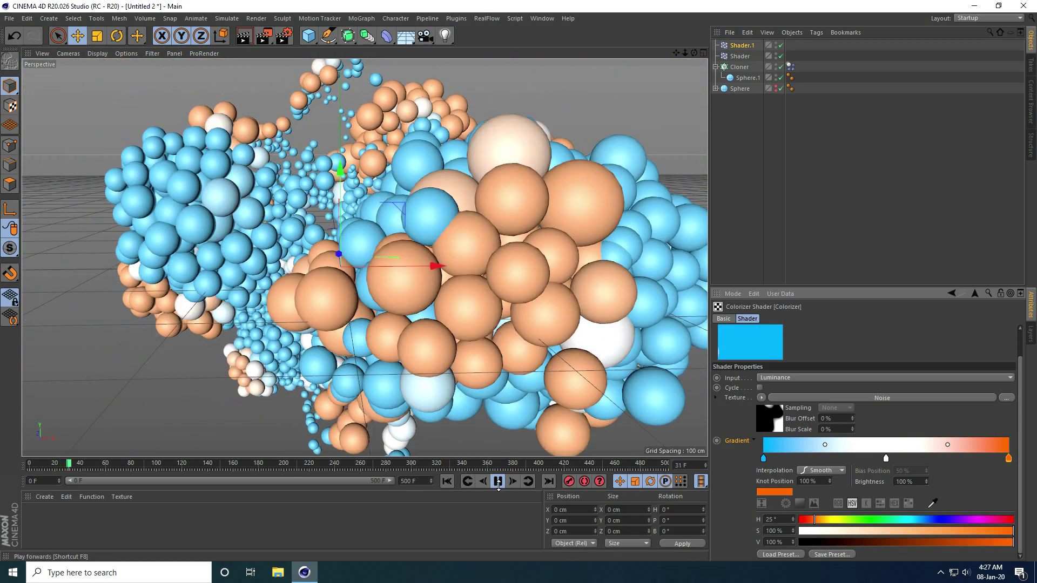
pyautogui.press('F8')
pyautogui.hotkey('ctrl', 'r')
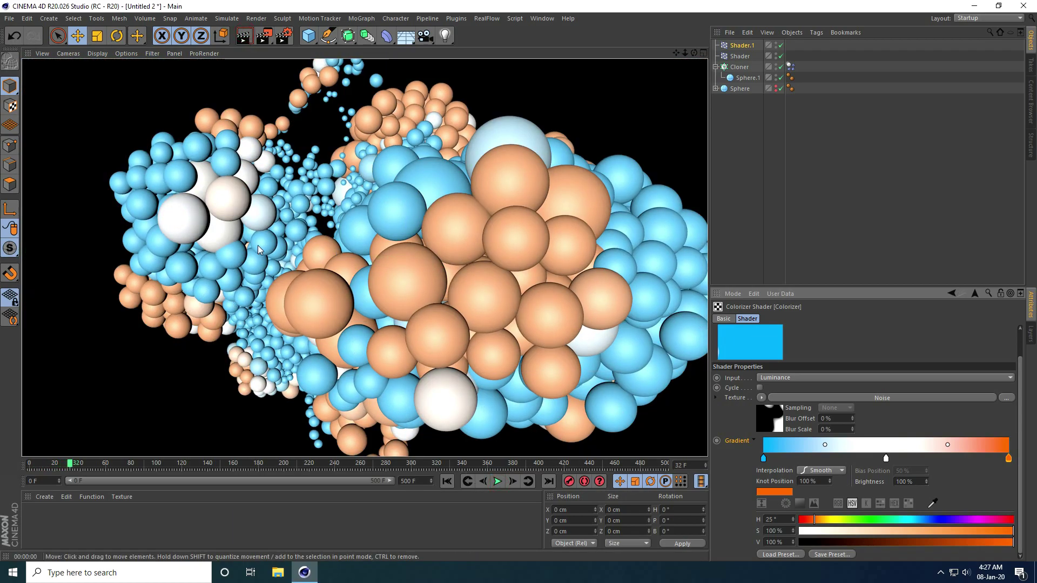
pyautogui.click(189, 388)
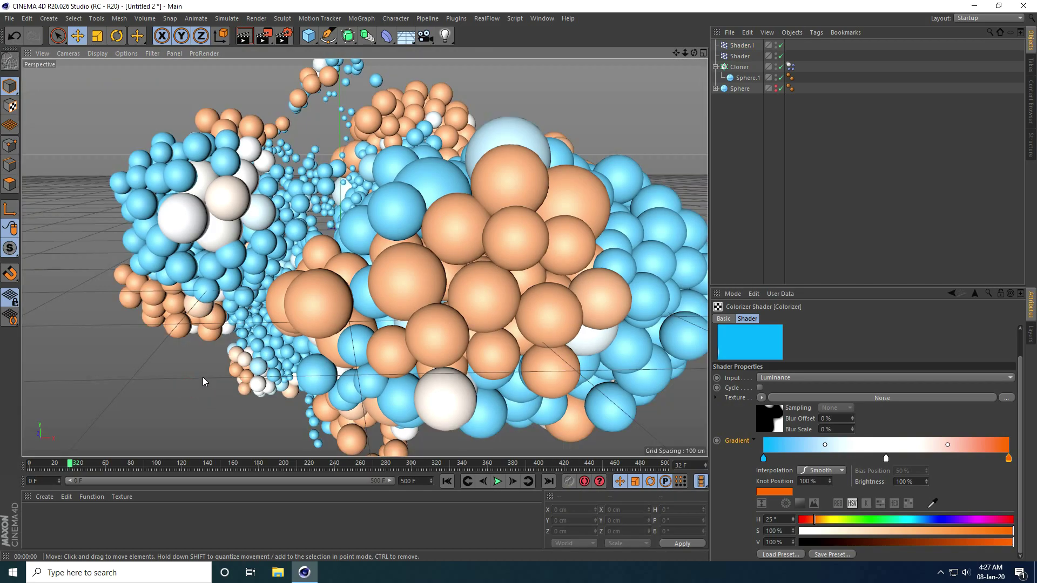
# Step: Create a new material with Color and Reflectance off and Luminance on
pyautogui.click(41, 497)
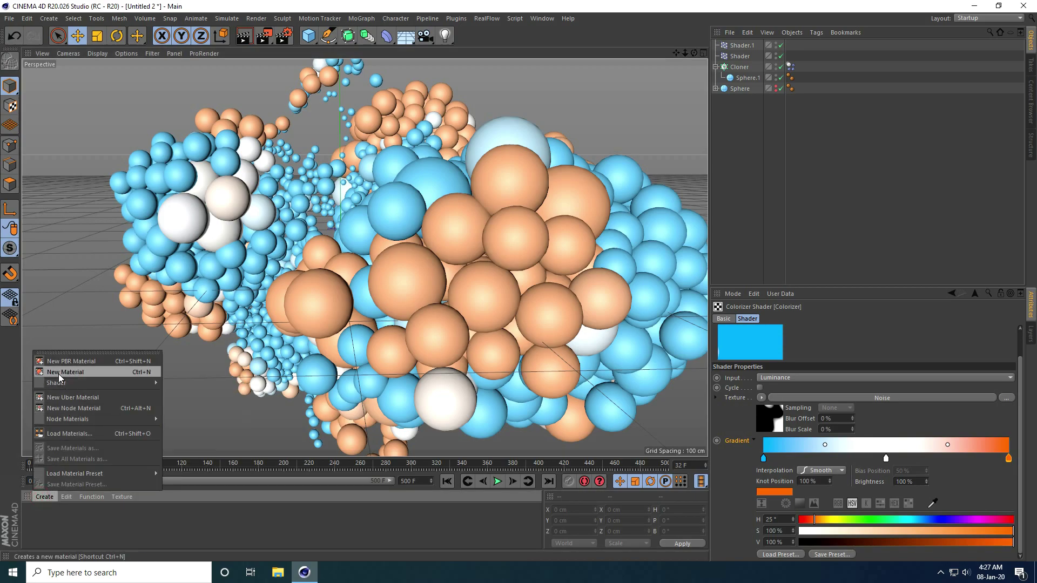
pyautogui.click(79, 373)
pyautogui.doubleClick(35, 519)
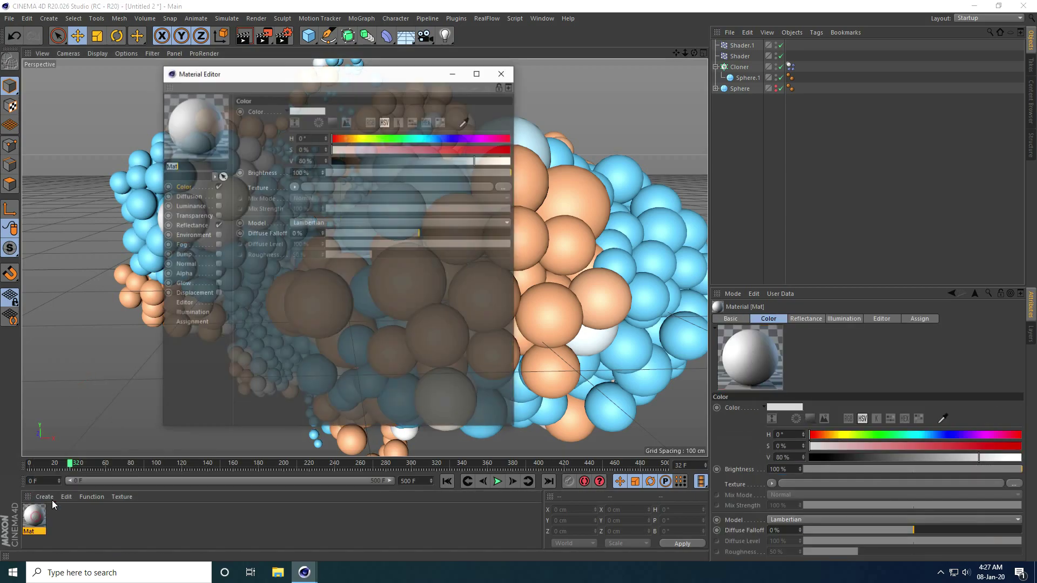
pyautogui.click(218, 187)
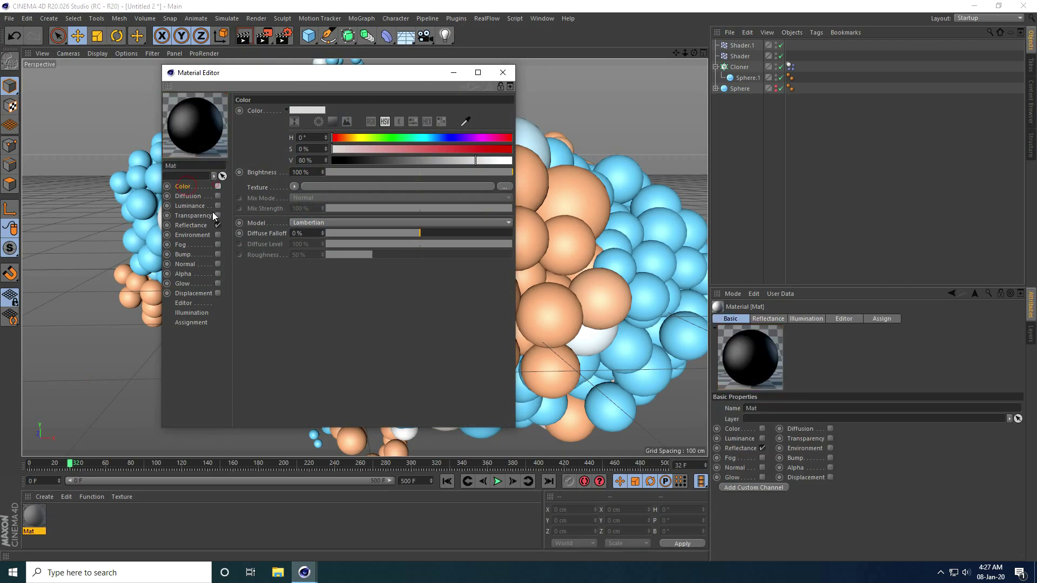
pyautogui.click(219, 225)
pyautogui.click(218, 205)
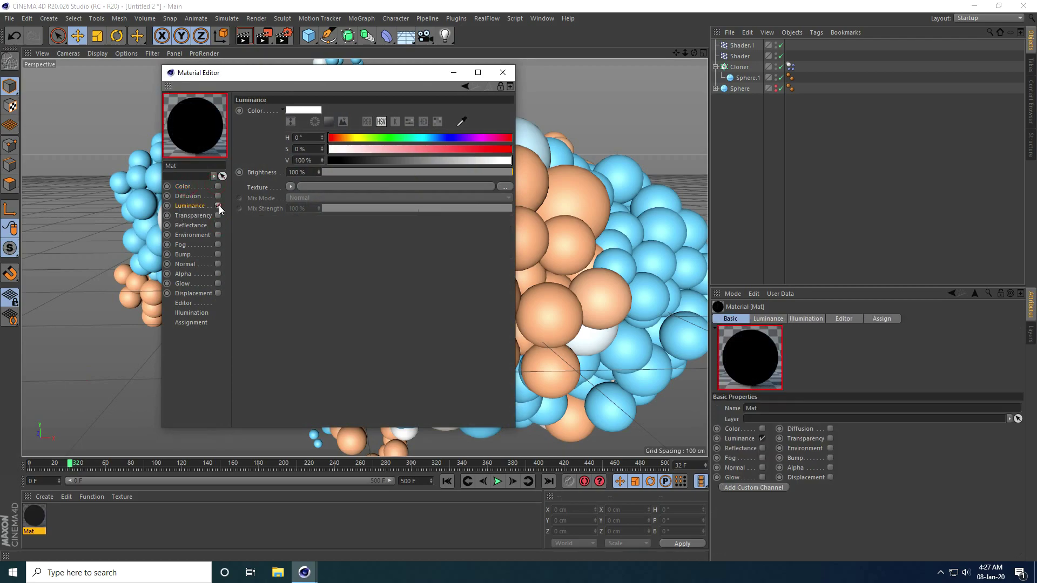
# Step: Load Hdri Images.hdr as the Luminance texture and close the material editor
pyautogui.click(503, 186)
pyautogui.click(286, 171)
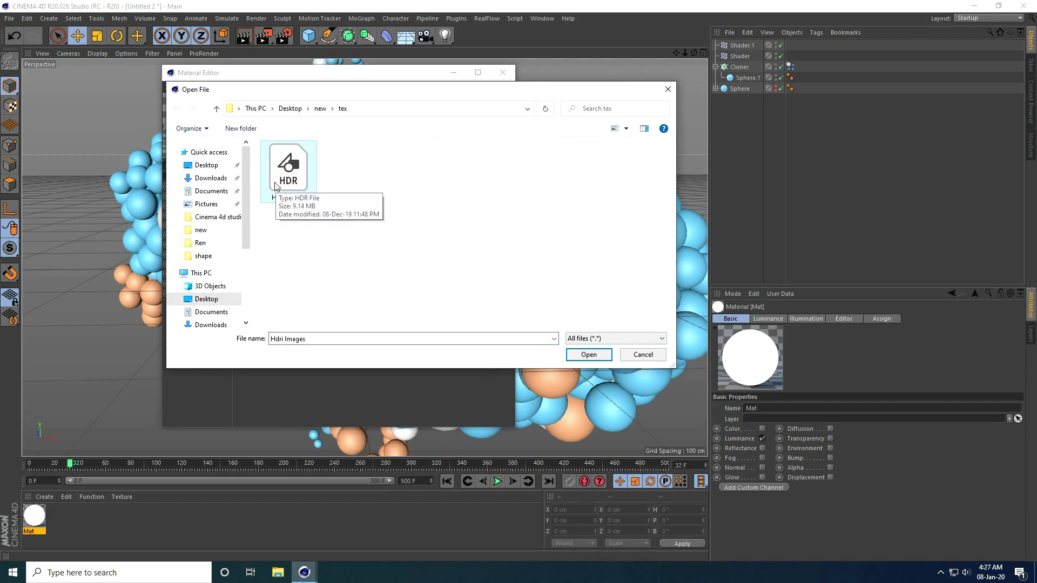
pyautogui.click(589, 354)
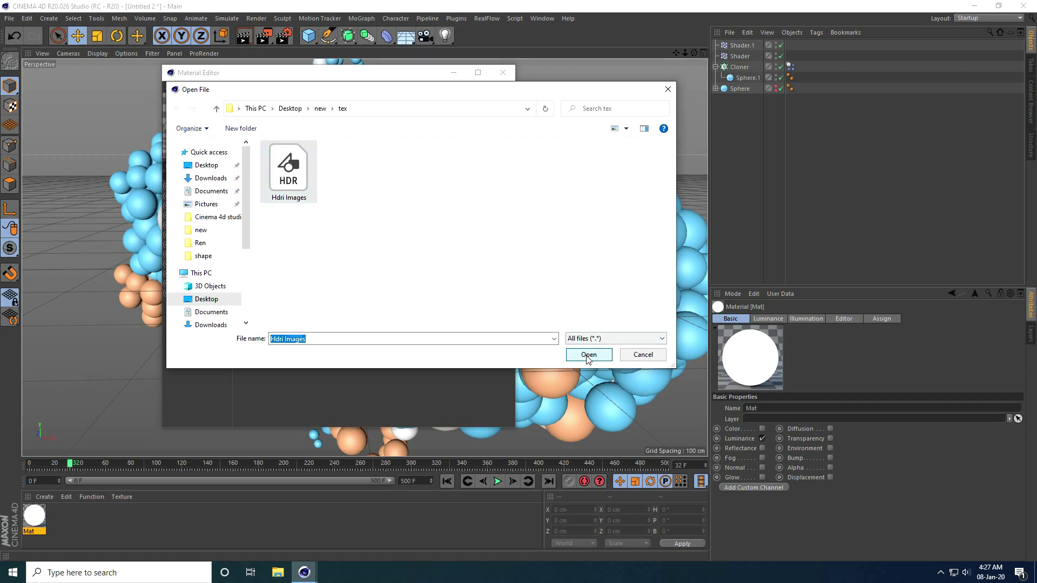
pyautogui.click(571, 323)
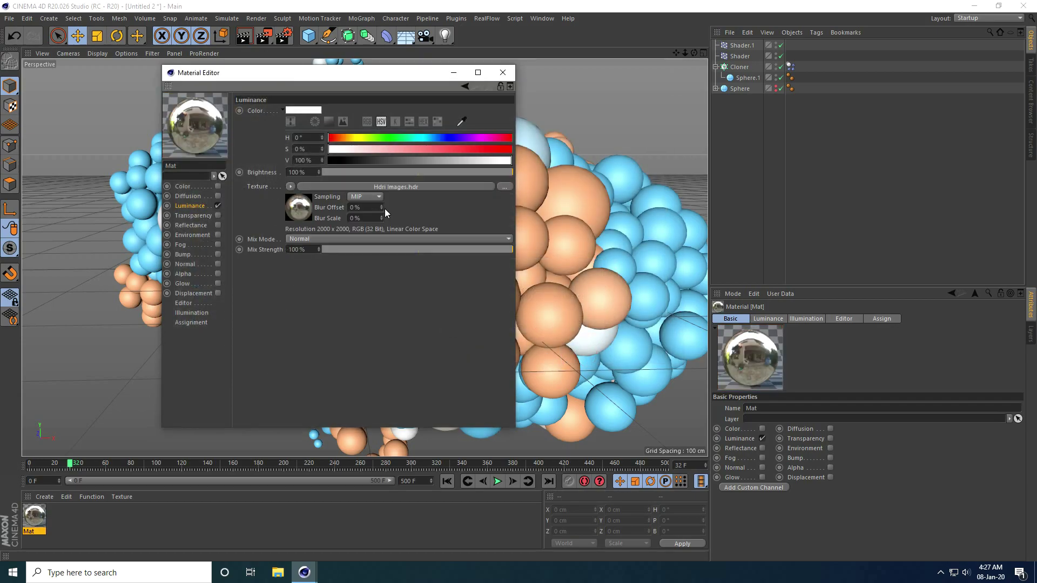
pyautogui.click(508, 73)
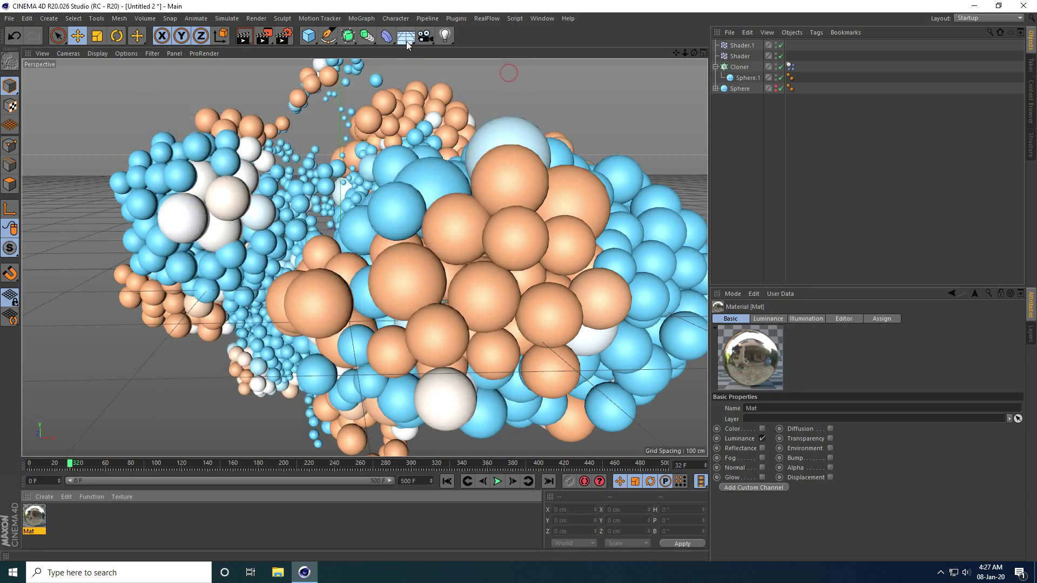
# Step: Add a Sky object and apply the Mat material to it
pyautogui.click(406, 41)
pyautogui.click(435, 66)
pyautogui.moveTo(37, 519); pyautogui.dragTo(749, 47)
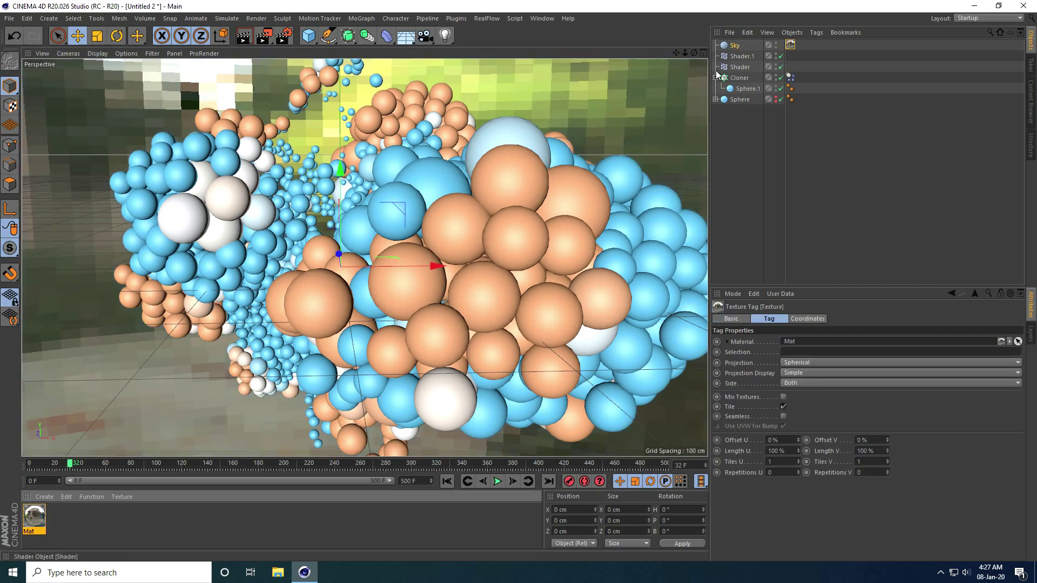
# Step: Give the Sky a Compositing tag with Seen by Camera off, then replay the animation
pyautogui.rightClick(748, 47)
pyautogui.moveTo(752, 52)
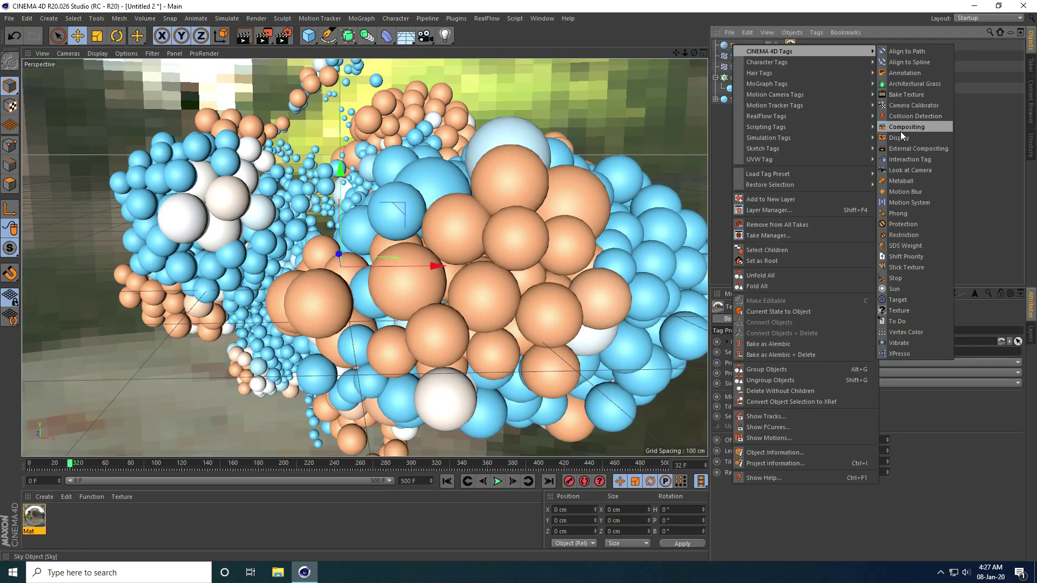
pyautogui.click(926, 127)
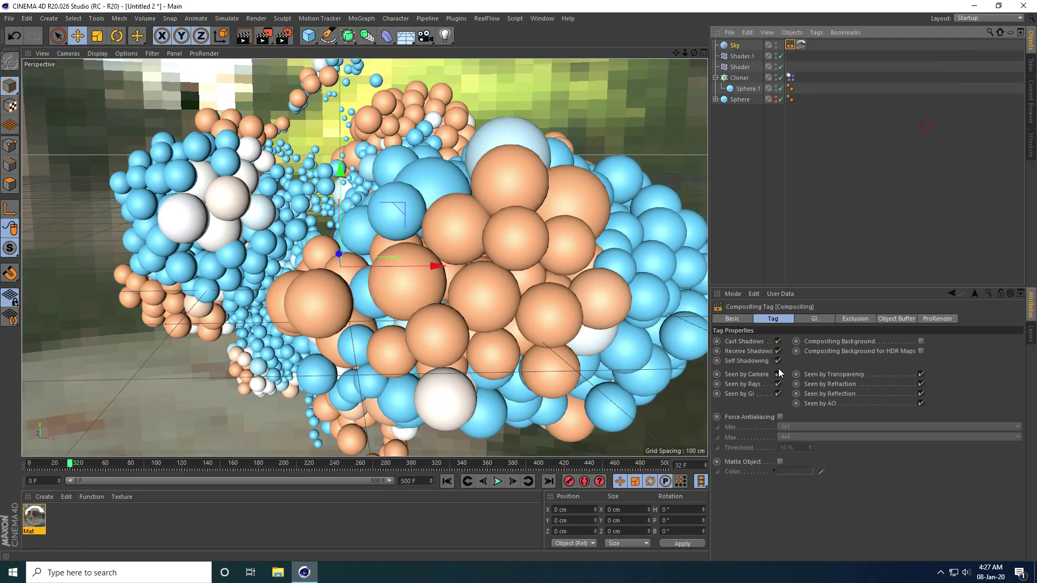
pyautogui.click(778, 374)
pyautogui.click(446, 481)
pyautogui.click(502, 481)
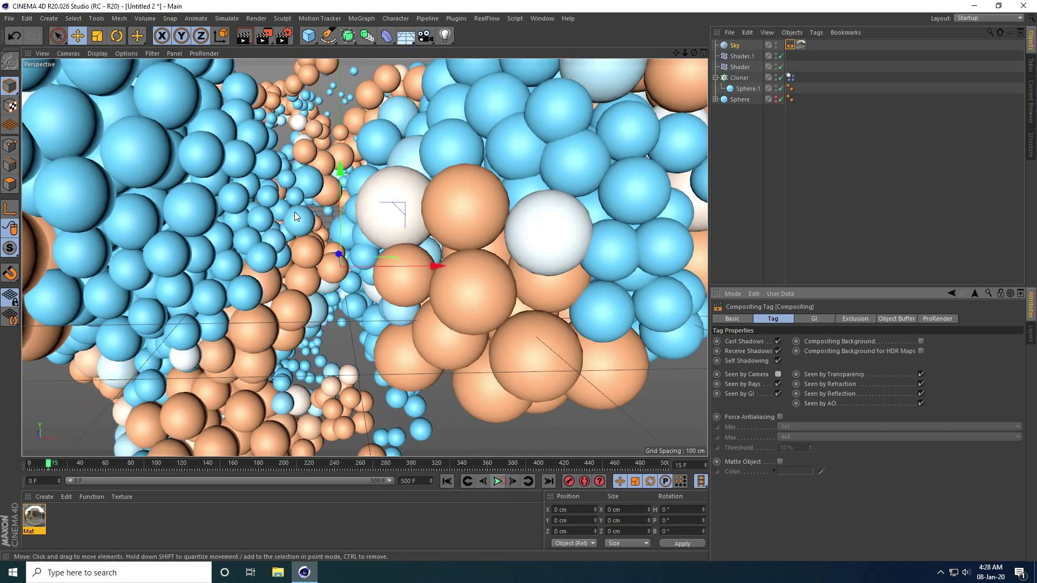
pyautogui.click(498, 481)
# Step: Render the active viewport to preview the coloured spheres on a black background
pyautogui.click(243, 37)
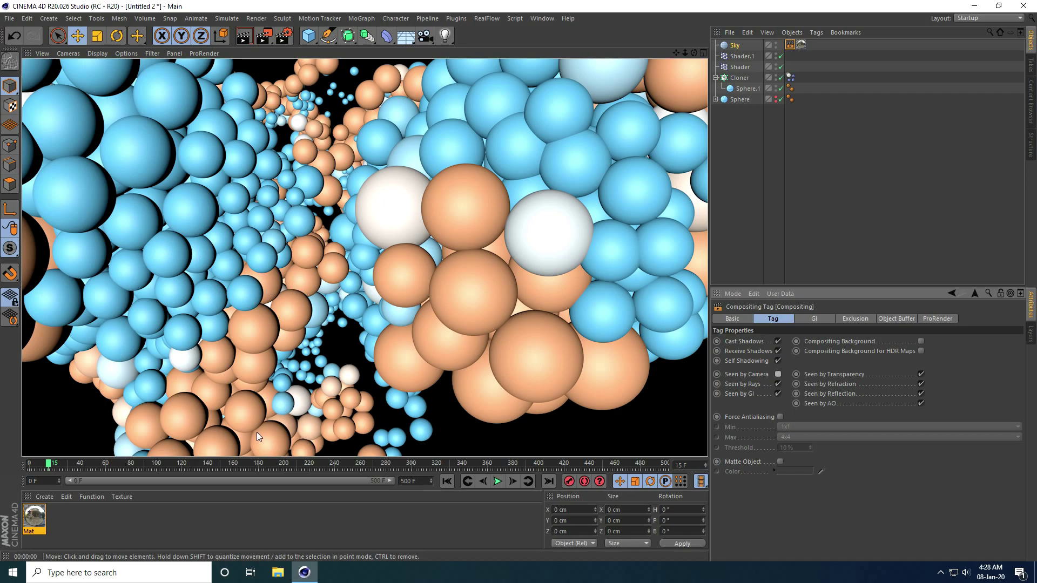
# Step: Create Mat.1 with a MoGraph Color Shader as its Color texture and apply it to the Cloner
pyautogui.doubleClick(113, 524)
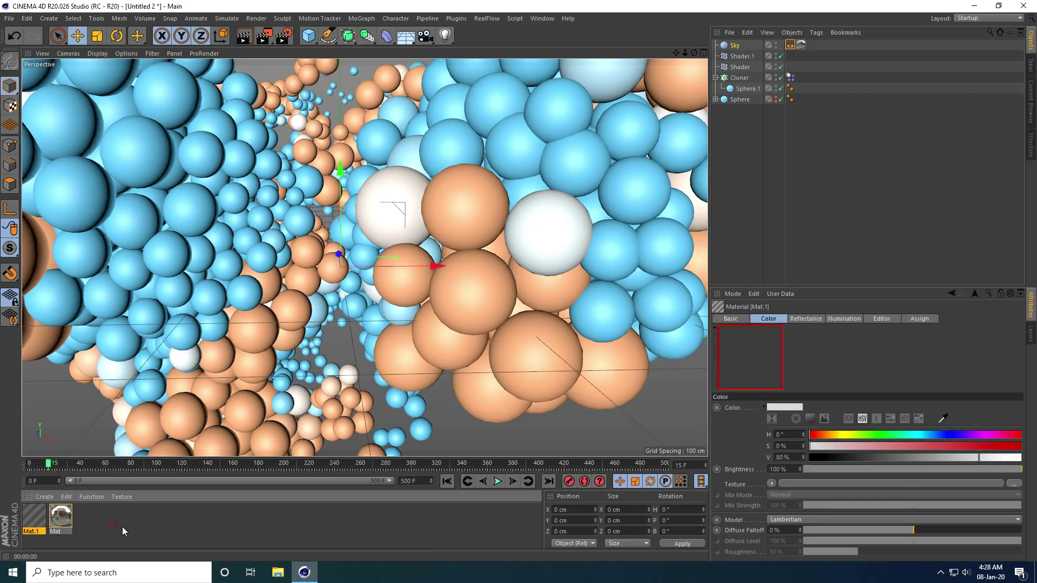
pyautogui.doubleClick(37, 516)
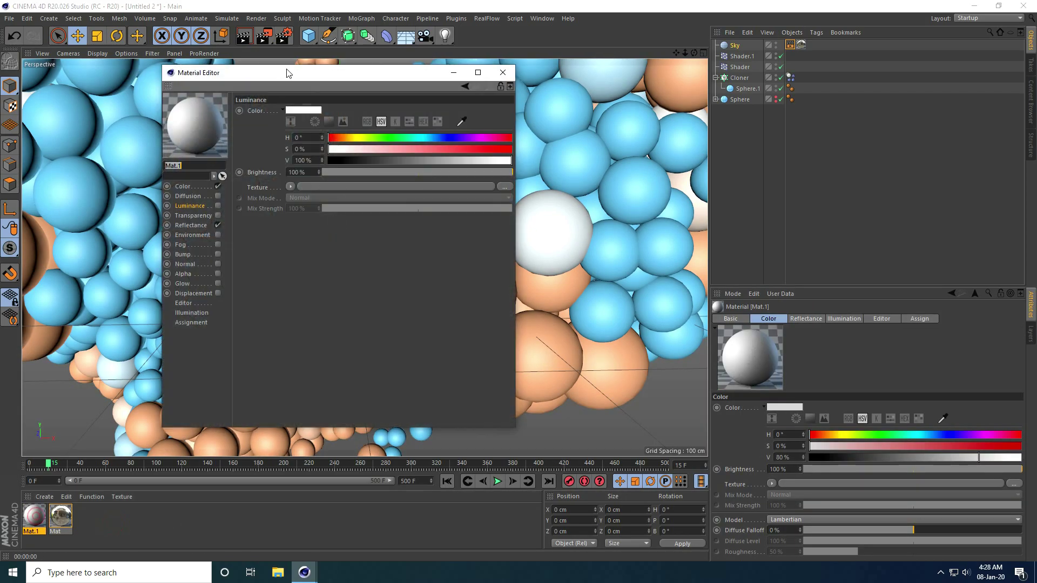
pyautogui.moveTo(290, 76); pyautogui.dragTo(604, 140)
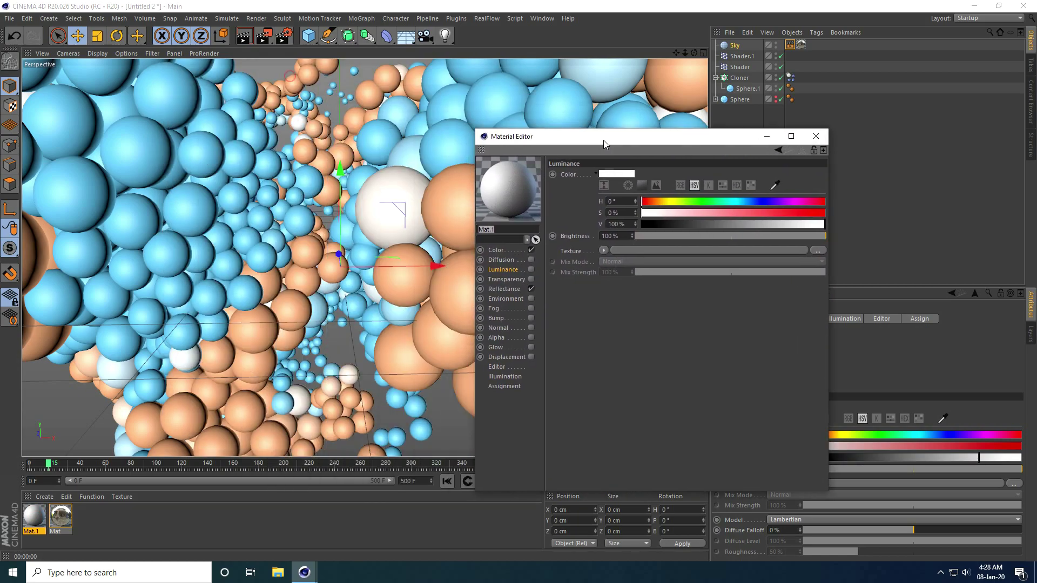
pyautogui.click(495, 250)
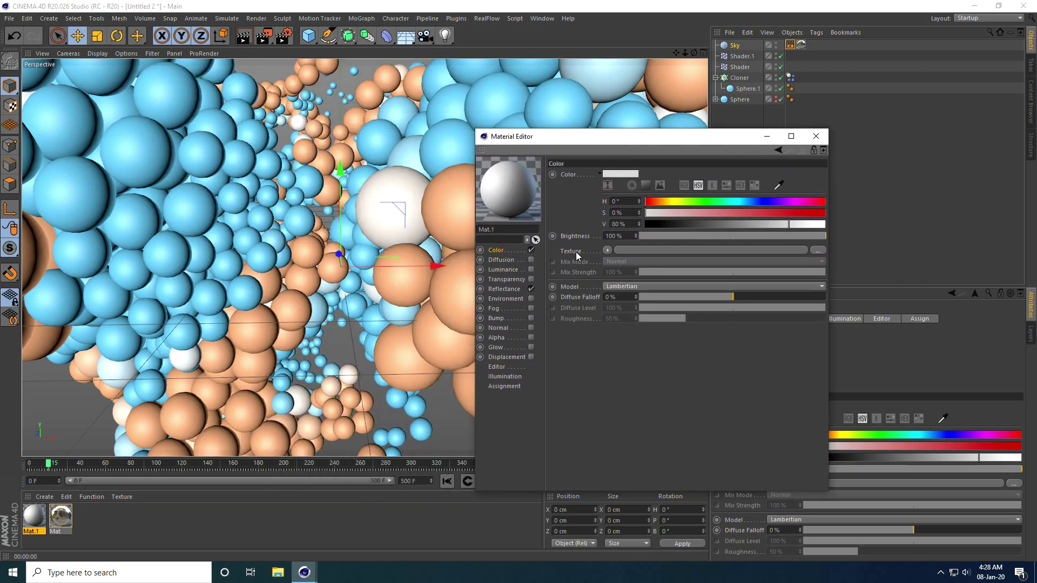
pyautogui.click(607, 251)
pyautogui.moveTo(628, 478)
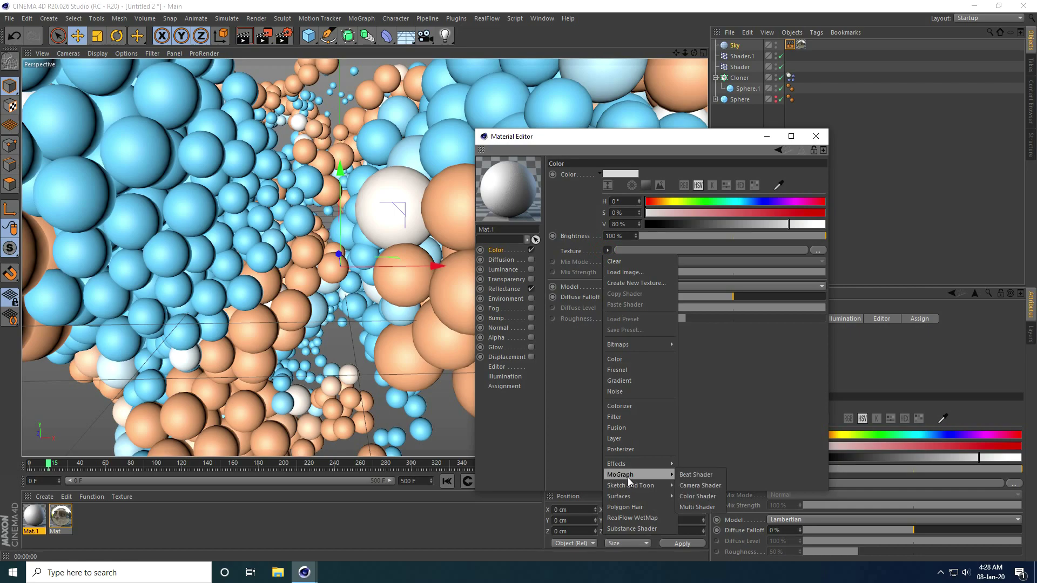
pyautogui.click(714, 497)
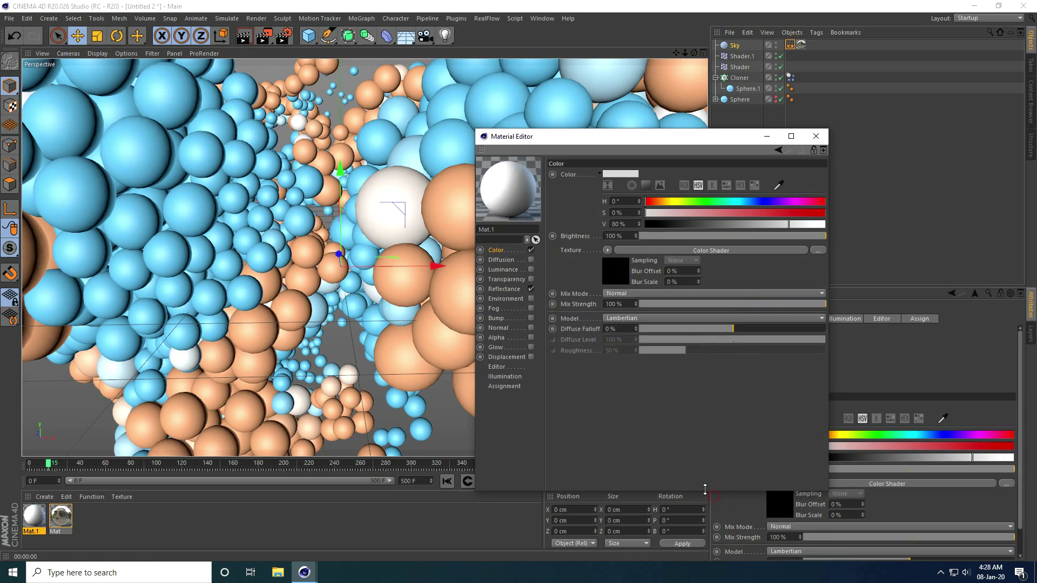
pyautogui.click(816, 136)
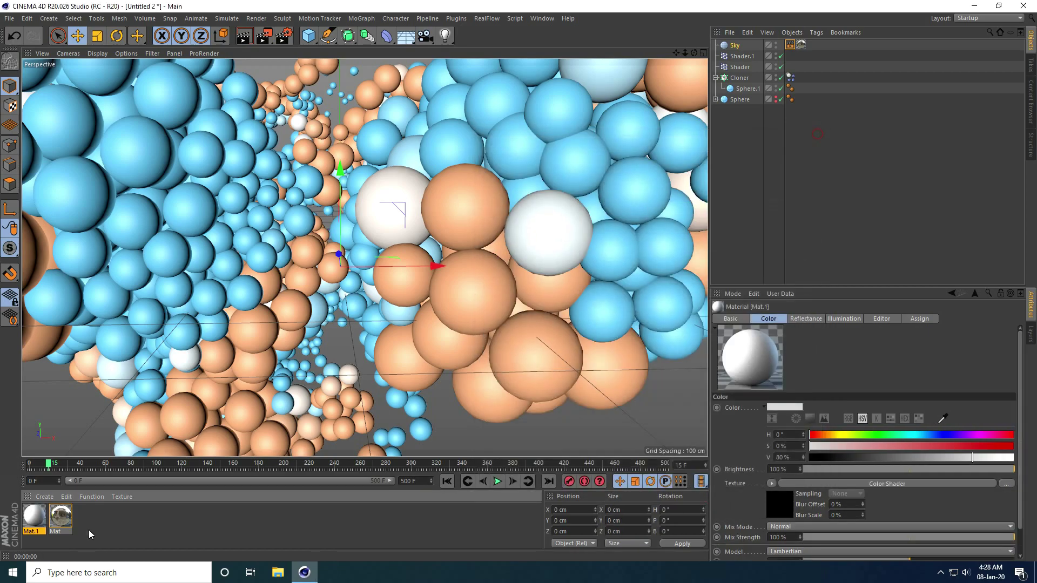
pyautogui.moveTo(32, 523); pyautogui.dragTo(742, 78)
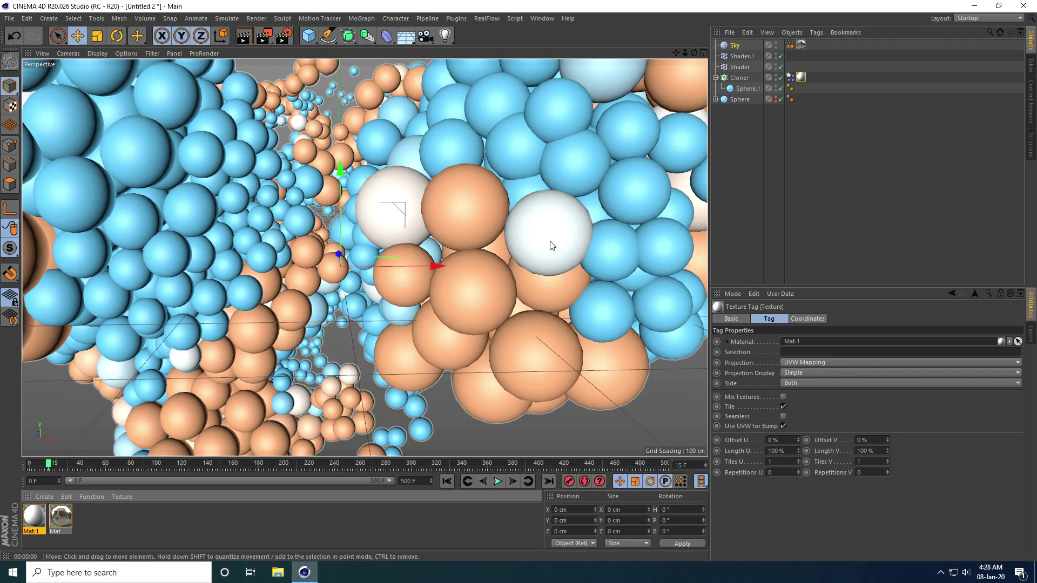
# Step: Add a Reflection (Legacy) layer to Mat.1's Reflectance with 30% layer brightness
pyautogui.doubleClick(37, 520)
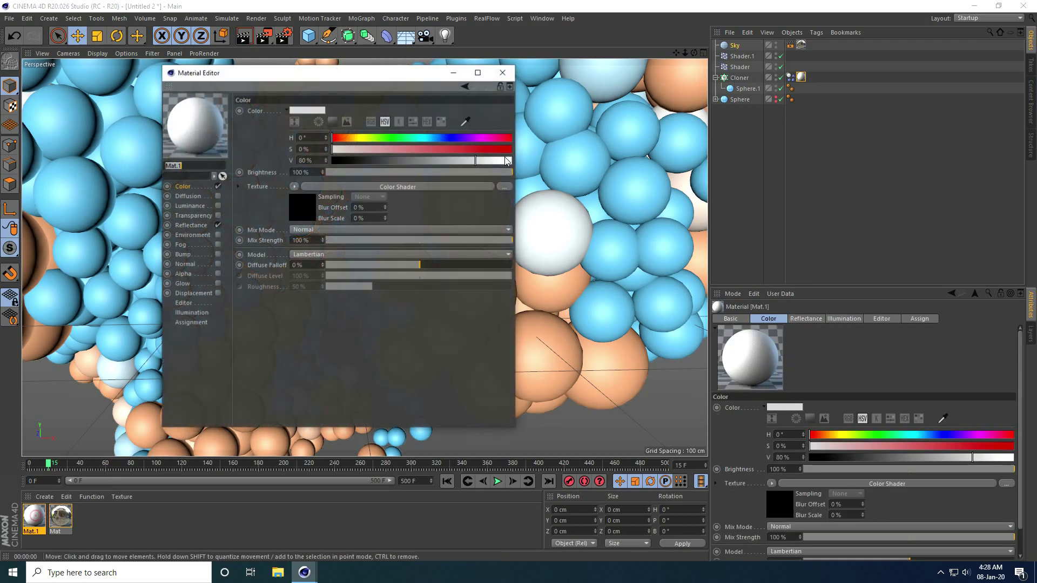
pyautogui.moveTo(292, 71); pyautogui.dragTo(726, 158)
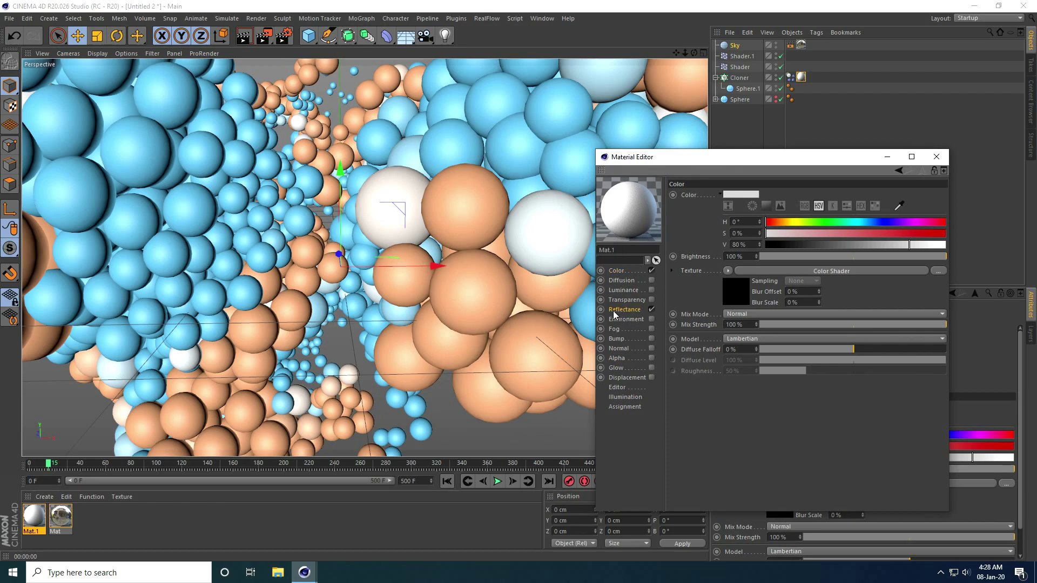
pyautogui.click(627, 310)
pyautogui.click(678, 218)
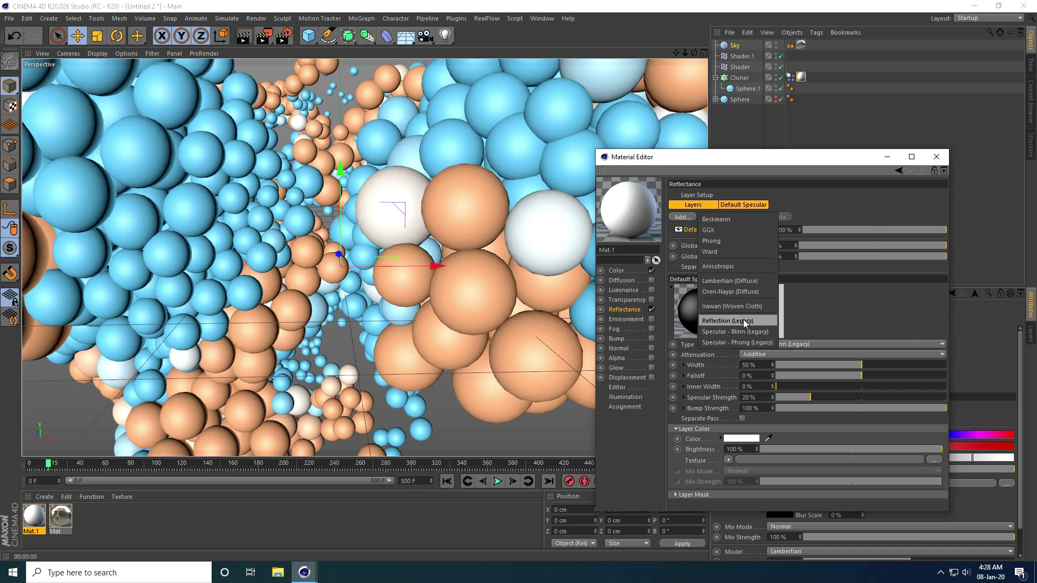
pyautogui.click(745, 323)
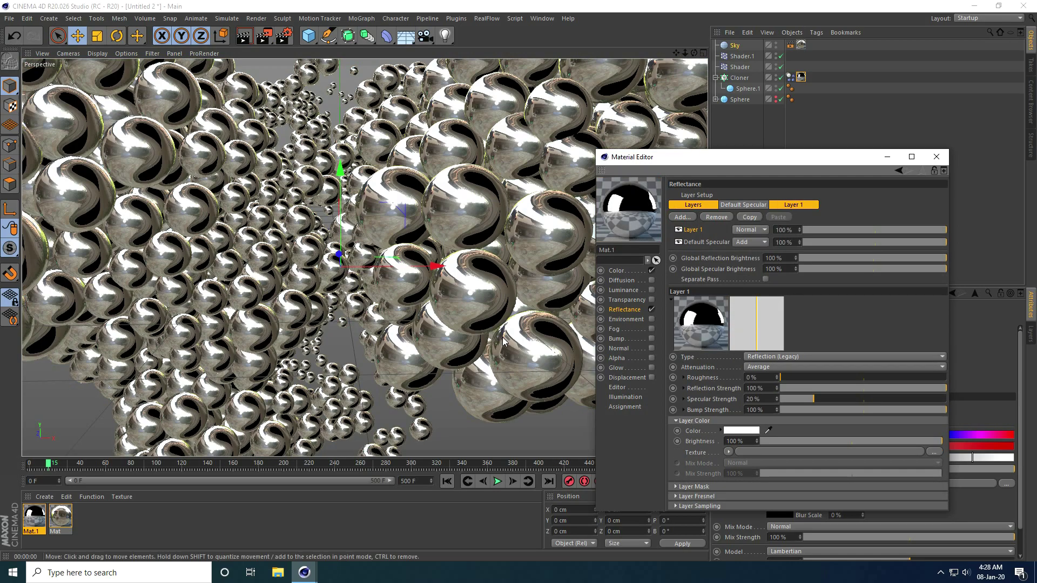
pyautogui.click(739, 441)
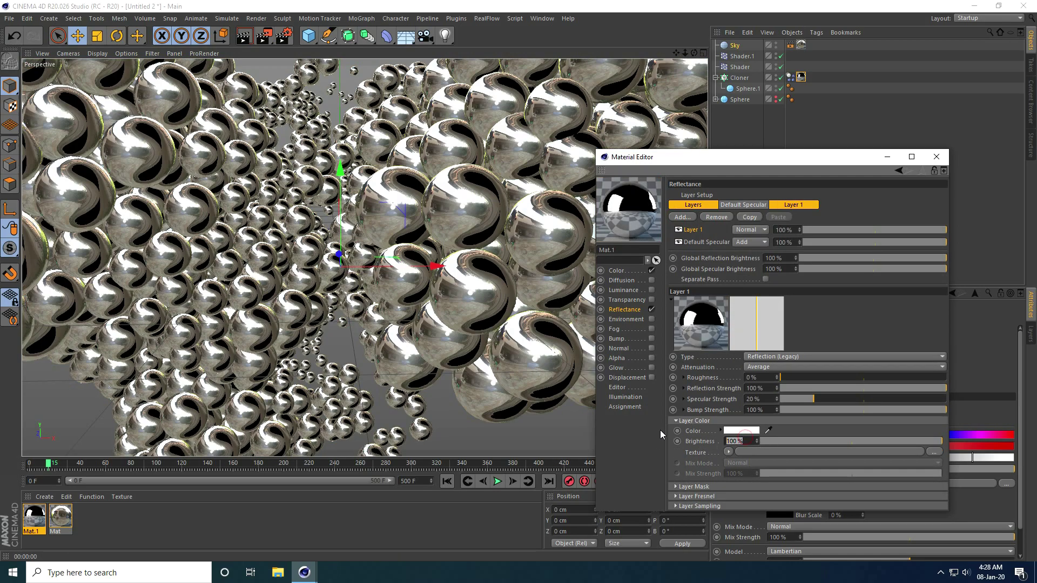
pyautogui.write('30')
pyautogui.press('Return')
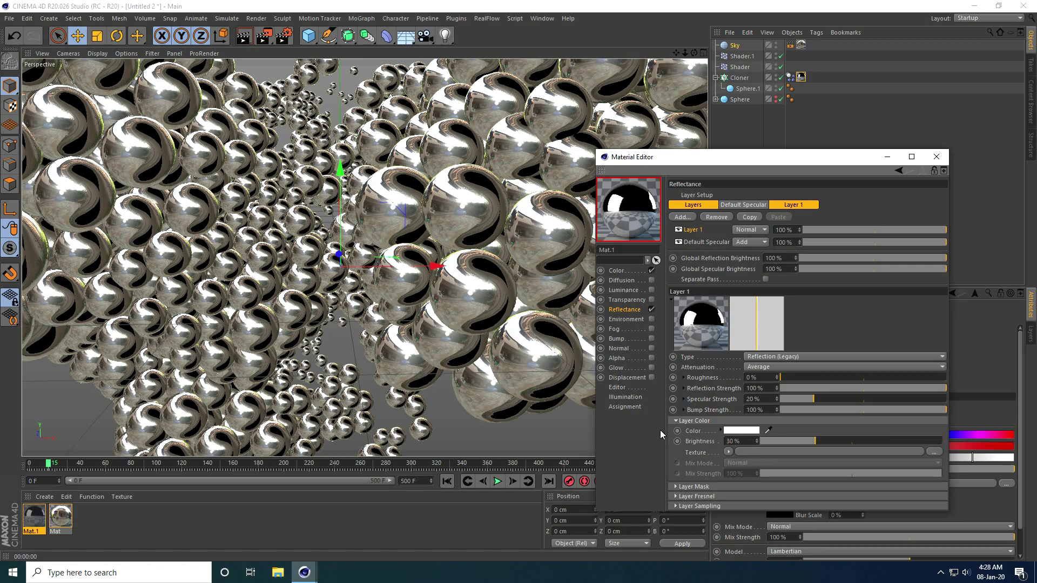
pyautogui.click(937, 157)
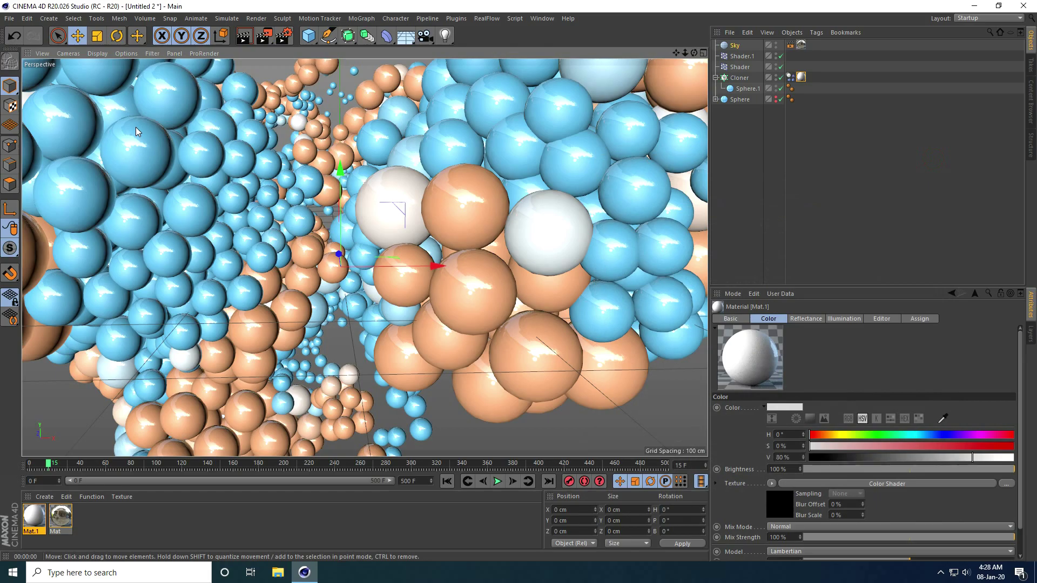
pyautogui.scroll(10, 135, 128)
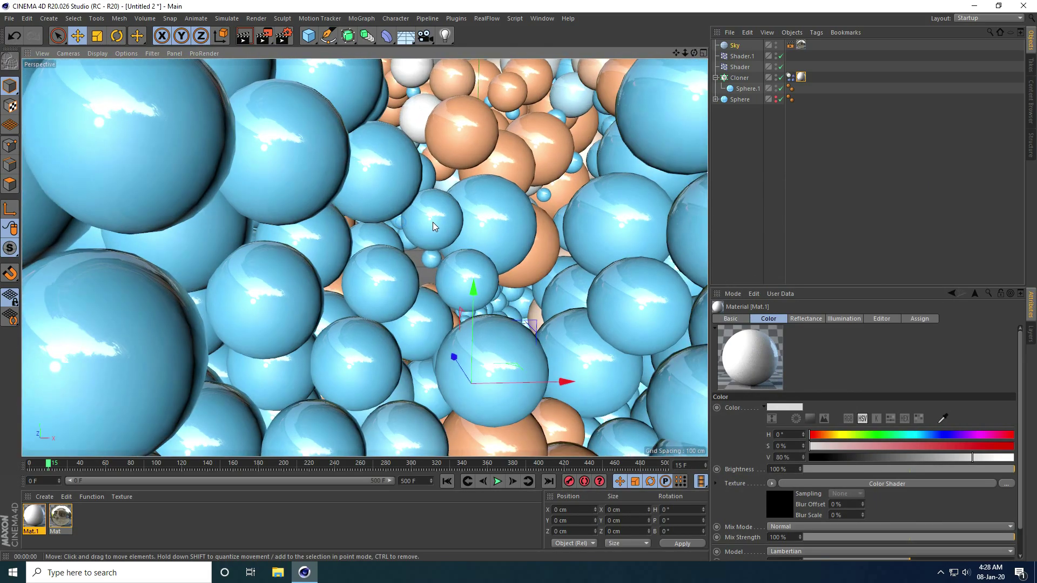
# Step: Frame the glossy sphere cluster, test-render it with Ctrl+R, and show the environment objects
pyautogui.moveTo(433, 226)
pyautogui.keyDown('alt'); pyautogui.mouseDown()
pyautogui.moveTo(311, 213)
pyautogui.moveTo(504, 288)
pyautogui.moveTo(541, 287)
pyautogui.moveTo(582, 305)
pyautogui.moveTo(619, 301)
pyautogui.moveTo(555, 291)
pyautogui.moveTo(497, 262)
pyautogui.moveTo(498, 279)
pyautogui.moveTo(315, 150)
pyautogui.mouseUp(); pyautogui.keyUp('alt')
pyautogui.scroll(-10, 497, 261)
pyautogui.hotkey('ctrl', 'r')
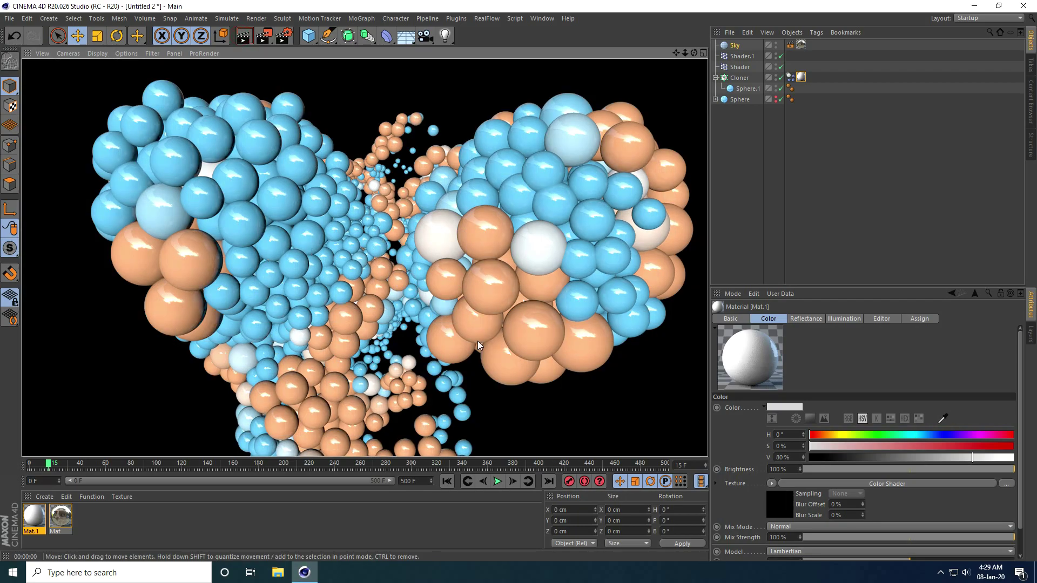
pyautogui.click(504, 394)
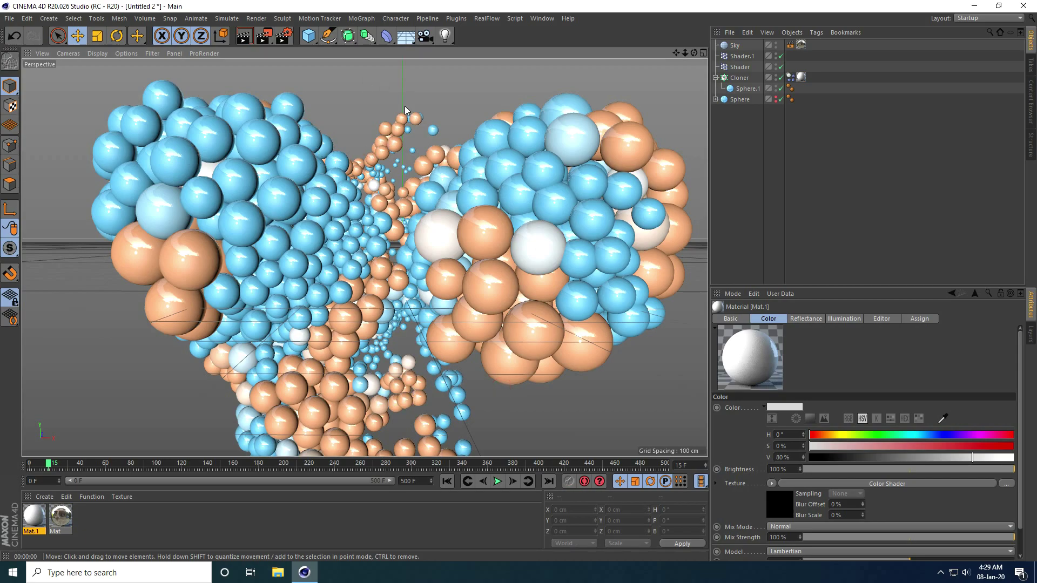
pyautogui.click(406, 35)
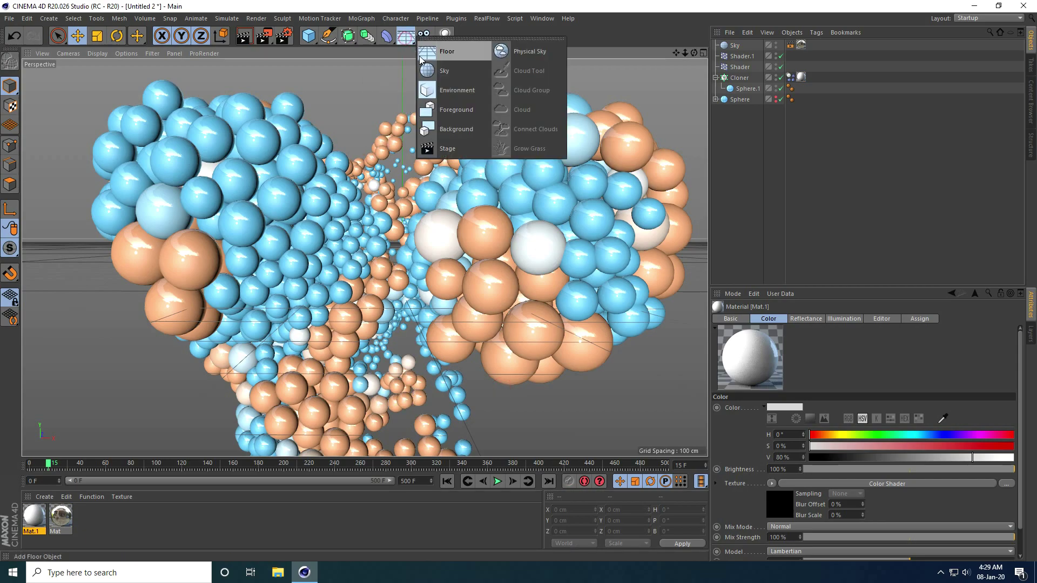
# Step: Add a Background object and create a new material, Mat.2, with Reflectance disabled
pyautogui.click(467, 128)
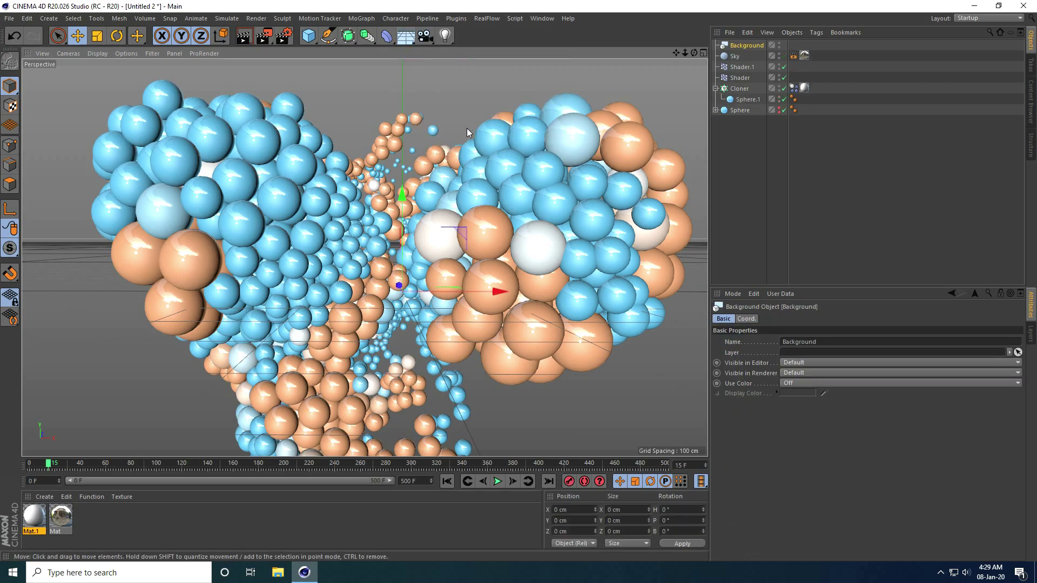
pyautogui.doubleClick(118, 520)
pyautogui.doubleClick(34, 517)
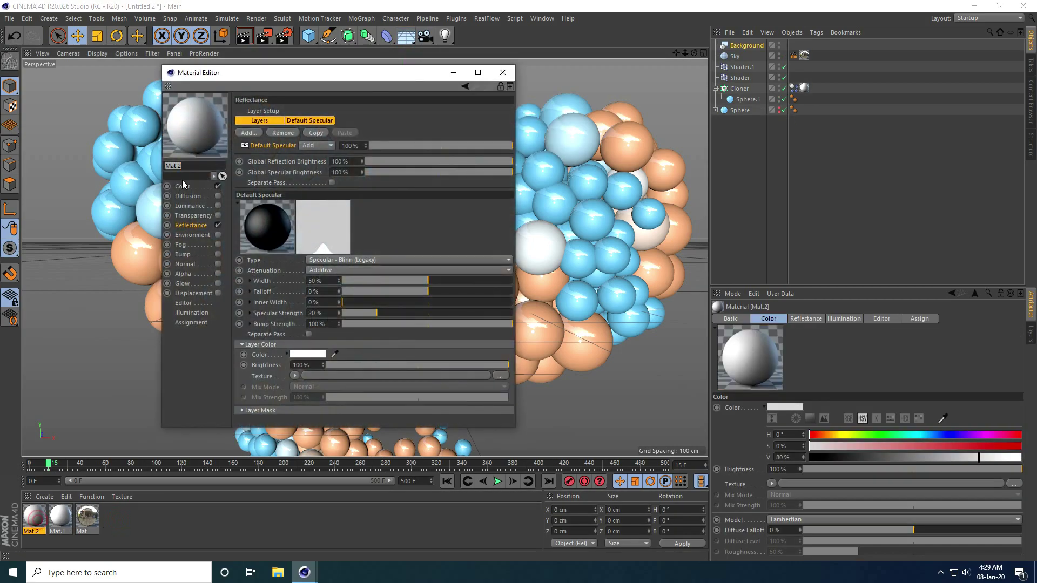
pyautogui.click(183, 187)
pyautogui.click(218, 225)
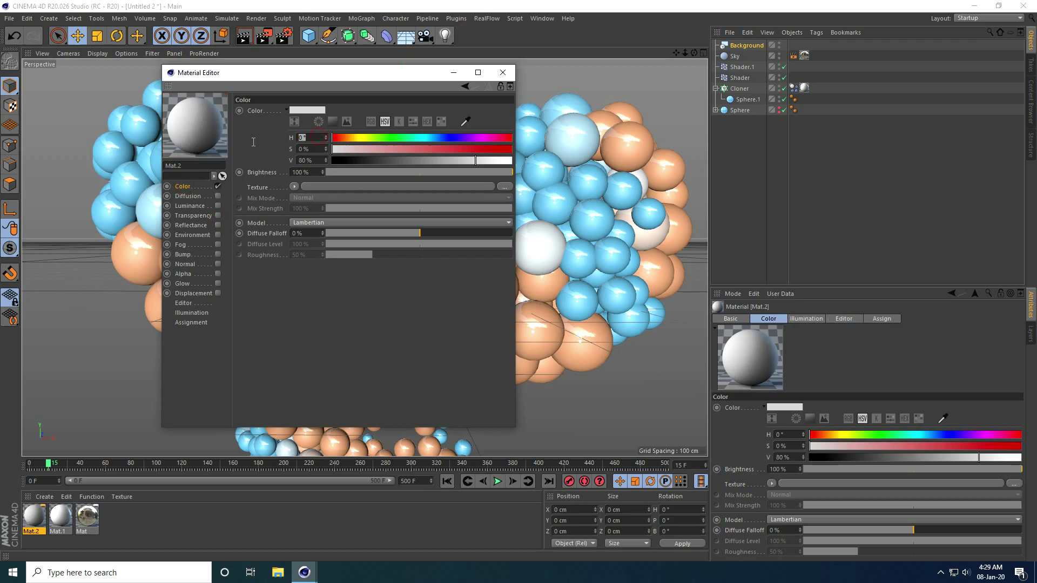
# Step: Set Mat.2's colour to H 200°, S 100%, V 15%
pyautogui.write('200')
pyautogui.press('Tab')
pyautogui.write('100')
pyautogui.press('Tab')
pyautogui.write('15')
pyautogui.press('Return')
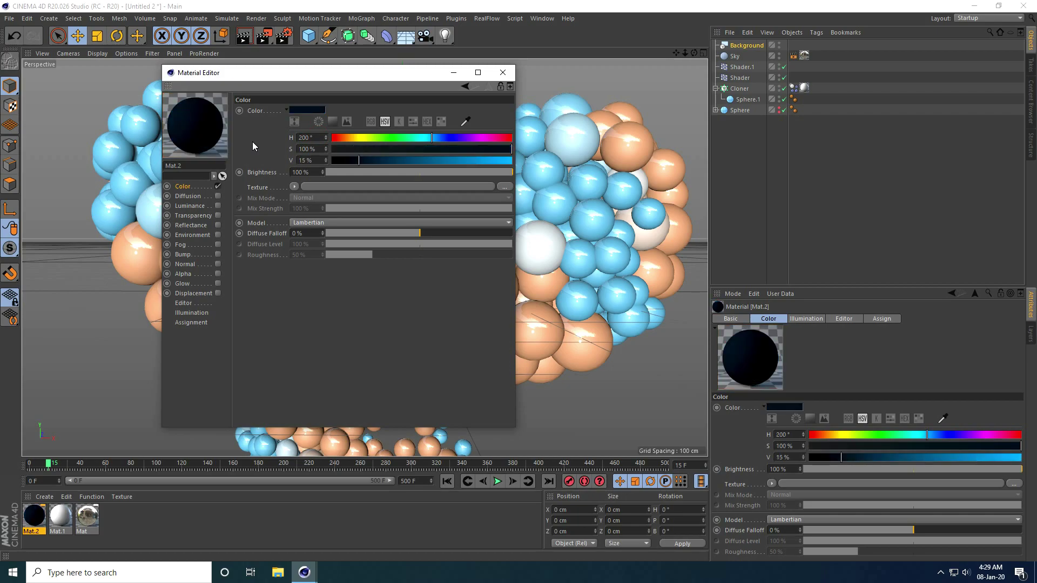
pyautogui.click(504, 73)
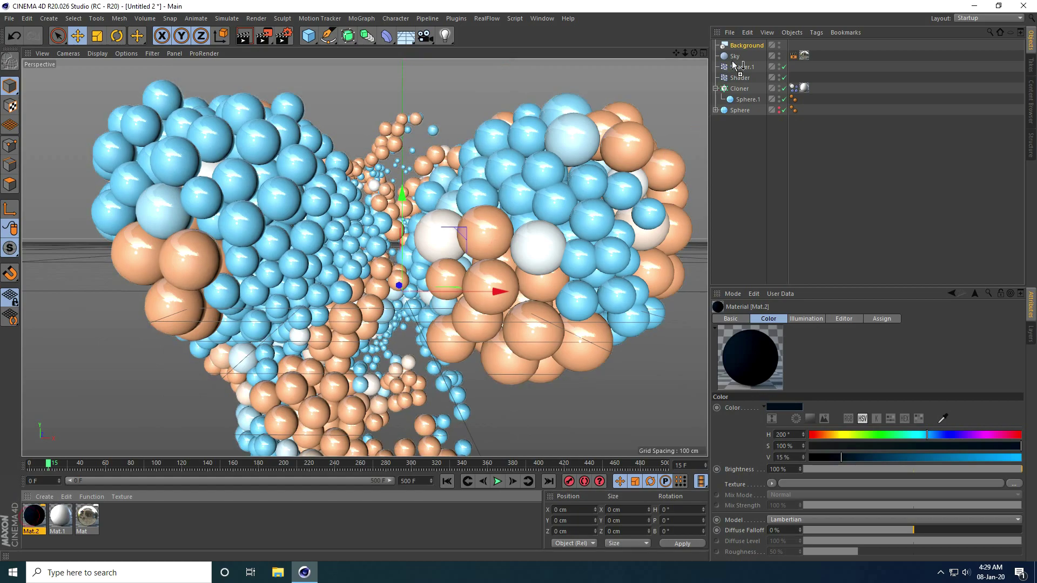
# Step: Apply Mat.2 to the Background object and preview the render in the viewport
pyautogui.moveTo(735, 66); pyautogui.dragTo(737, 44)
pyautogui.click(244, 38)
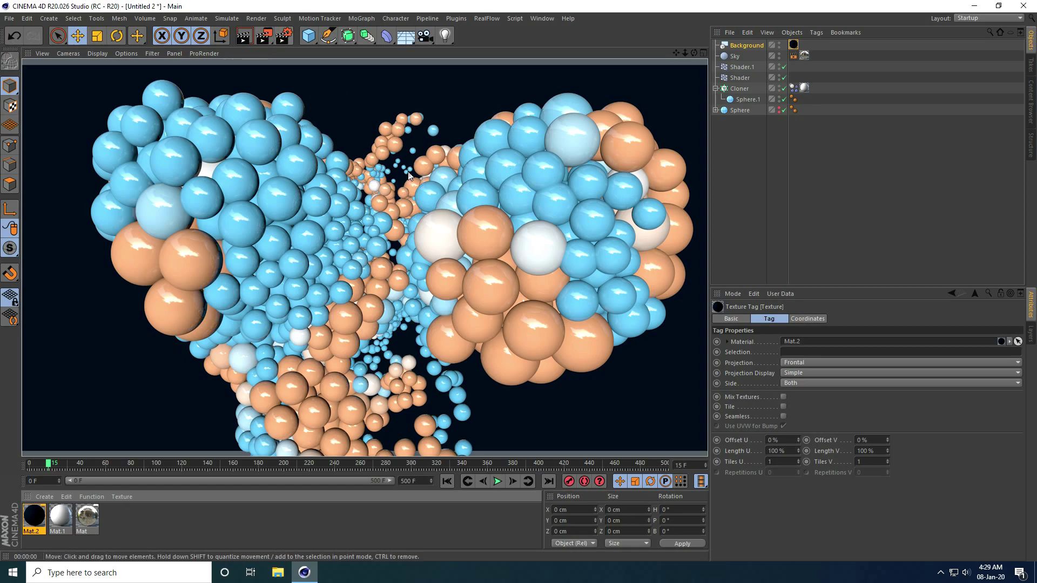
pyautogui.click(475, 451)
# Step: Replay the clone simulation from frame 0, stop at frame 53, and select the Cloner
pyautogui.click(447, 481)
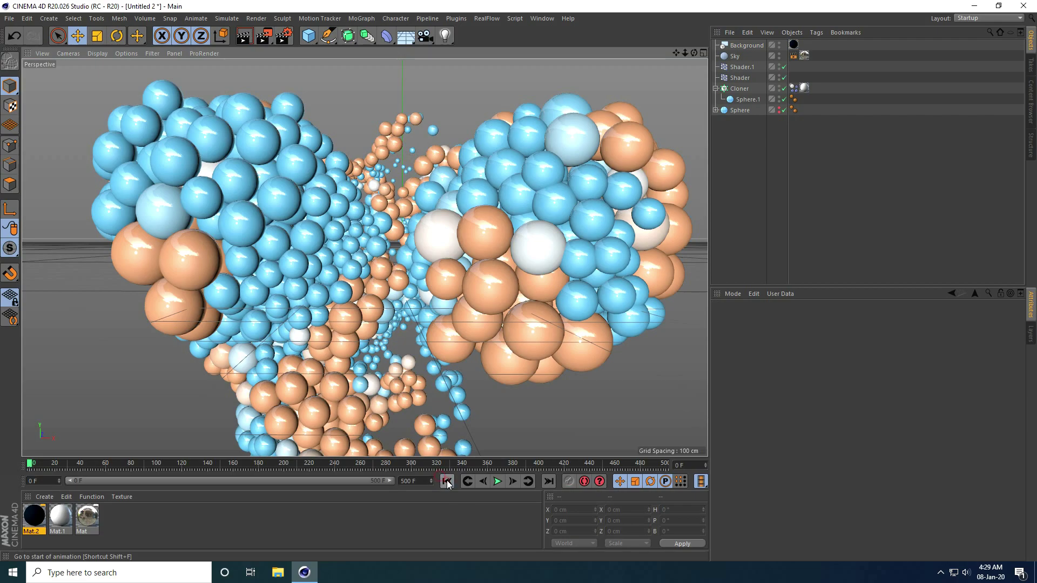
pyautogui.moveTo(397, 375)
pyautogui.keyDown('alt'); pyautogui.mouseDown()
pyautogui.moveTo(376, 366)
pyautogui.moveTo(406, 394)
pyautogui.mouseUp(); pyautogui.keyUp('alt')
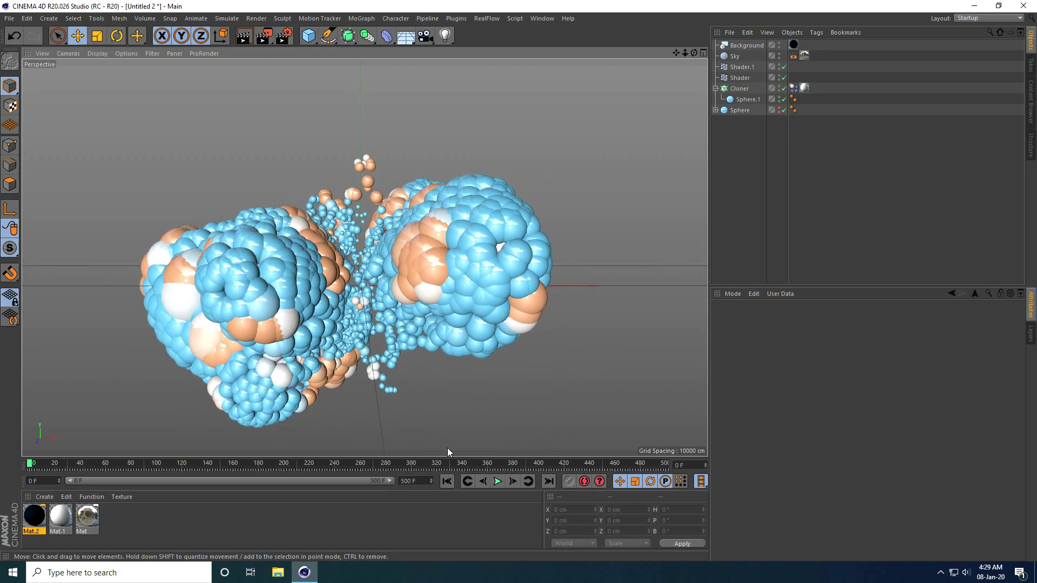
pyautogui.click(446, 485)
pyautogui.click(498, 482)
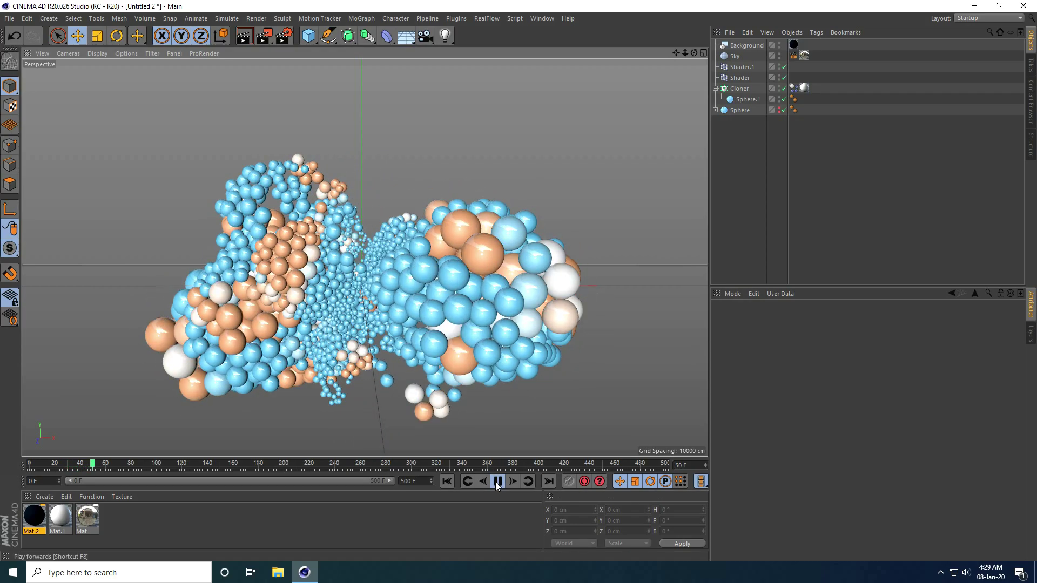
pyautogui.click(496, 481)
pyautogui.click(743, 90)
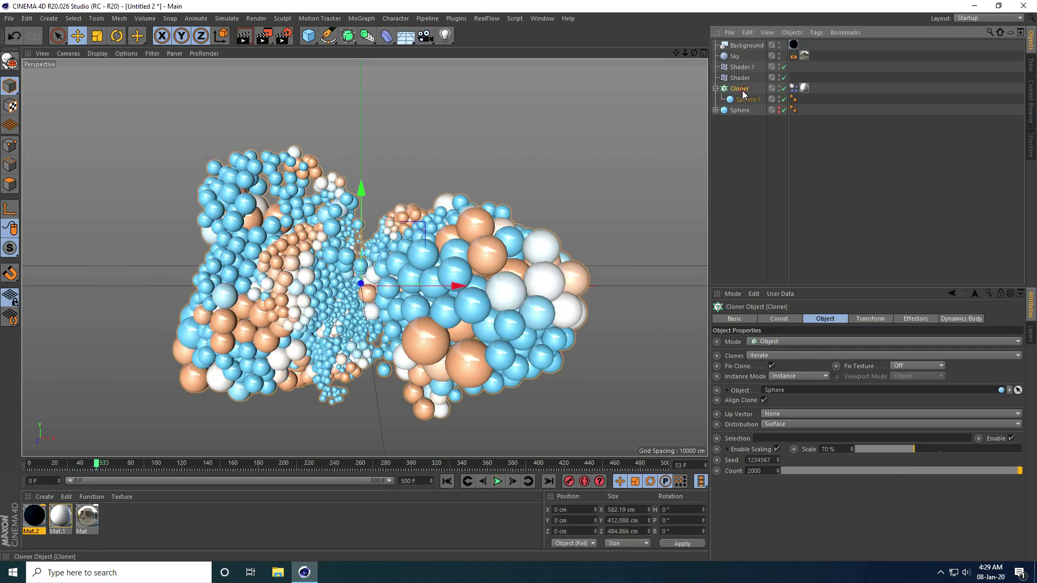
# Step: Add a Delay effector to the clones with 60% Strength and Spring mode
pyautogui.click(362, 18)
pyautogui.moveTo(378, 35)
pyautogui.click(475, 68)
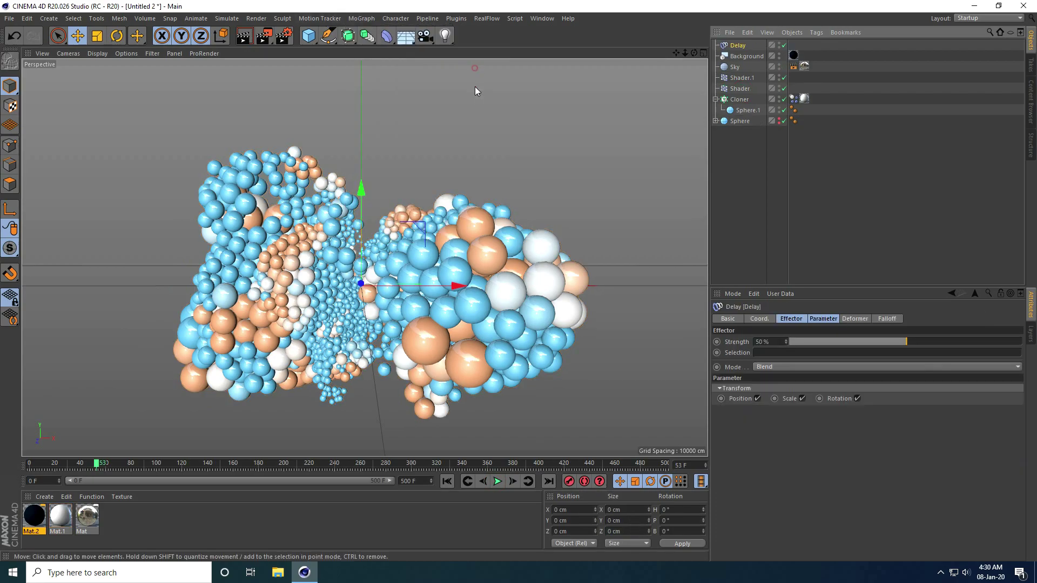
pyautogui.click(775, 341)
pyautogui.write('60')
pyautogui.press('Return')
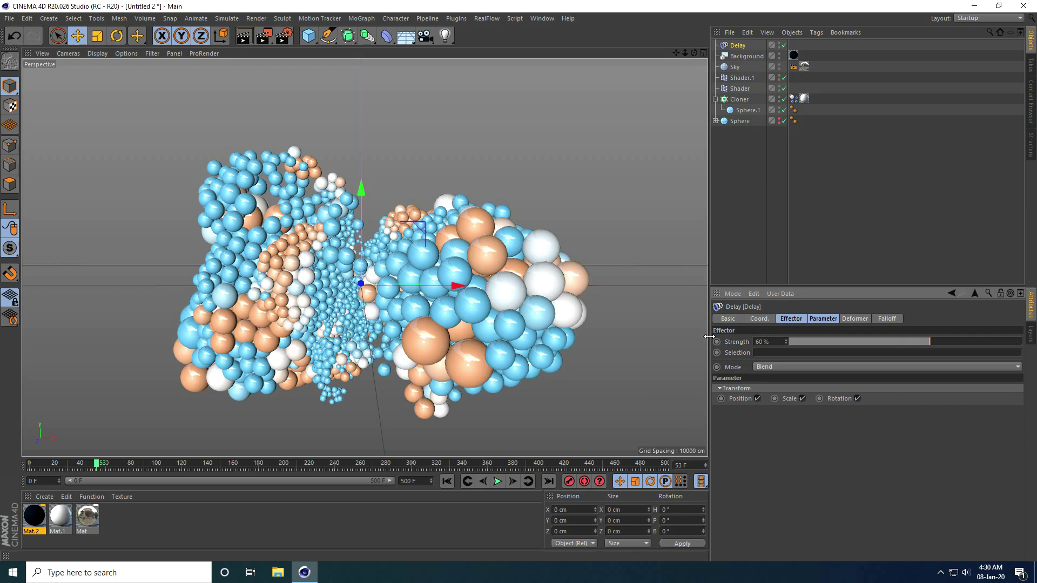
pyautogui.click(786, 369)
pyautogui.click(767, 400)
# Step: Replay the animation from frame 0 to see the delayed clone motion
pyautogui.click(446, 481)
pyautogui.click(497, 482)
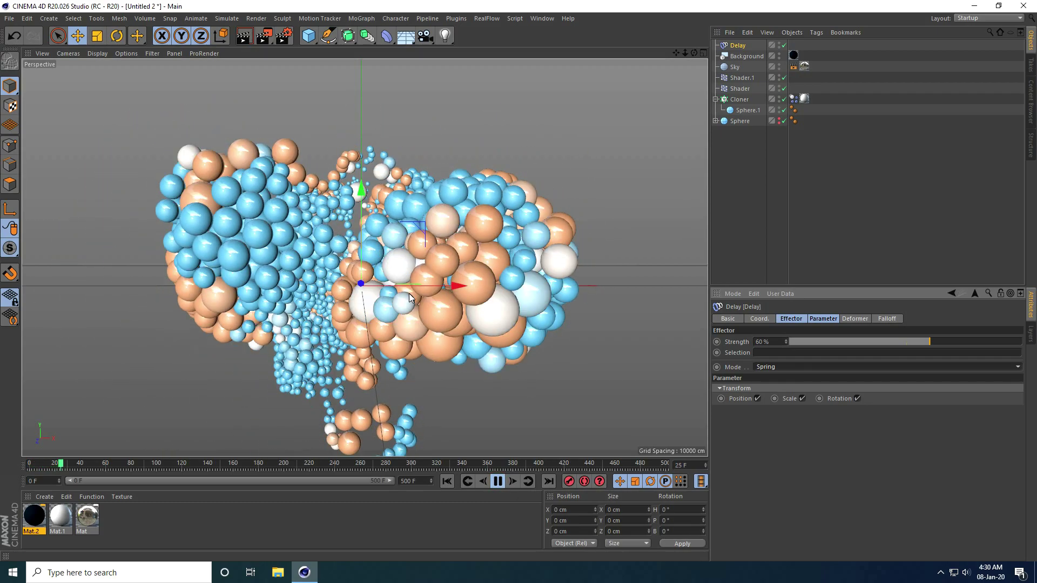
pyautogui.click(497, 481)
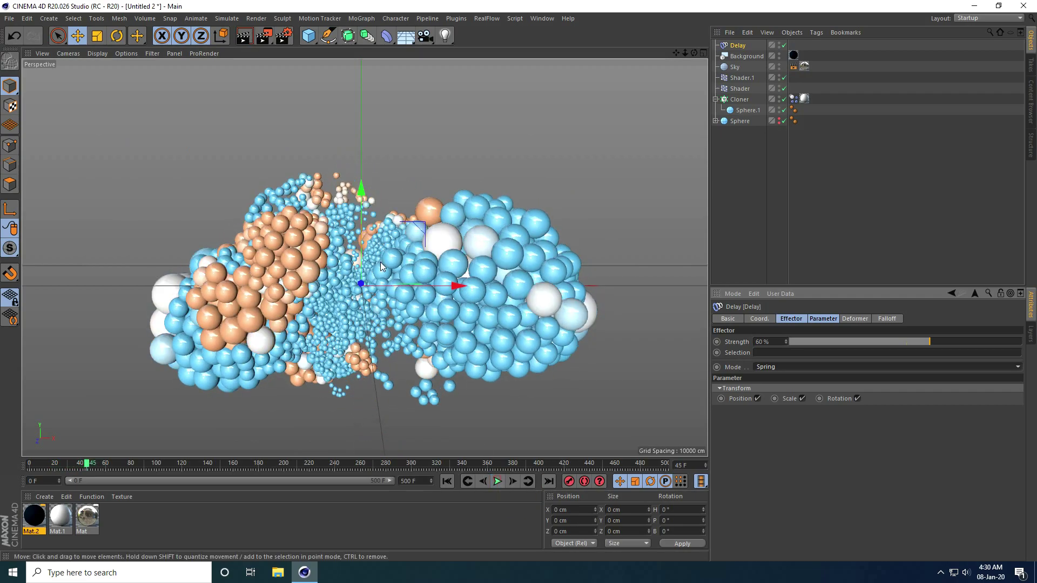
# Step: Add Ambient Occlusion and Global Illumination effects in Render Settings
pyautogui.click(286, 39)
pyautogui.click(315, 221)
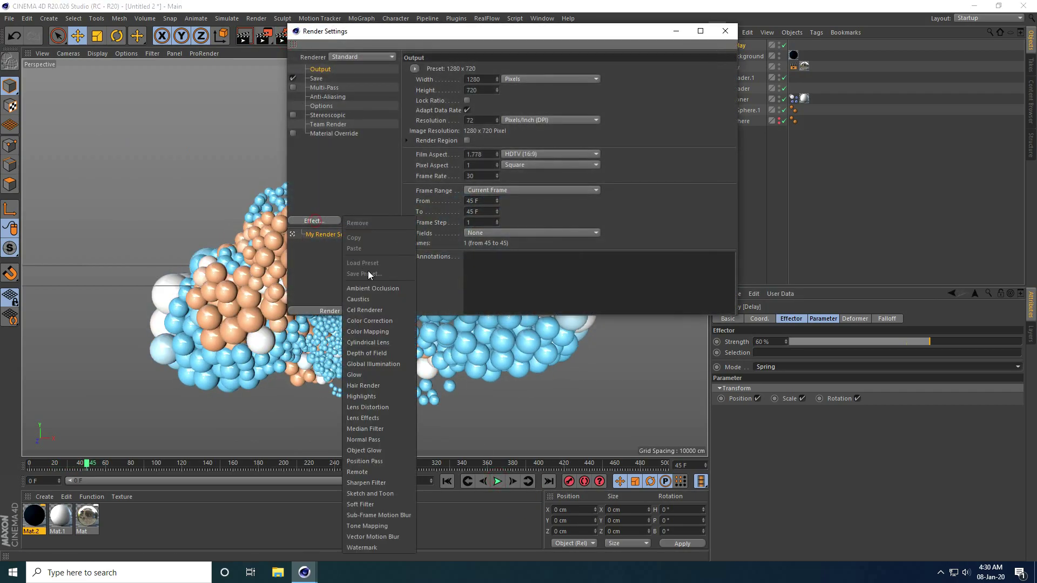
pyautogui.click(373, 289)
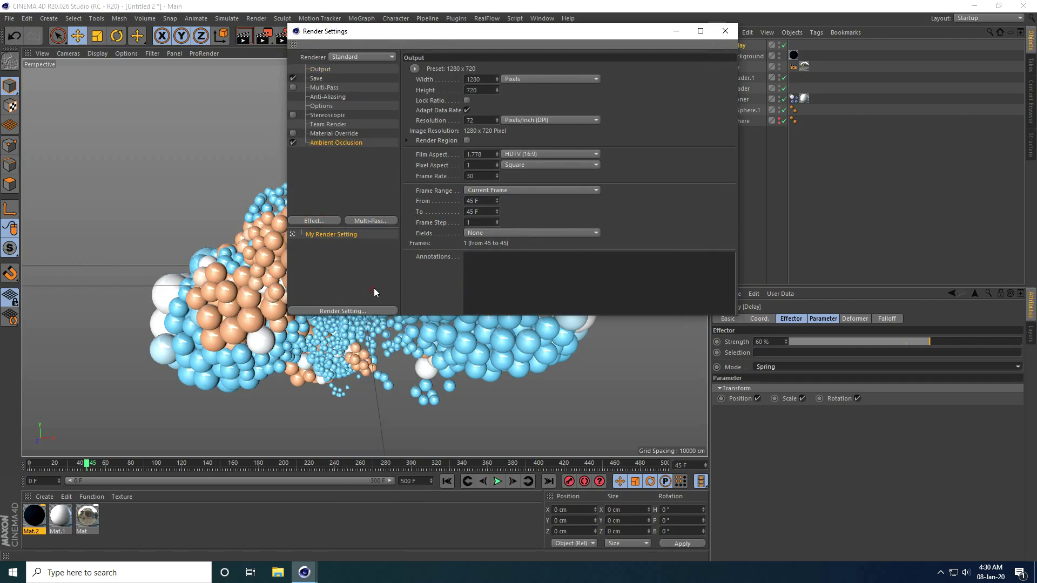
pyautogui.click(318, 220)
pyautogui.click(387, 351)
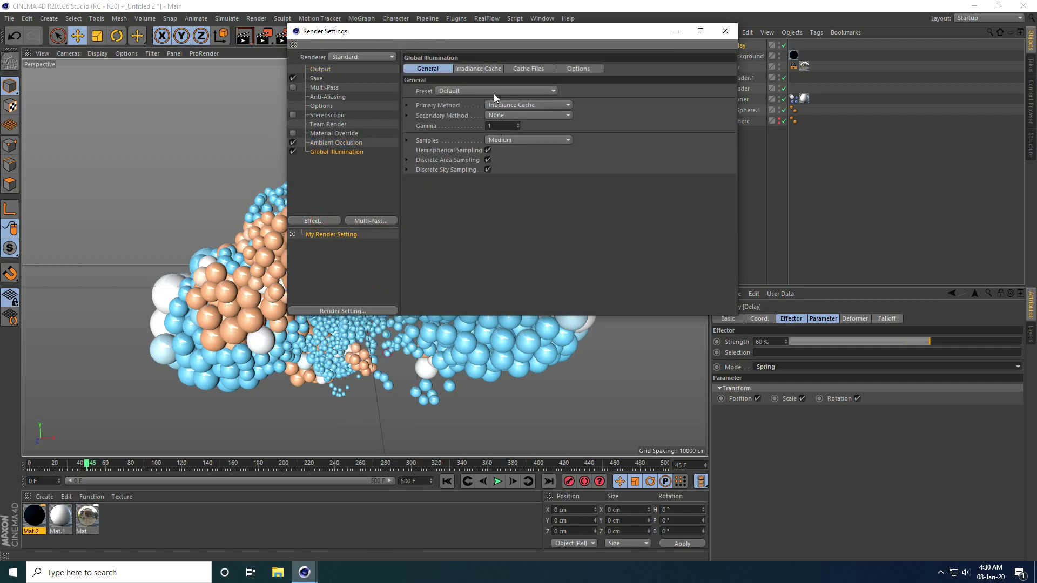
# Step: Set the Irradiance Cache record density to Low and anti-aliasing to Best
pyautogui.click(475, 70)
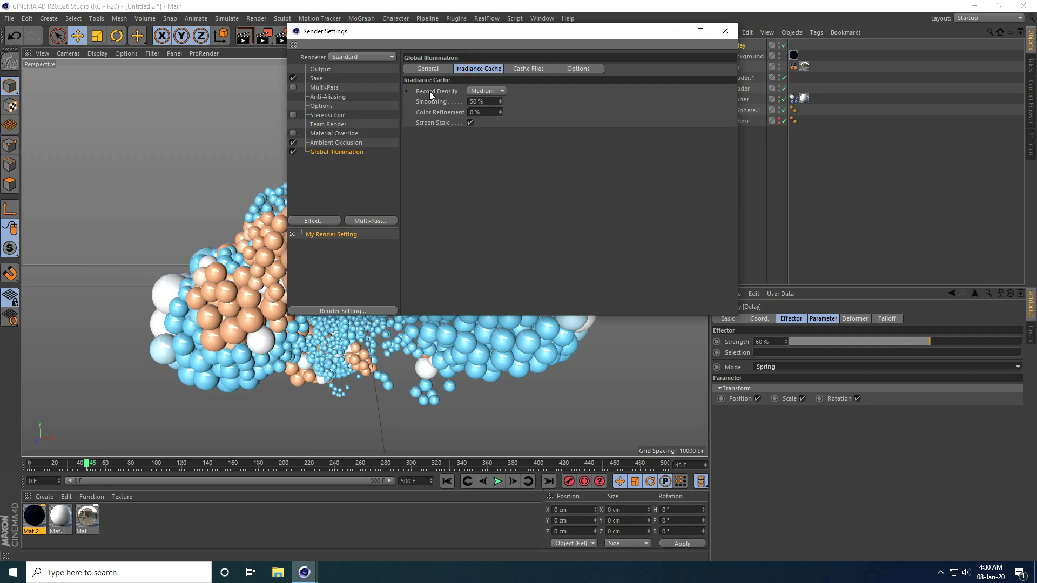
pyautogui.click(497, 92)
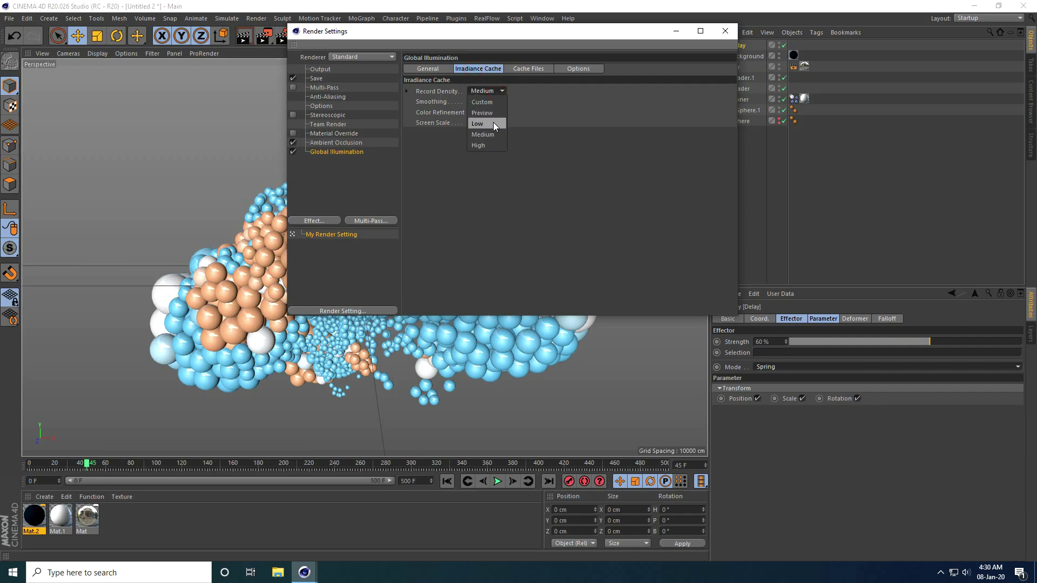
pyautogui.click(494, 123)
pyautogui.click(318, 98)
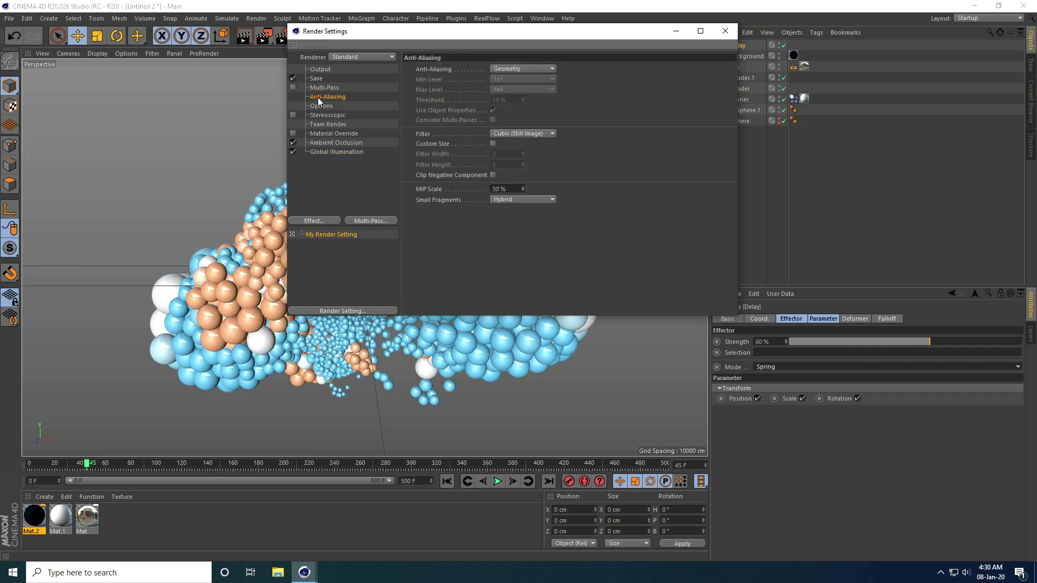
pyautogui.click(497, 70)
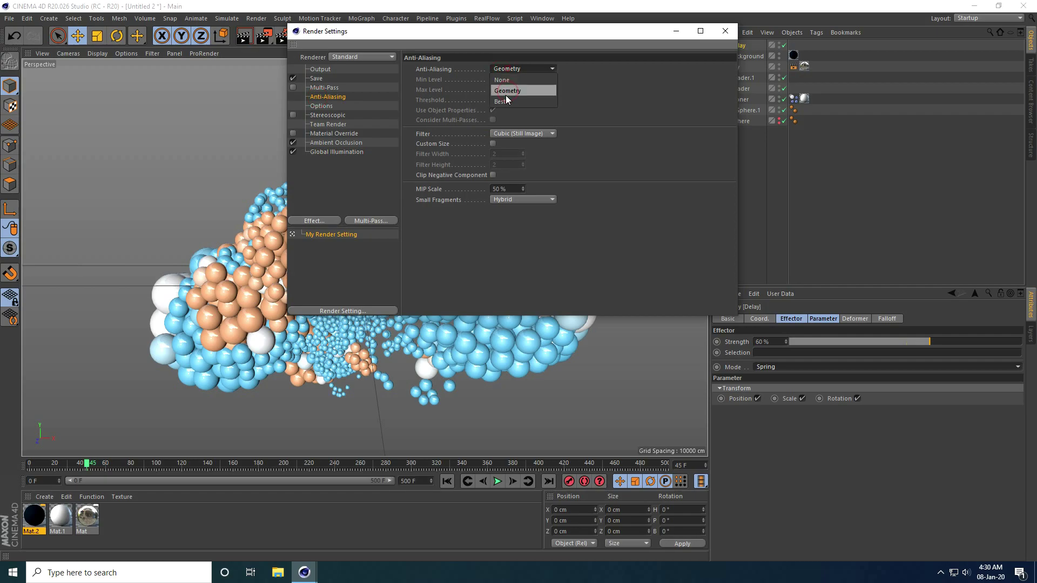
pyautogui.click(510, 101)
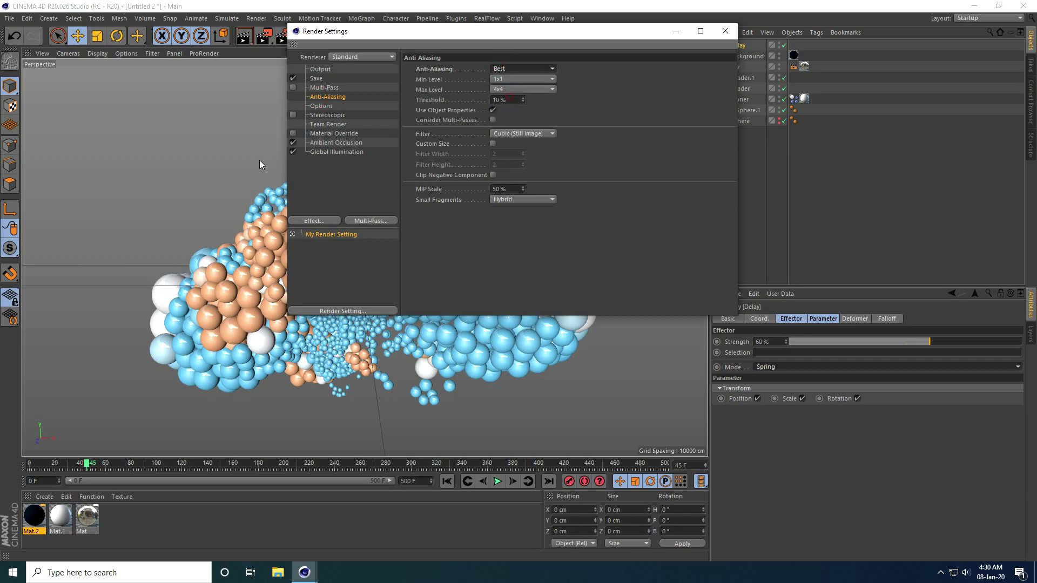
pyautogui.click(317, 80)
pyautogui.click(495, 99)
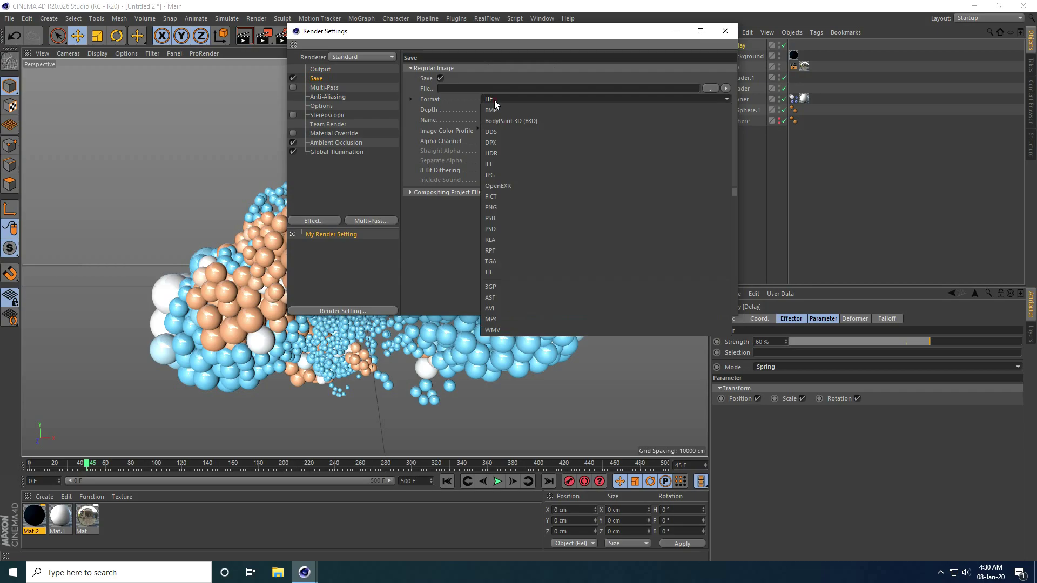
# Step: Save renders as JPG file 'a' inside a new Desktop folder named renders
pyautogui.click(495, 175)
pyautogui.click(710, 88)
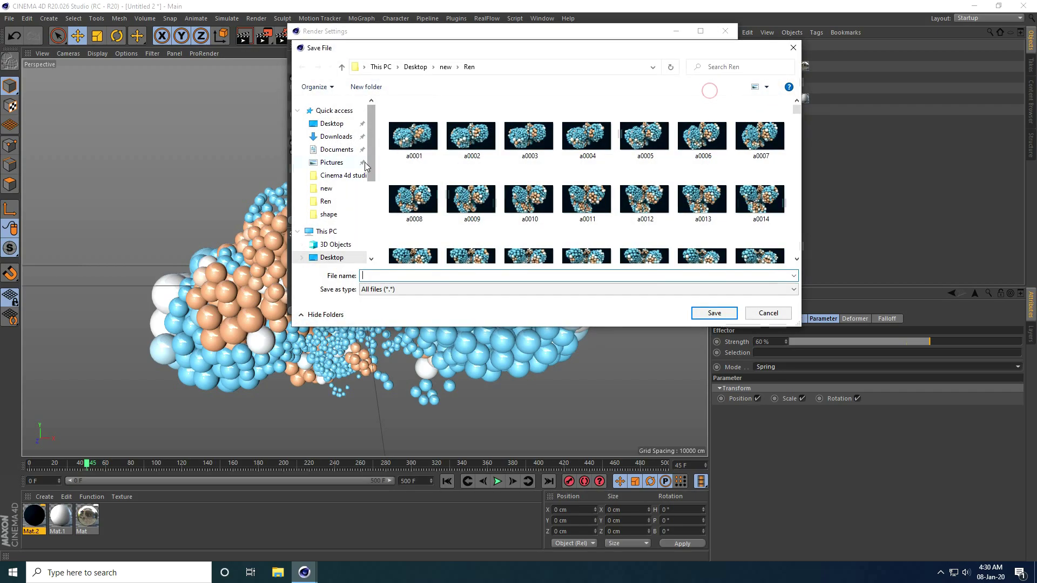
pyautogui.click(336, 127)
pyautogui.rightClick(509, 172)
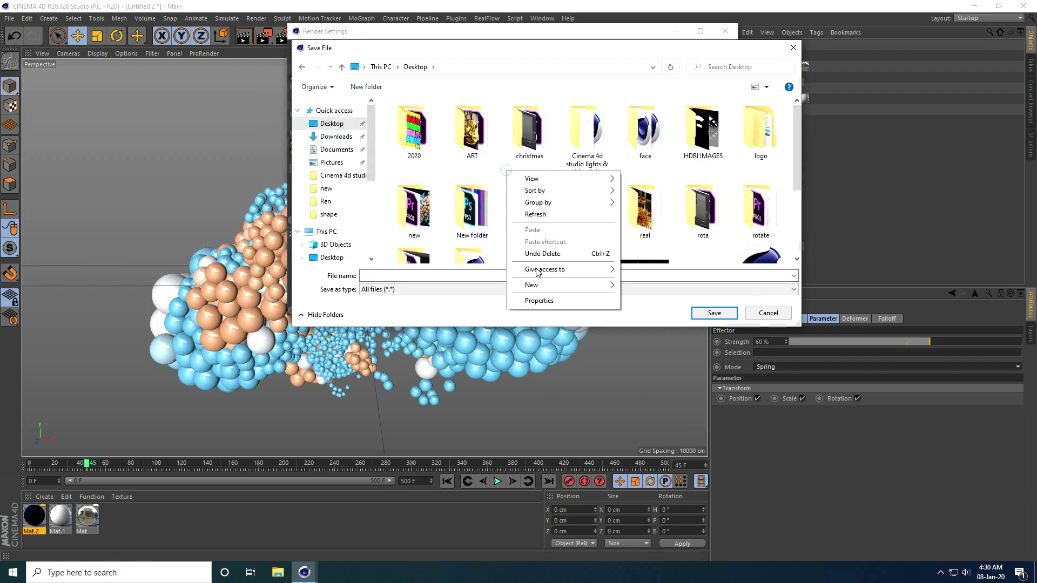
pyautogui.moveTo(538, 287)
pyautogui.click(650, 286)
pyautogui.write('renders')
pyautogui.press('Return')
pyautogui.press('Return')
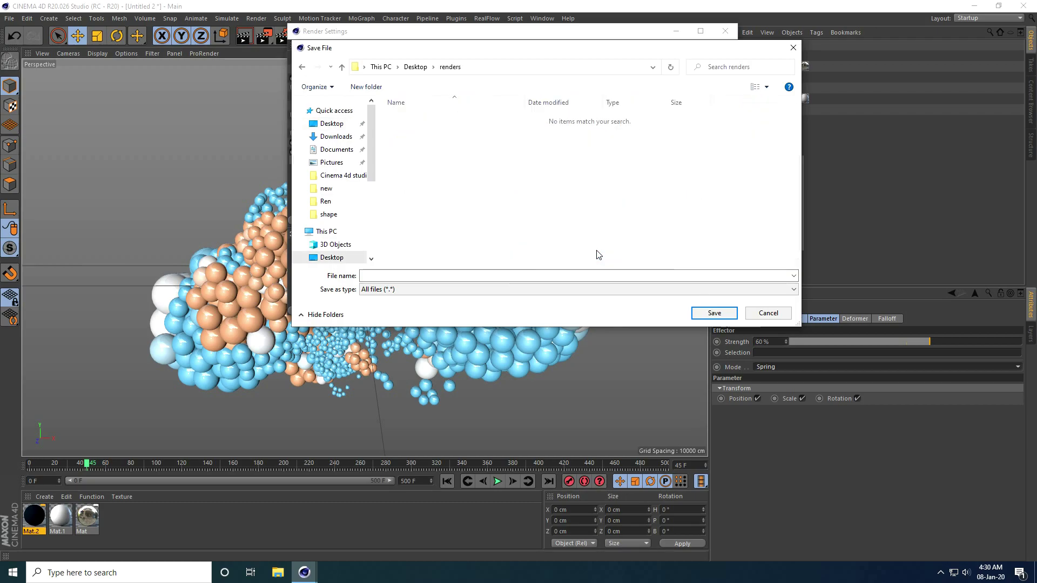
pyautogui.click(616, 274)
pyautogui.write('a')
pyautogui.click(709, 315)
# Step: Render all frames and give Ambient Occlusion 128 maximum samples and 100% accuracy
pyautogui.click(321, 70)
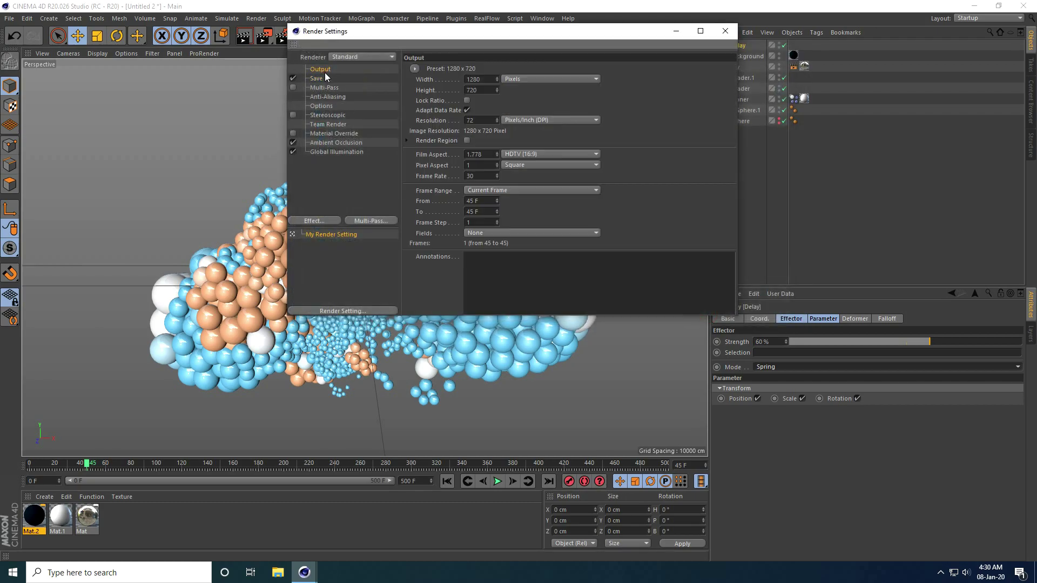
pyautogui.click(516, 190)
pyautogui.click(500, 218)
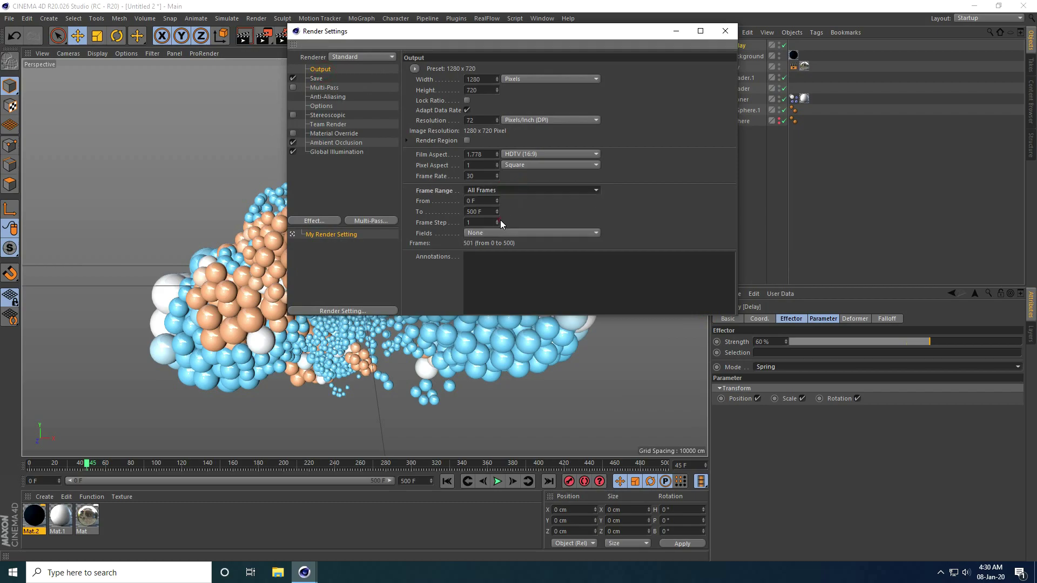
pyautogui.click(332, 143)
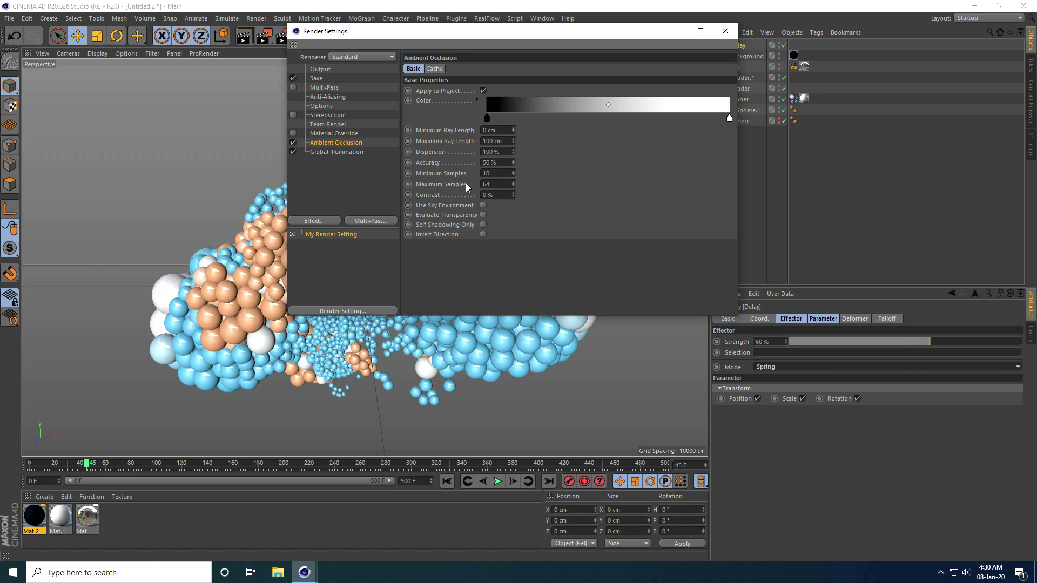
pyautogui.write('128')
pyautogui.write('100')
pyautogui.press('Return')
# Step: Start rendering the animation to the Picture Viewer, shown full screen
pyautogui.click(727, 36)
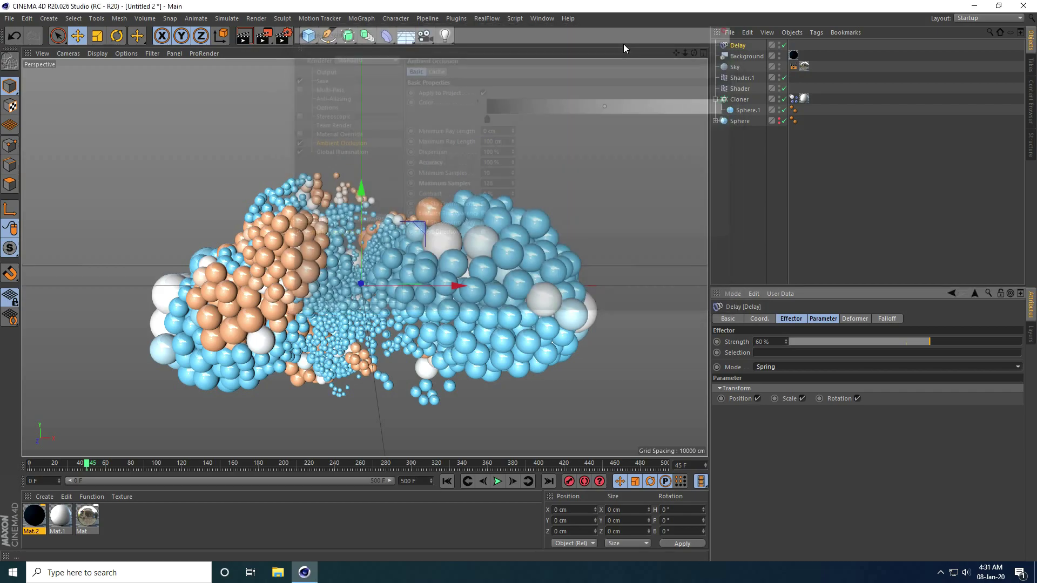
pyautogui.click(264, 36)
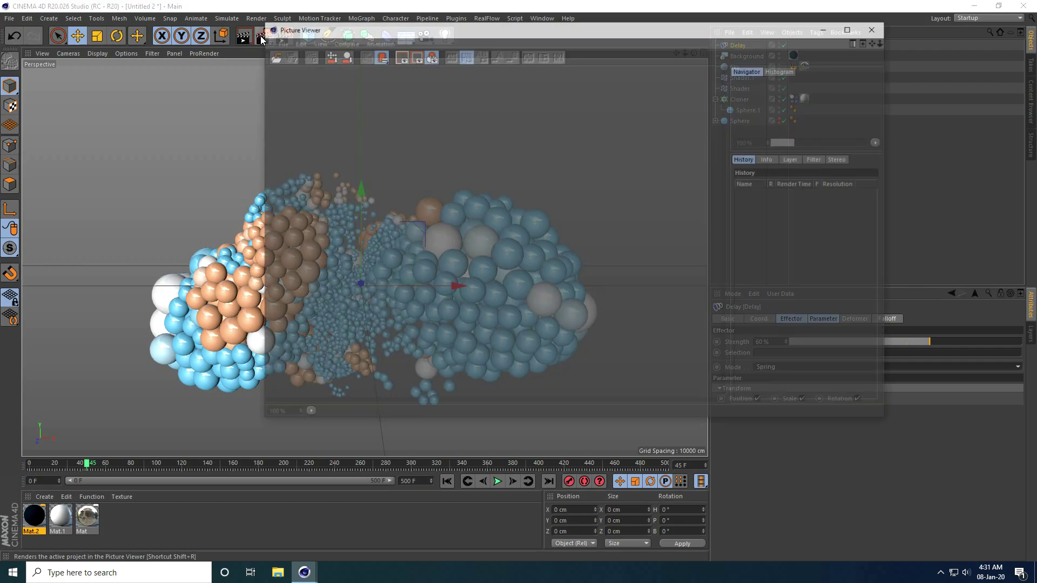
pyautogui.click(843, 28)
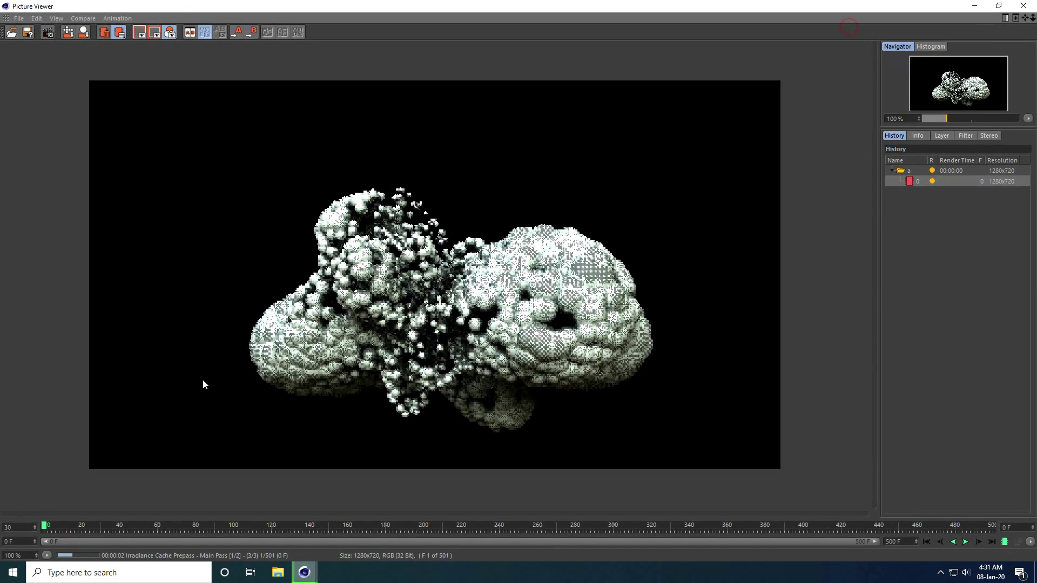